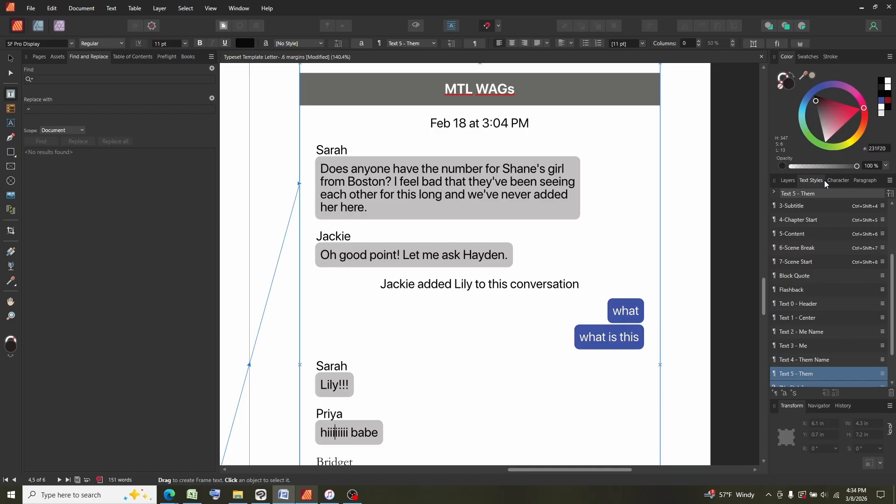
click(237, 8)
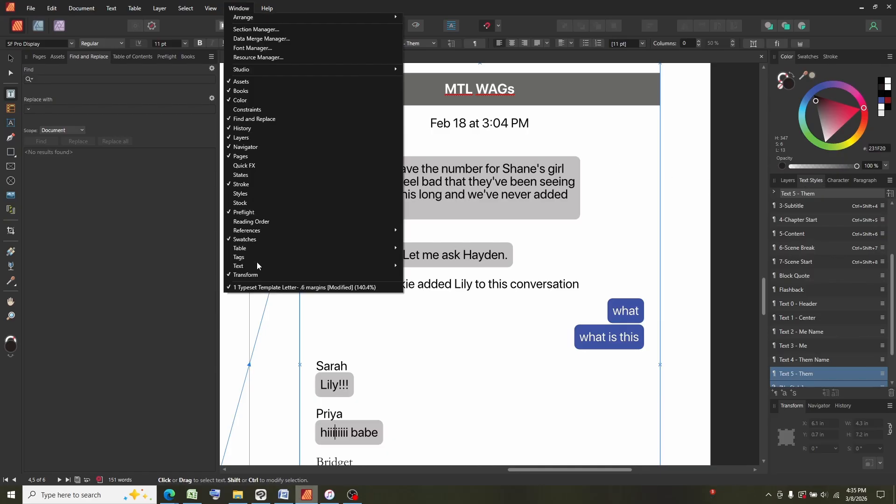
mouse_move(254, 266)
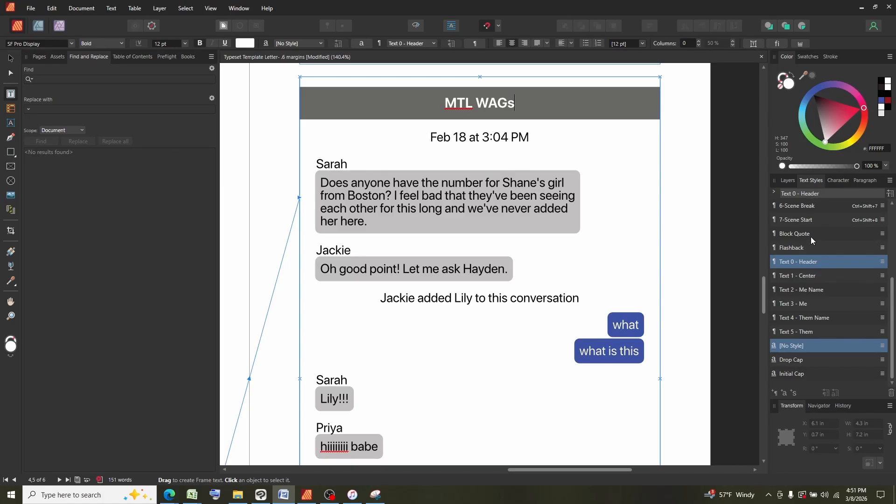
scroll(811, 236, up, 3)
right_click(800, 235)
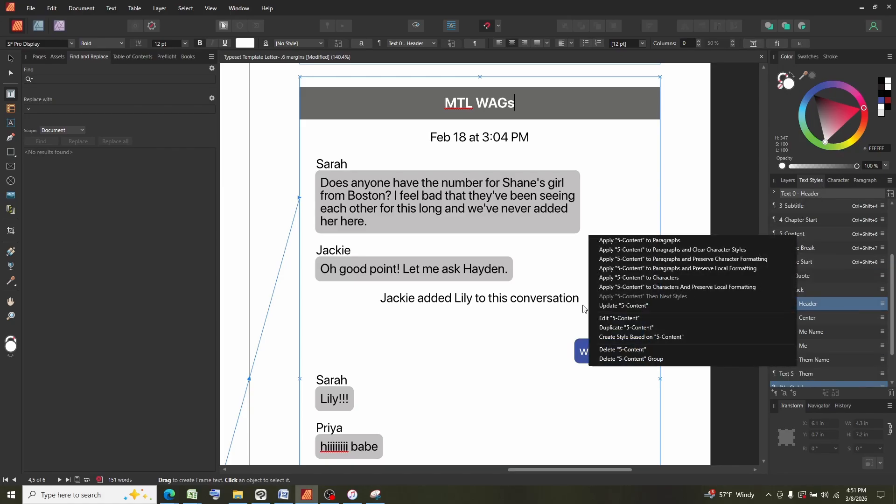
click(649, 328)
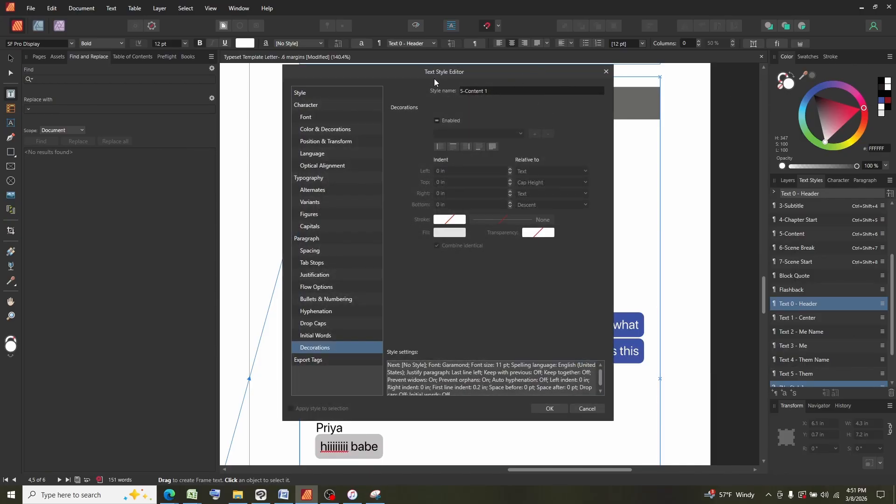
click(304, 95)
click(315, 117)
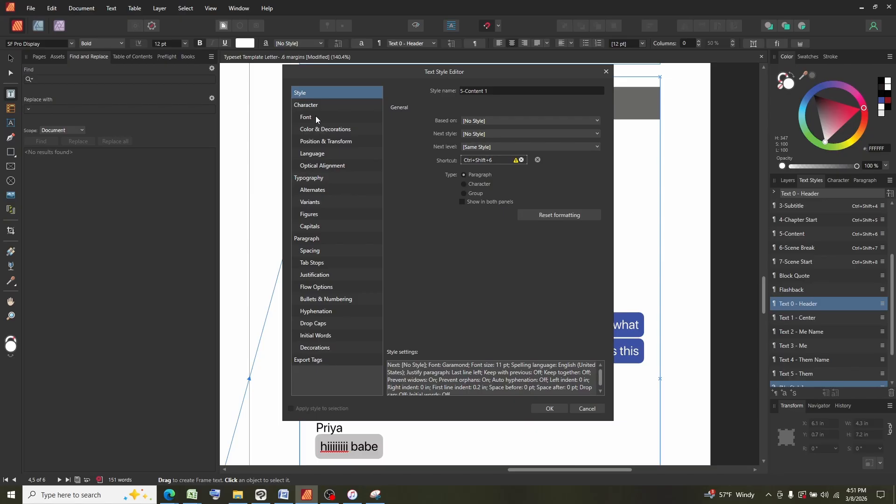
click(607, 72)
Step: Check which paragraph styles the conversation header and the centered date line use
scroll(793, 260, down, 1)
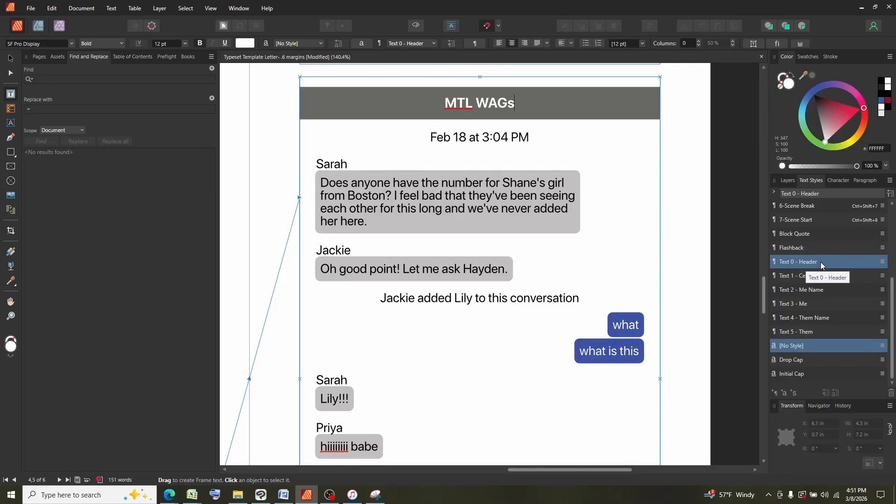
right_click(821, 262)
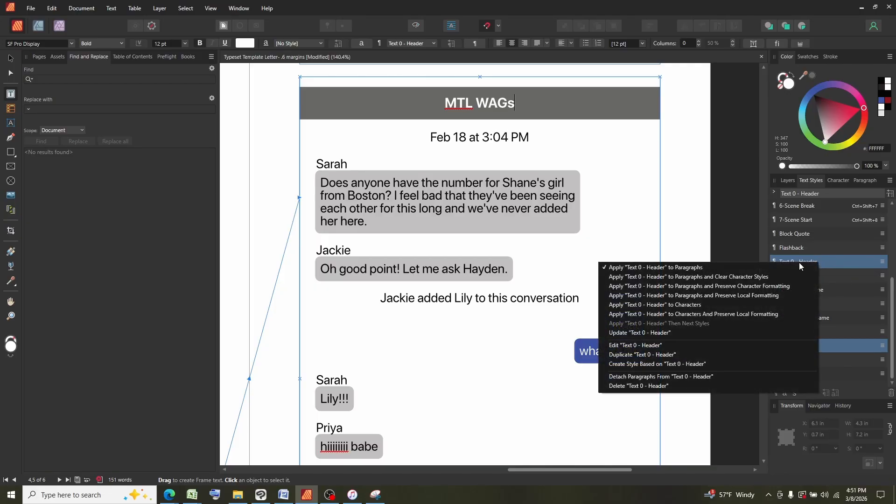
click(687, 225)
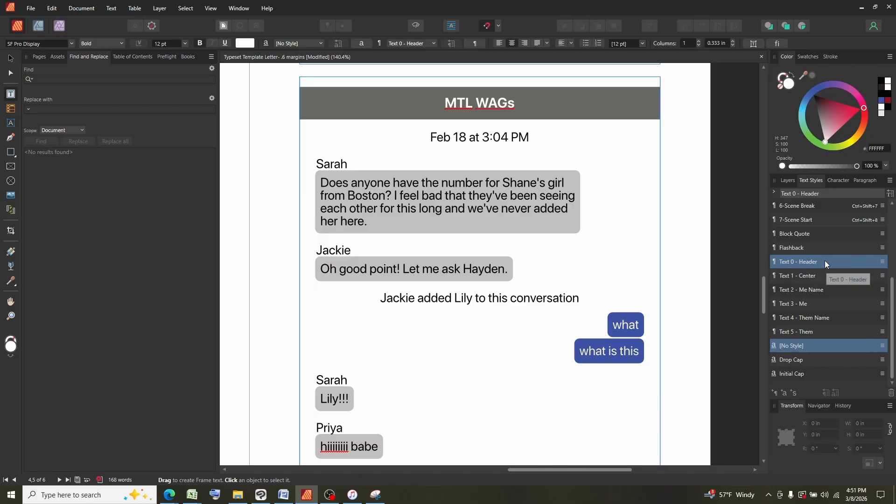
click(321, 103)
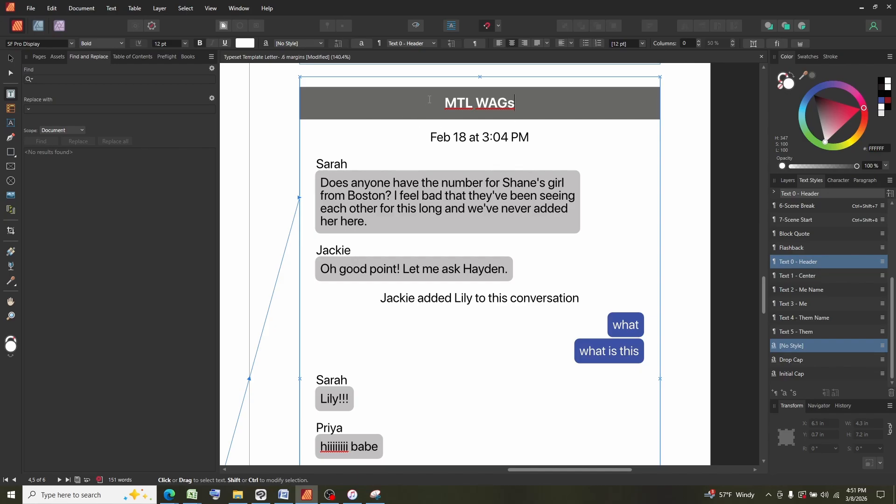
click(565, 143)
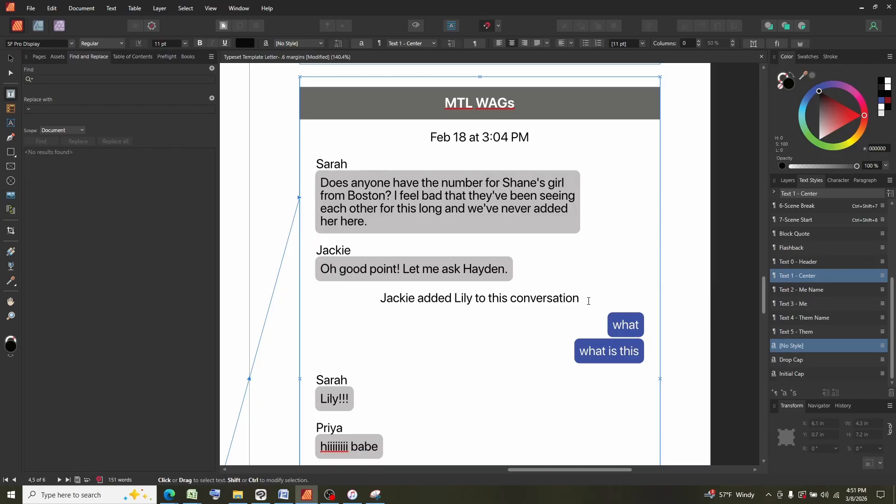
Step: Add a sender name line in the Text 2 - Me Name style above the "what" message bubble
click(614, 326)
key(Return)
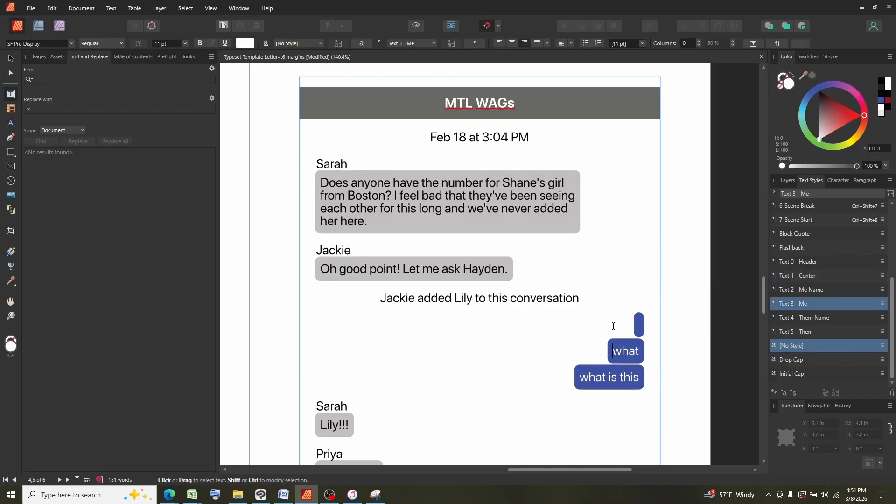
click(804, 294)
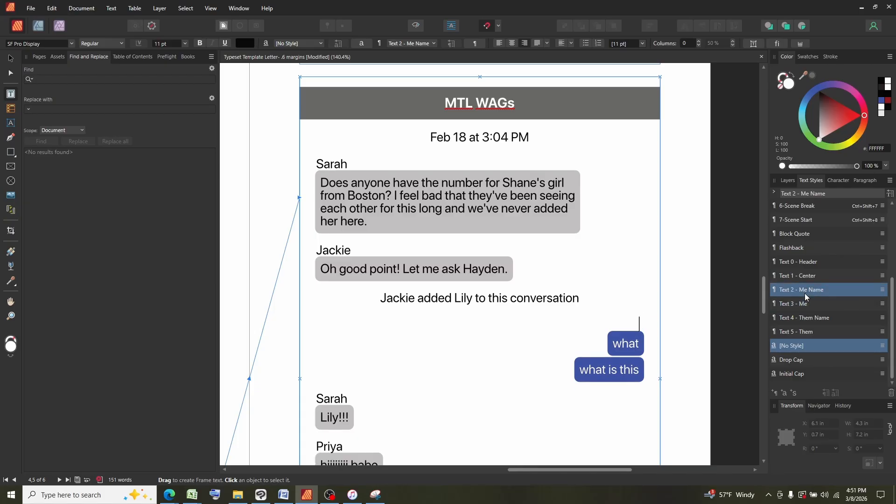
text(Lily)
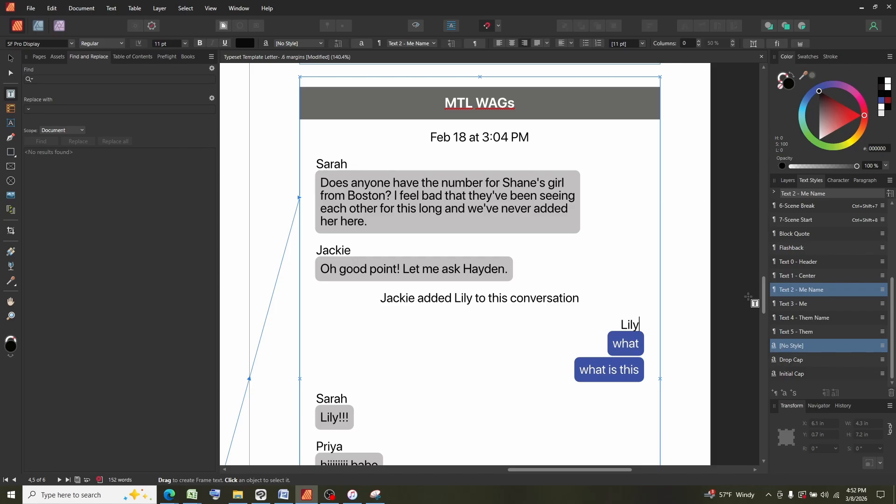
Step: Delete the sender name line above the "what" message bubble
key(BackSpace)
key(BackSpace)
key(BackSpace)
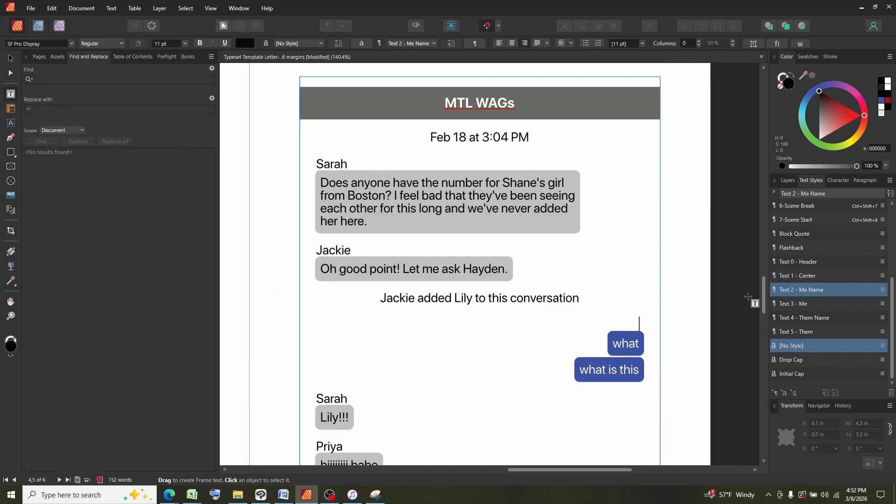
key(Delete)
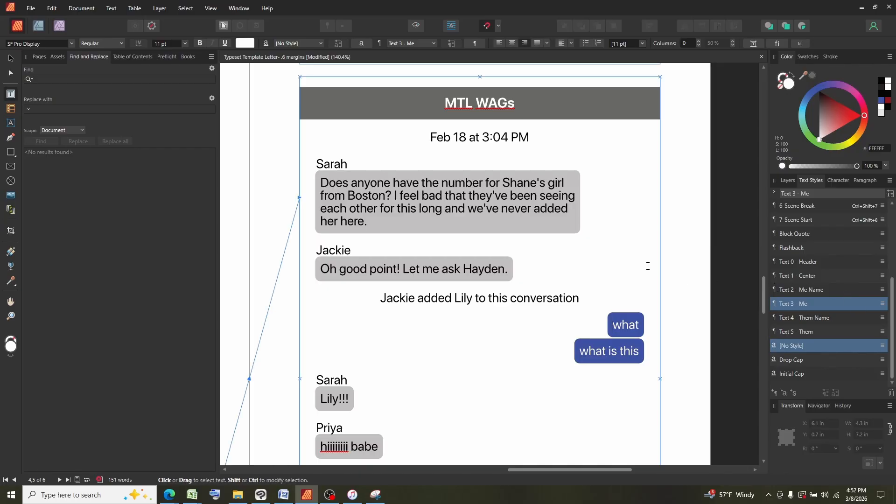
Step: Open the Text 0 - Header style of the MTL WAGs line for editing and review its font and color settings
click(351, 164)
click(369, 170)
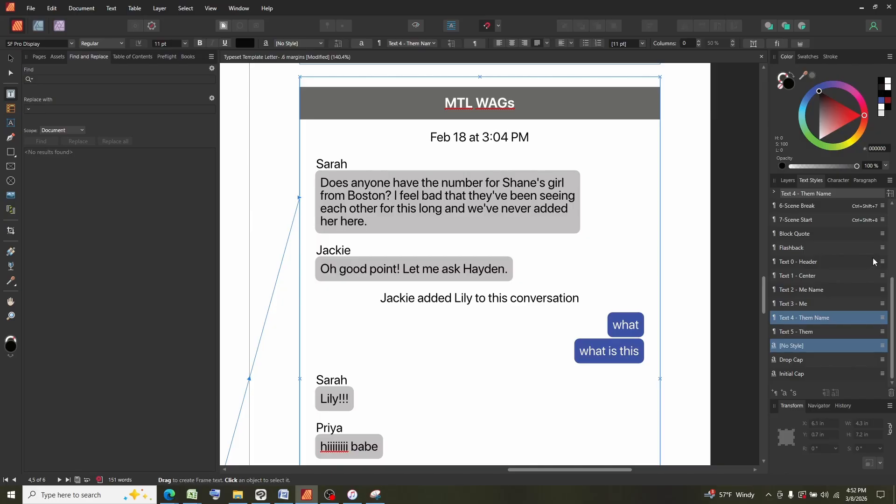
click(526, 103)
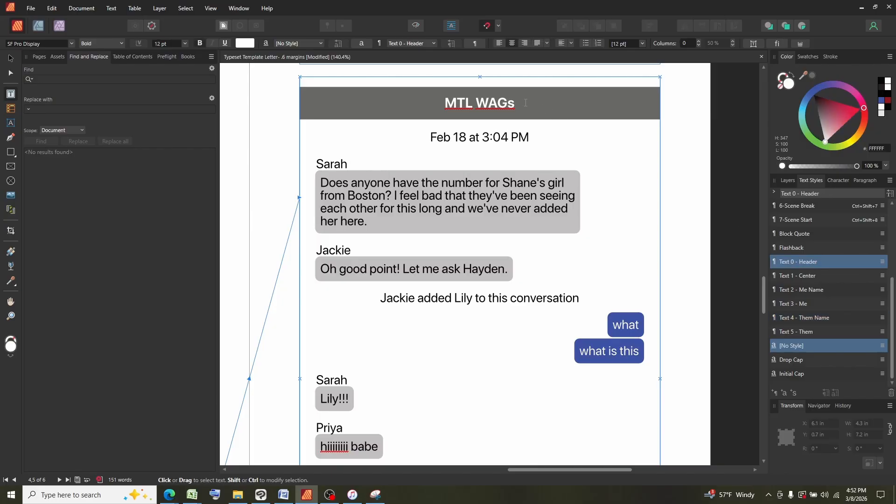
right_click(792, 262)
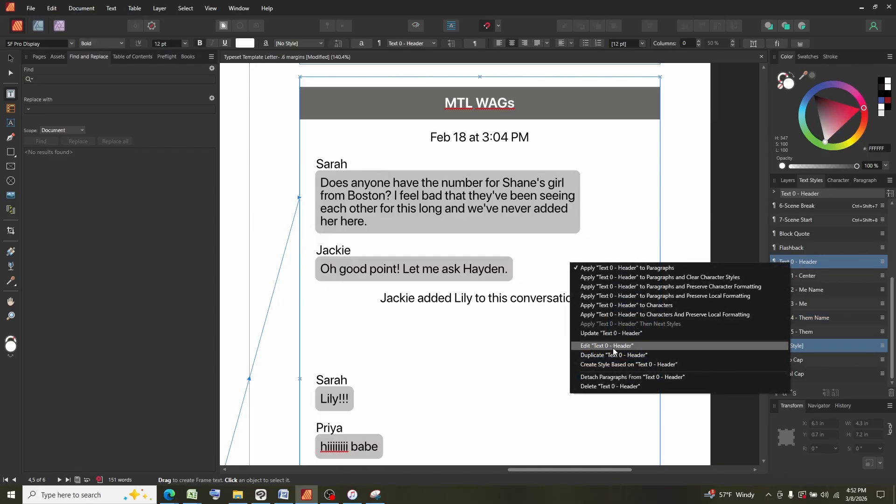
click(612, 348)
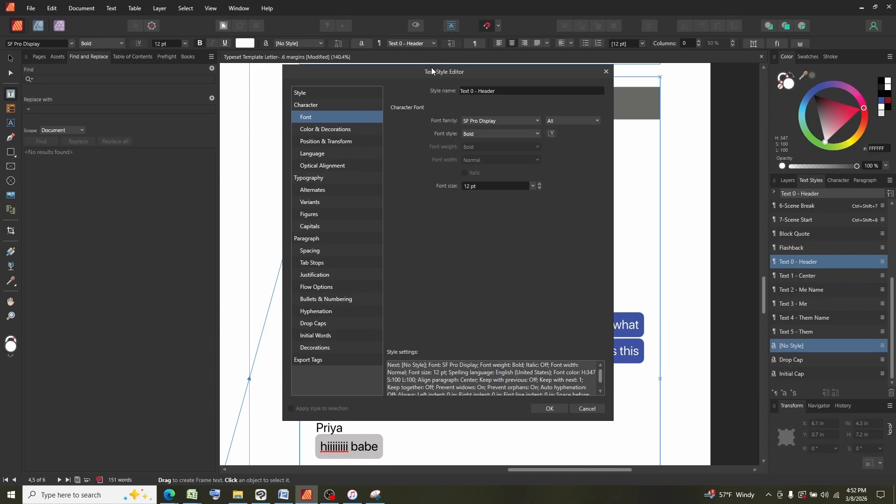
drag(433, 71, 249, 73)
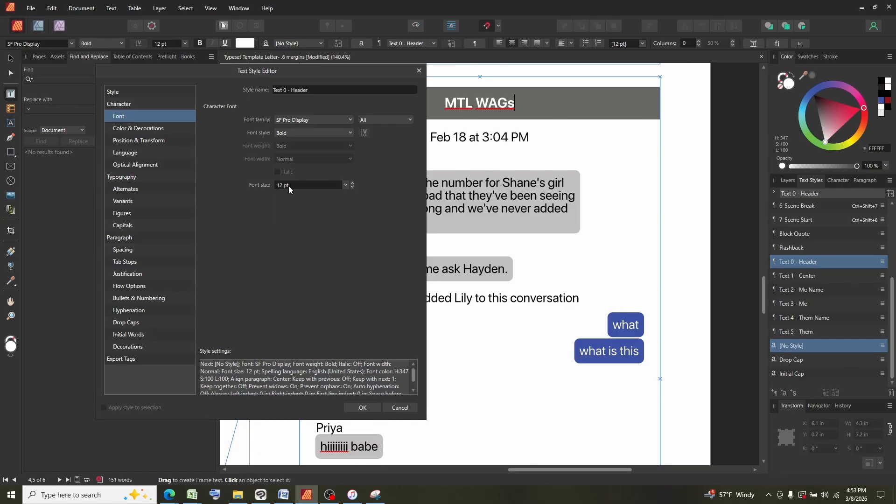
click(153, 128)
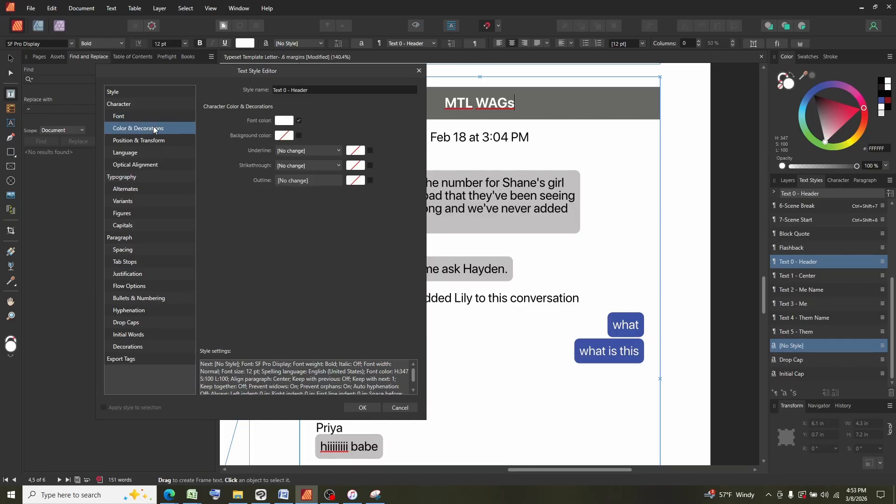
click(286, 121)
Step: Set the header style's paragraph alignment to Center and its use of space before to Always
click(122, 250)
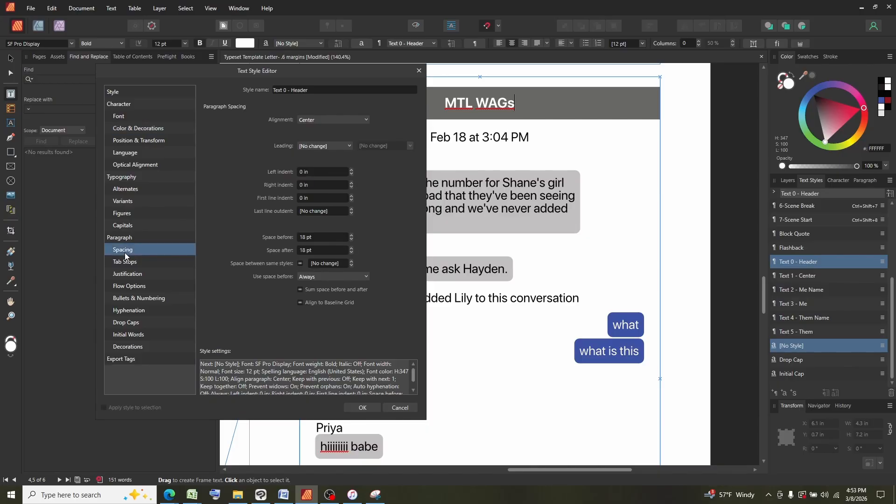
click(327, 119)
click(307, 155)
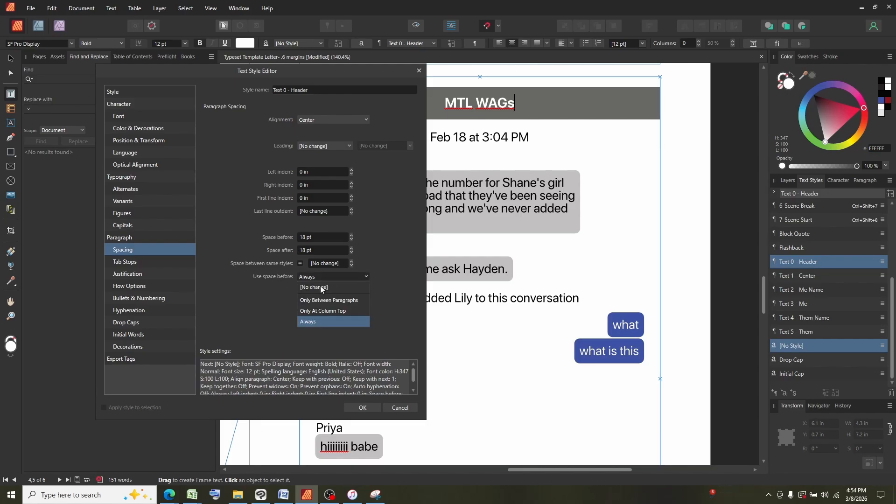
click(312, 322)
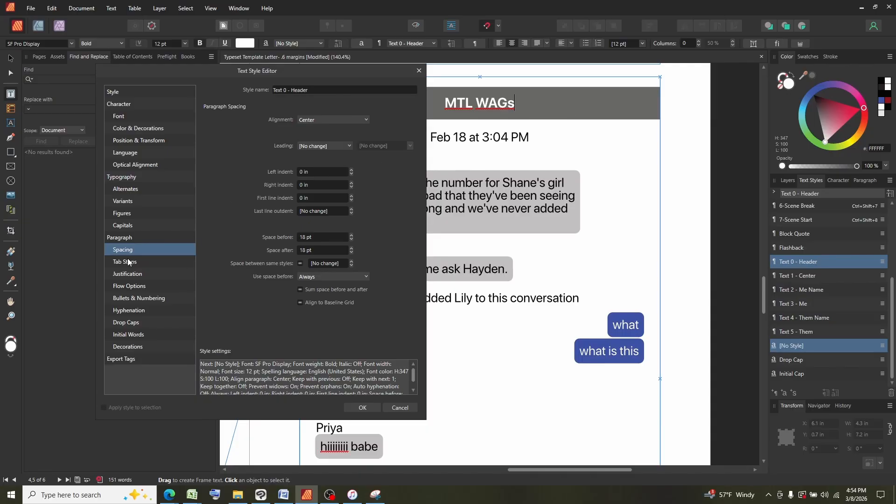
Step: Reset the header style's paragraph decoration and turn on its borders on all four sides plus the fill
click(132, 290)
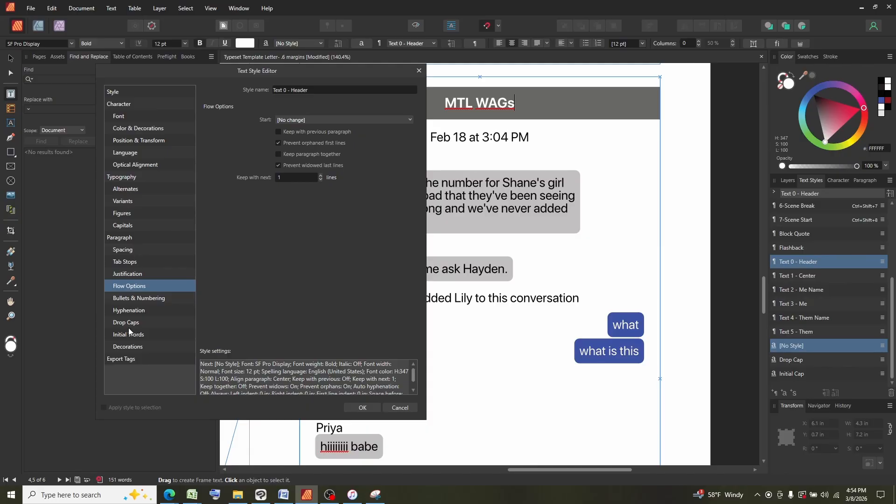
click(128, 346)
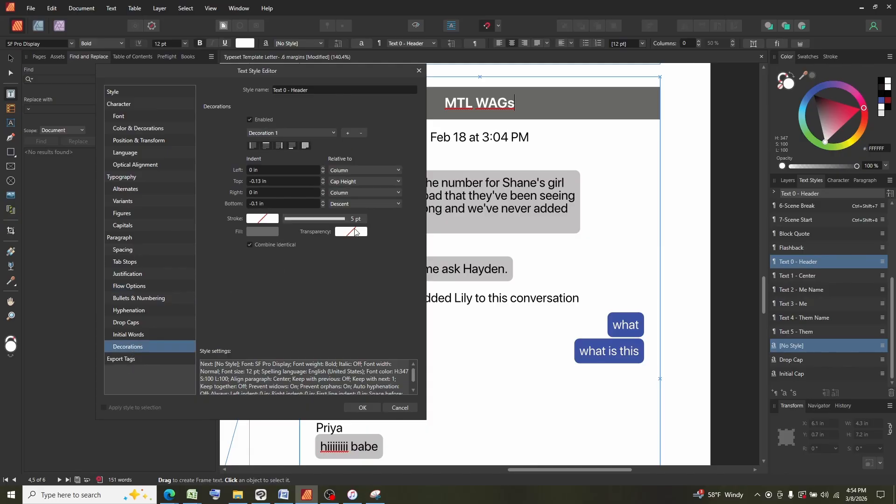
click(250, 119)
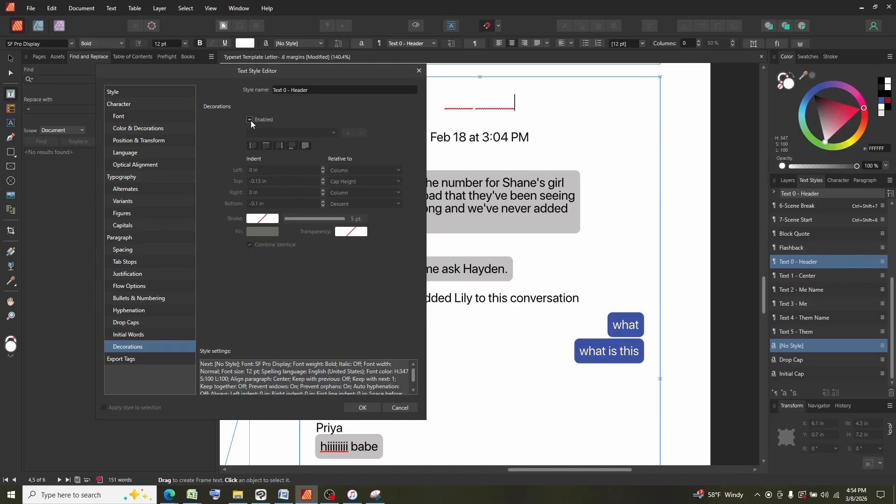
click(250, 120)
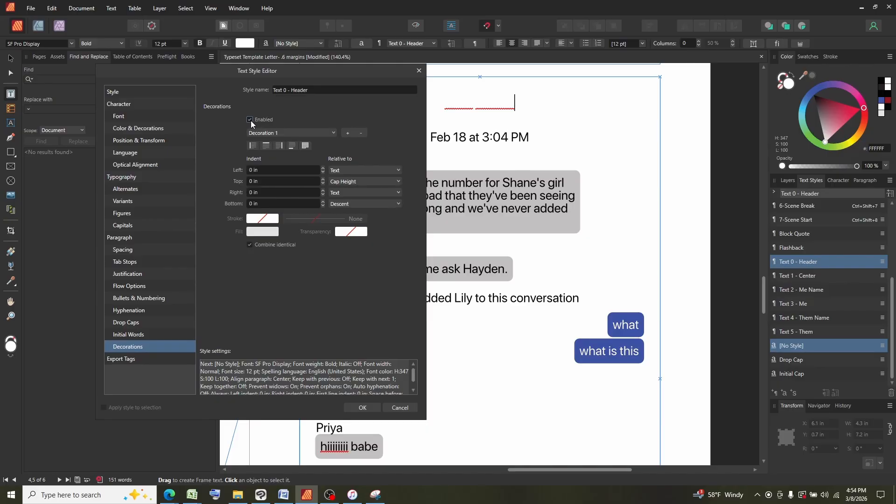
click(253, 145)
click(268, 147)
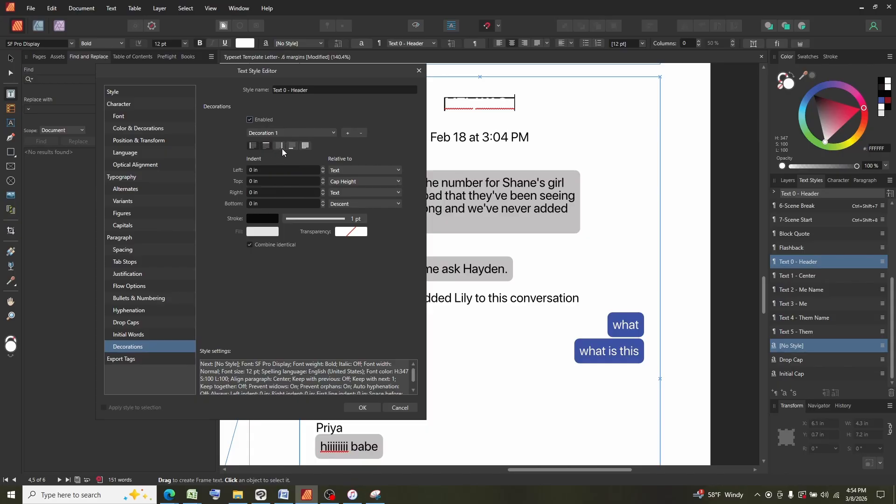
click(295, 147)
click(307, 146)
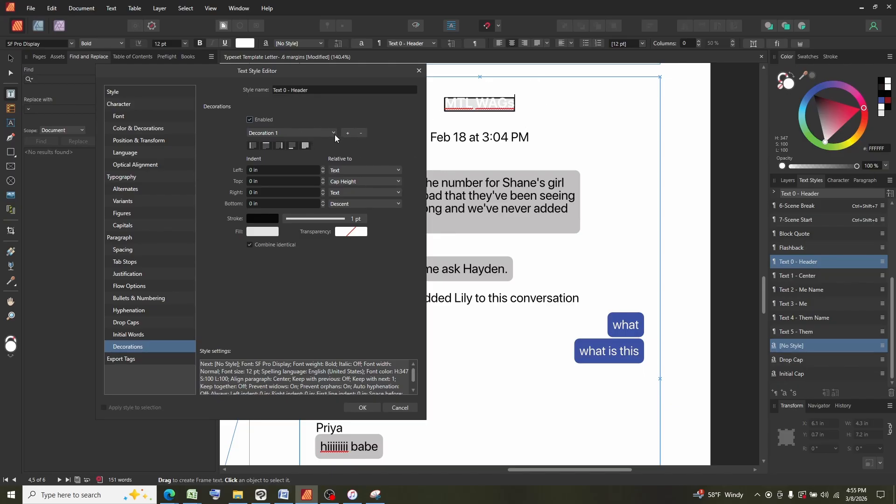
Step: Remove the header decoration's stroke color and fill it with the stored dark gray
click(262, 222)
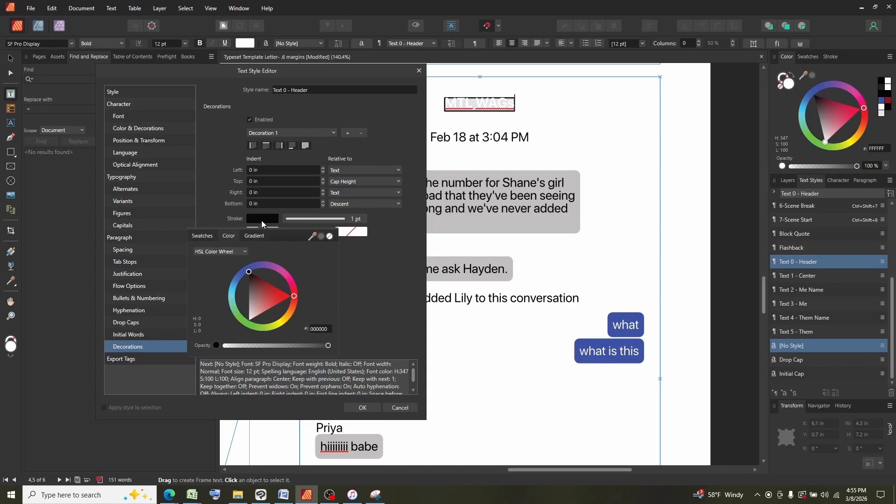
click(330, 237)
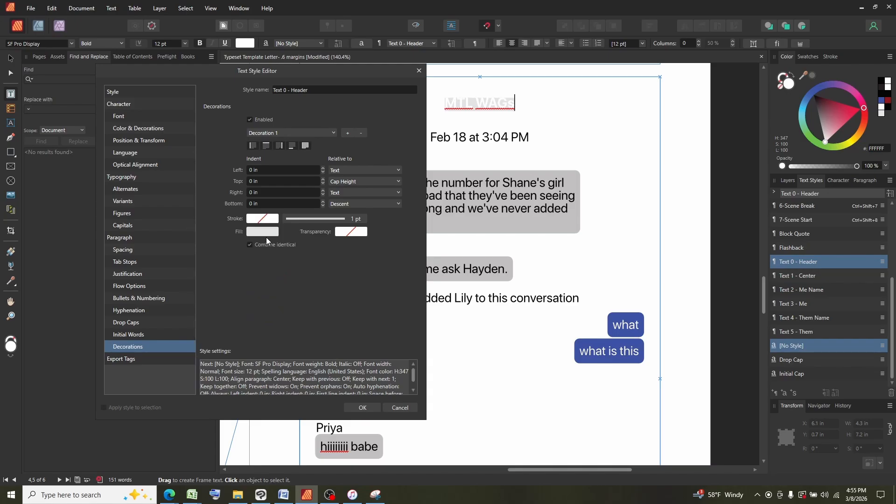
click(262, 234)
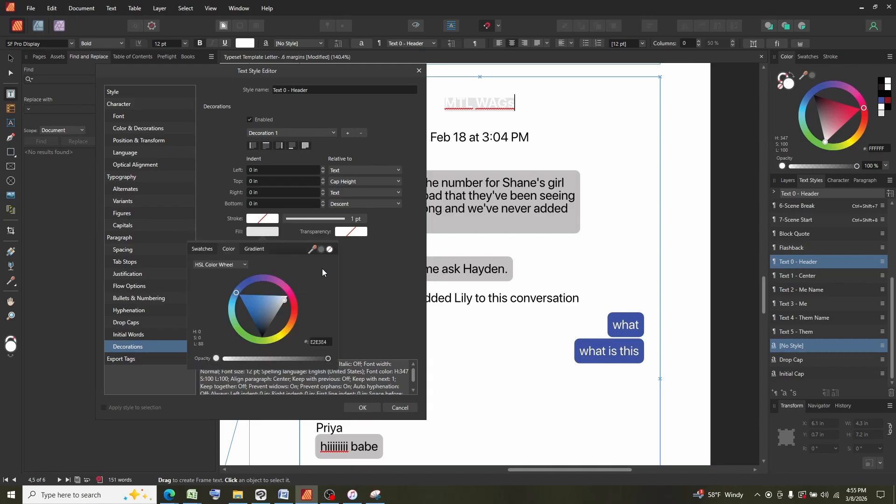
click(322, 251)
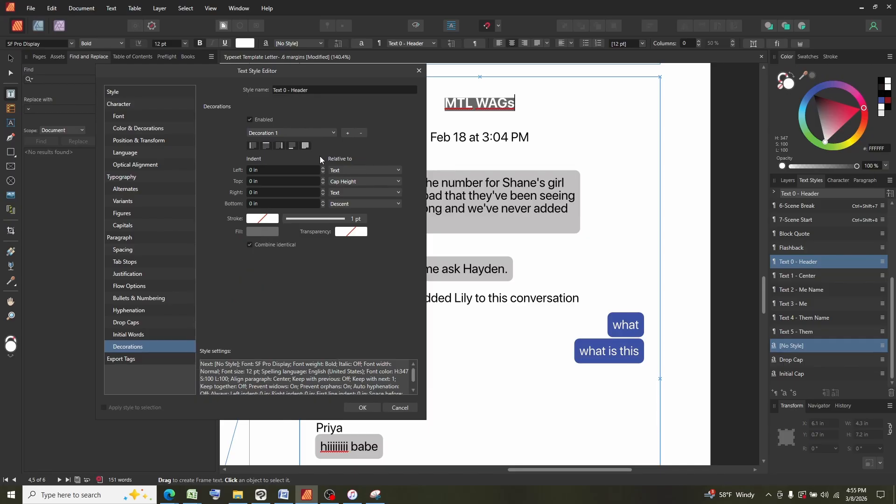
Step: Make the left and right indents of the Text 0 - Header decoration relative to Column
click(340, 172)
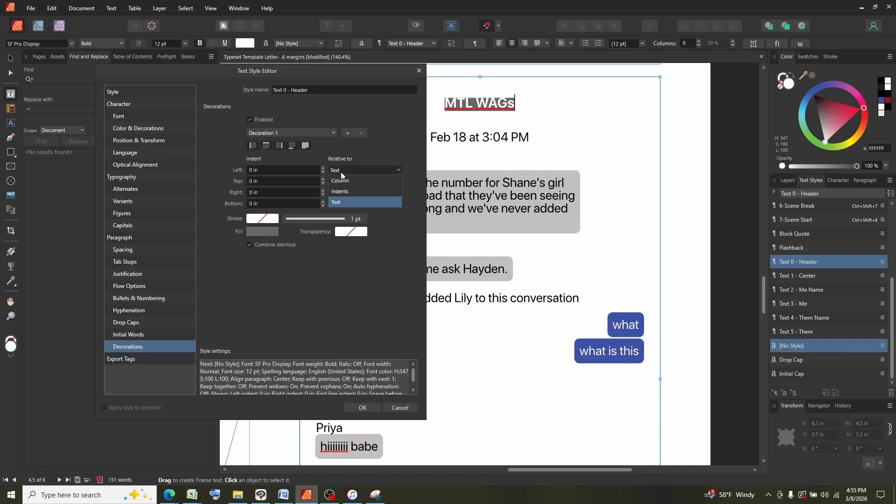
click(346, 181)
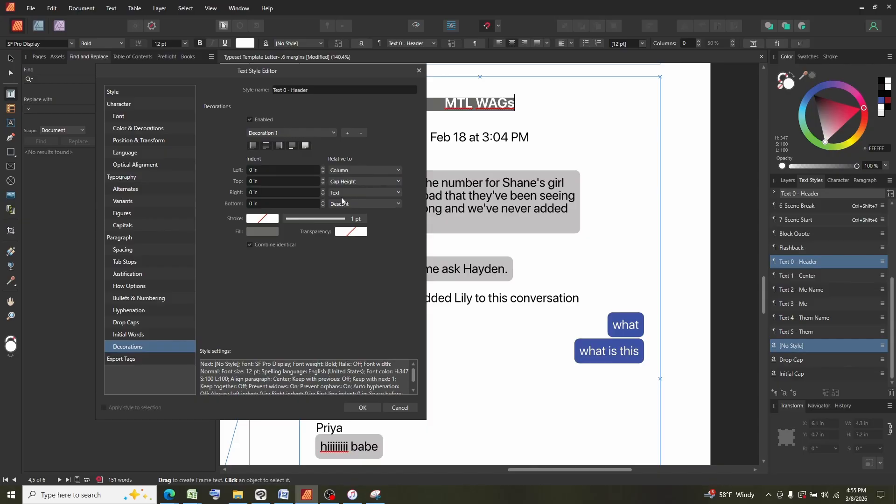
click(340, 192)
click(340, 203)
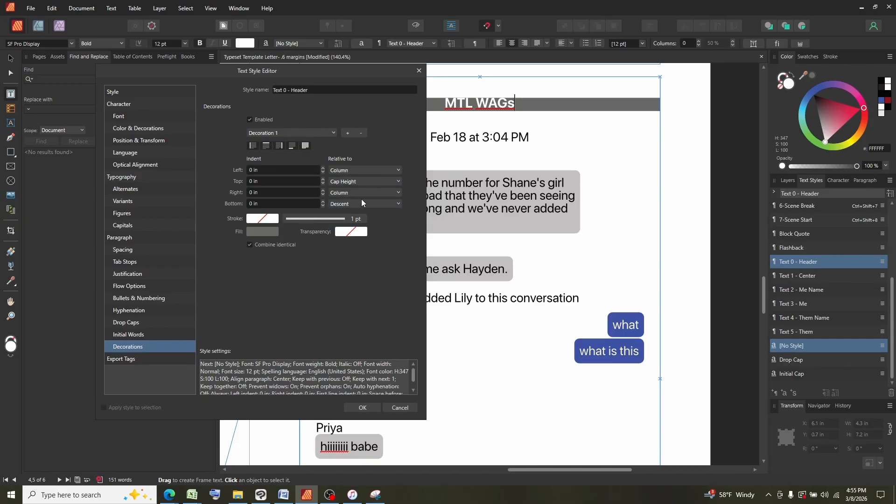
Step: Extend the header decoration with a top indent of -0.13 in and a bottom indent of -0.1 in
drag(344, 79, 297, 77)
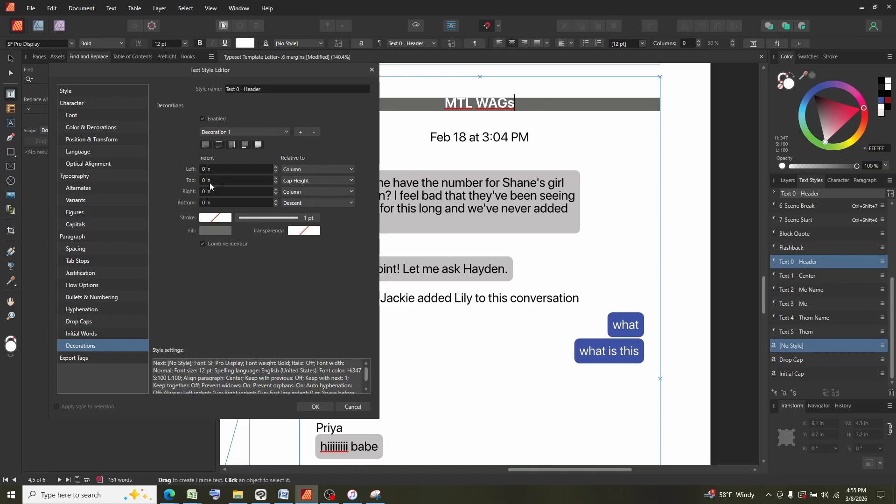
scroll(217, 181, down, 8)
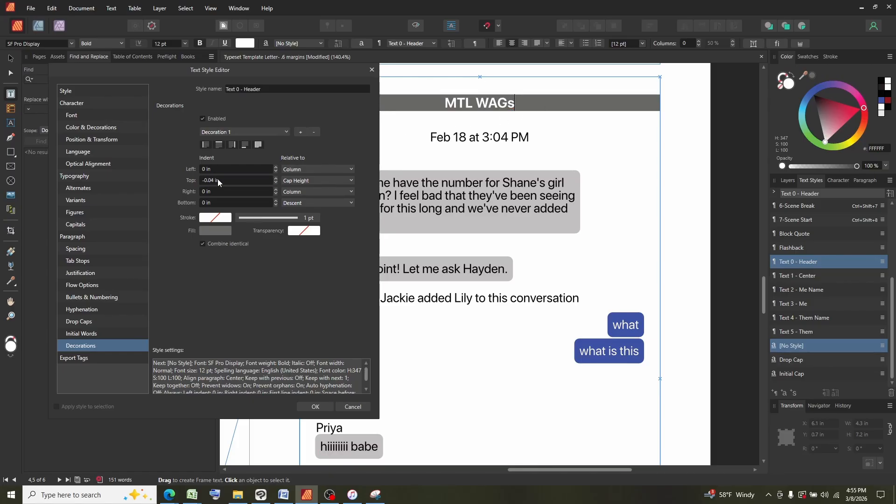
scroll(217, 180, down, 5)
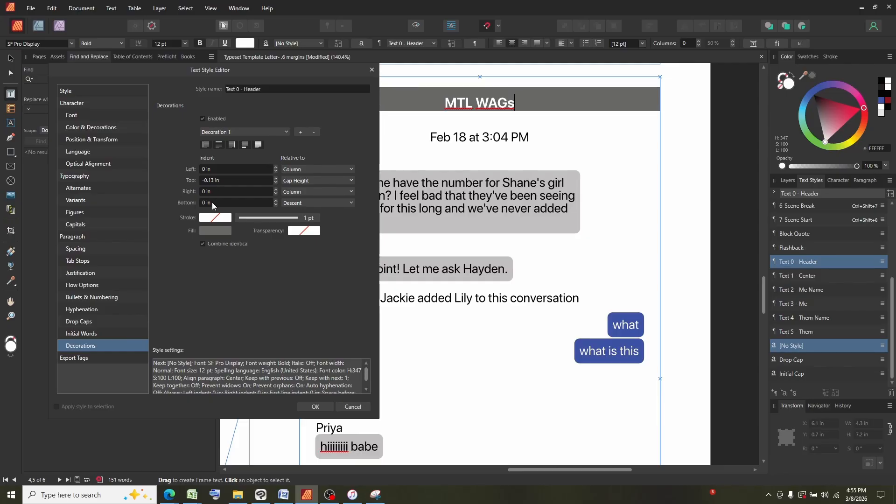
scroll(212, 202, down, 6)
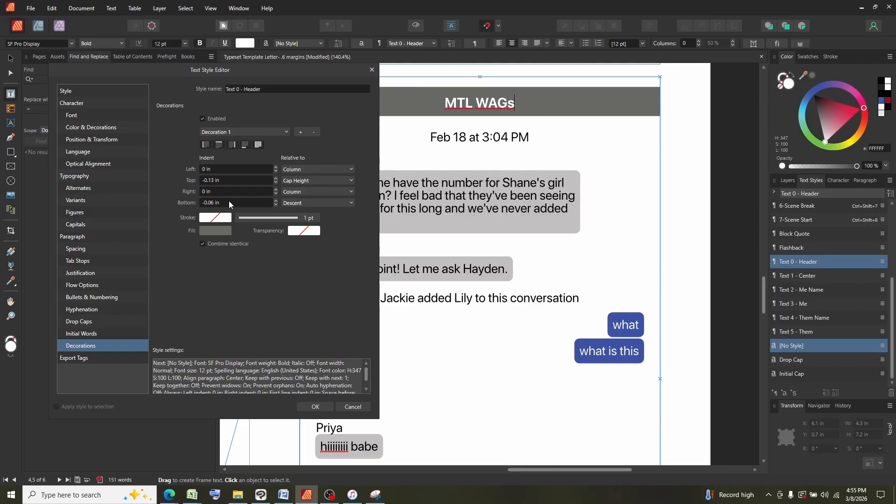
scroll(229, 203, down, 1)
scroll(229, 204, down, 3)
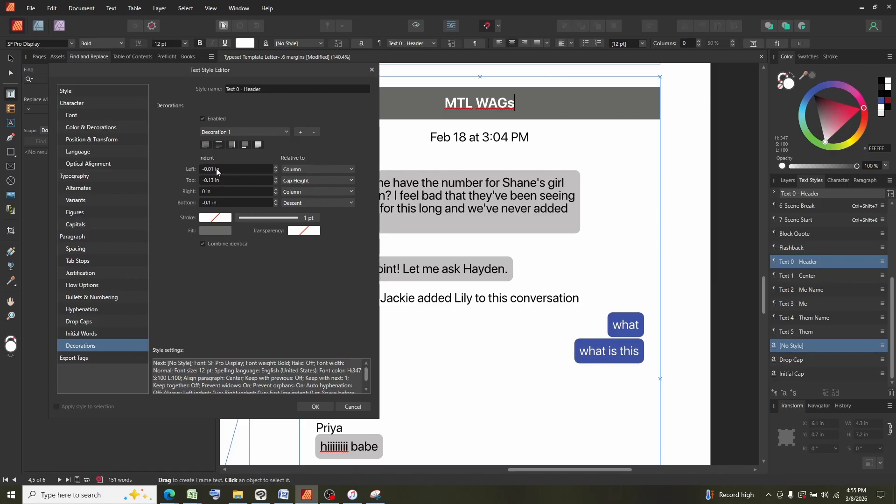
Step: Try a 0.14 in right indent on the header decoration, return it to 0 in and save the style
scroll(216, 168, up, 1)
scroll(212, 203, down, 1)
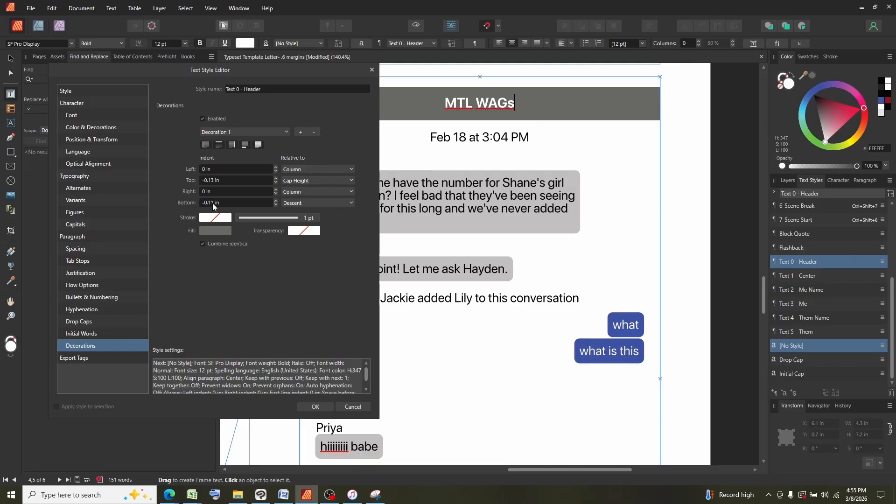
scroll(212, 203, up, 6)
scroll(211, 190, up, 9)
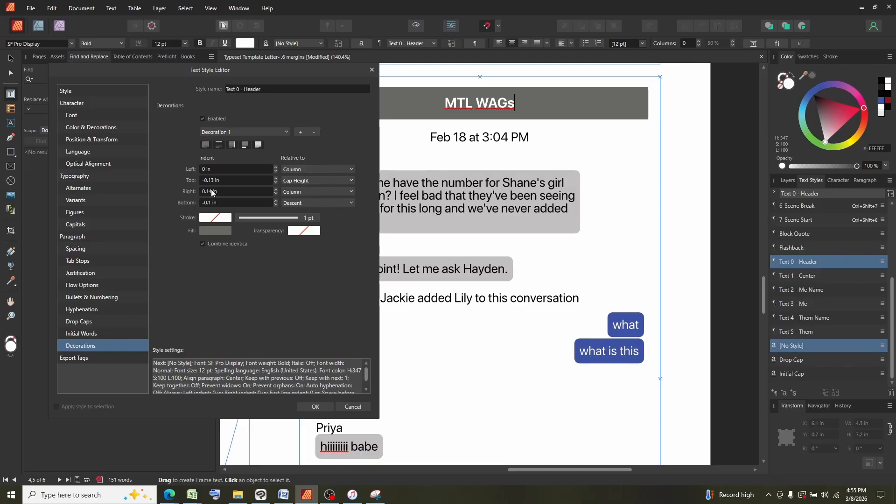
scroll(212, 189, down, 13)
scroll(212, 189, down, 1)
click(315, 407)
Step: Open the Text 1 - Center style of the date line for editing, keeping the page text in view
click(535, 138)
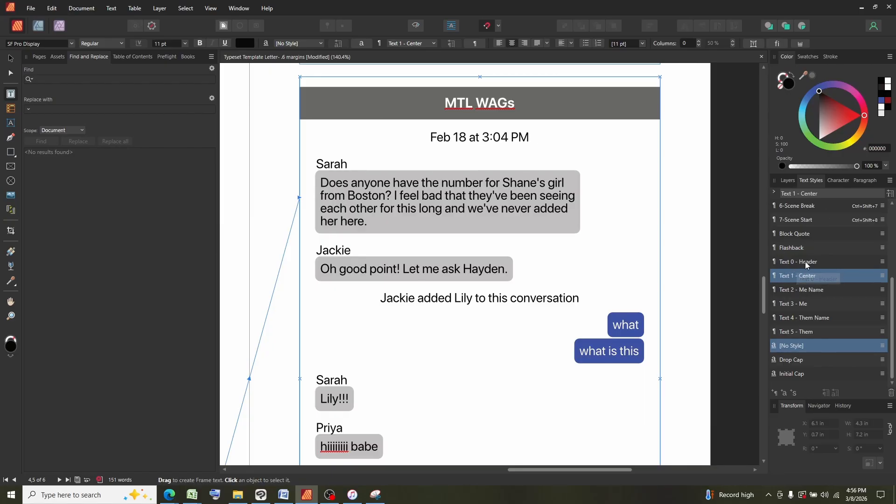
right_click(809, 265)
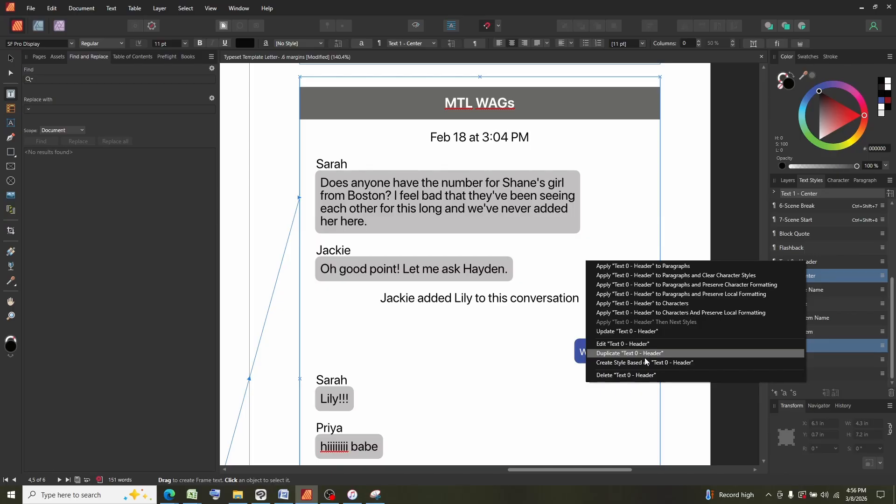
right_click(822, 288)
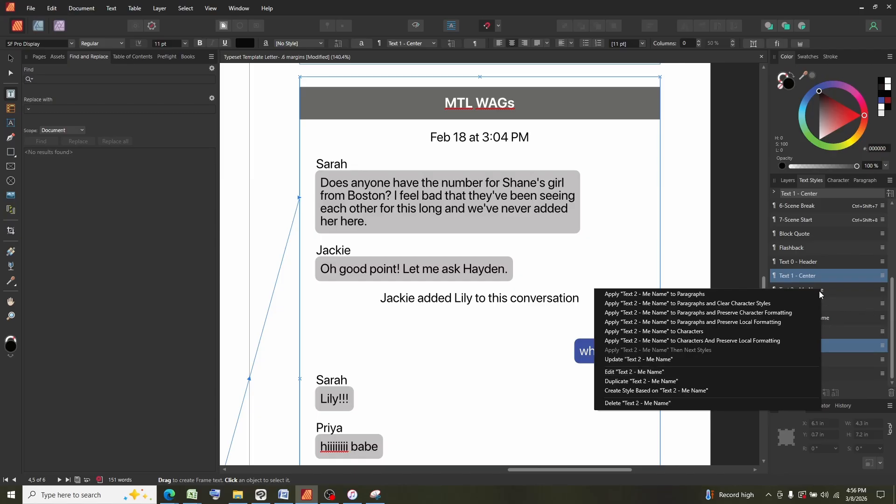
right_click(800, 277)
click(635, 359)
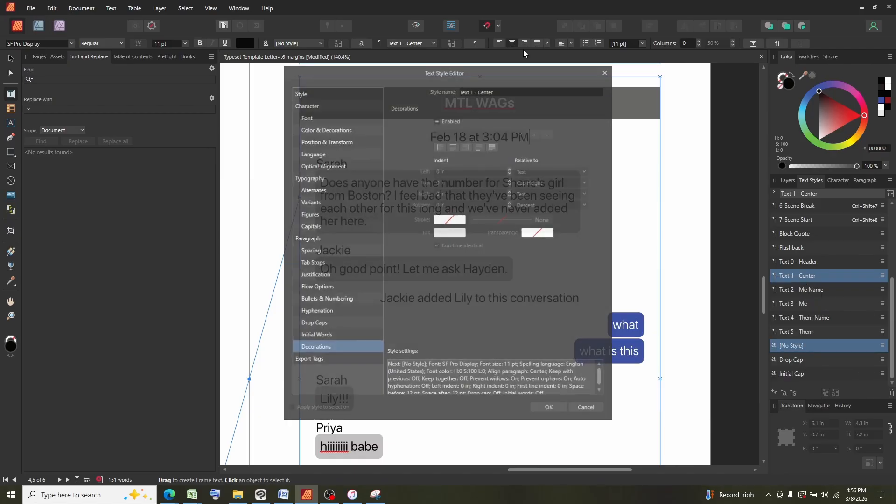
drag(500, 72, 312, 65)
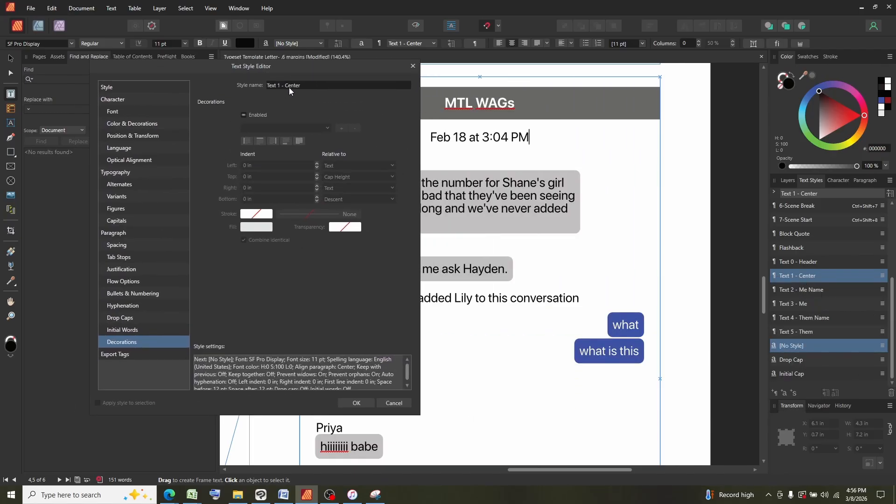
Step: Review the Text 1 - Center style's font settings, font color and available font styles, leaving the font style at [No change]
click(130, 112)
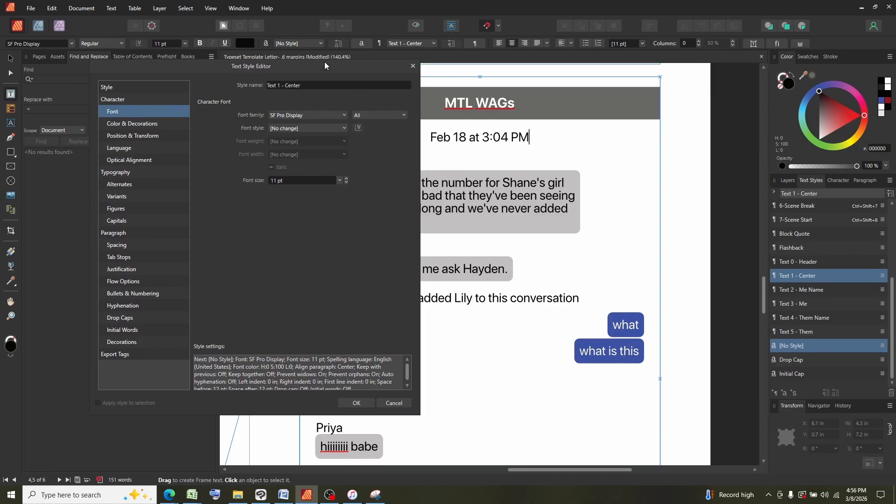
drag(318, 66, 286, 68)
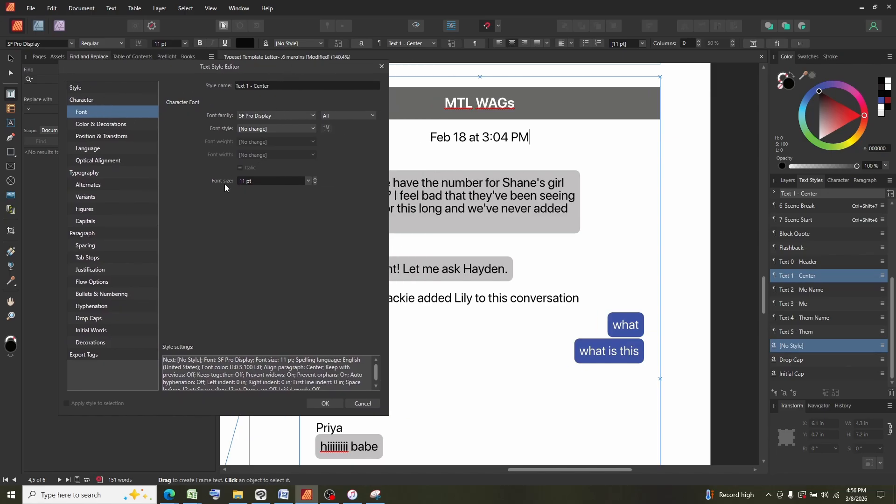
click(274, 130)
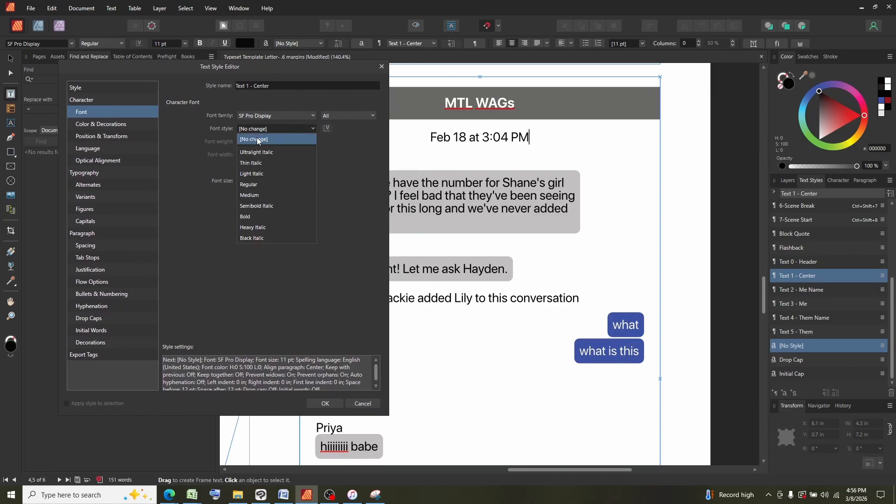
click(257, 137)
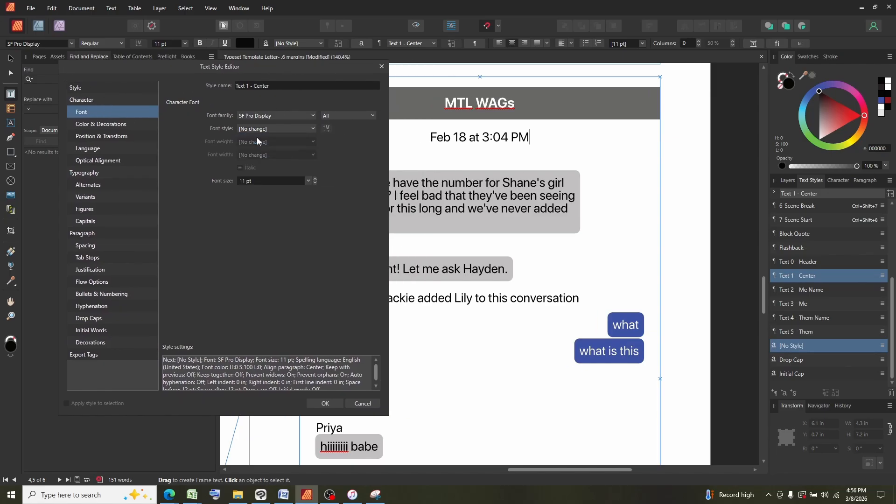
click(100, 125)
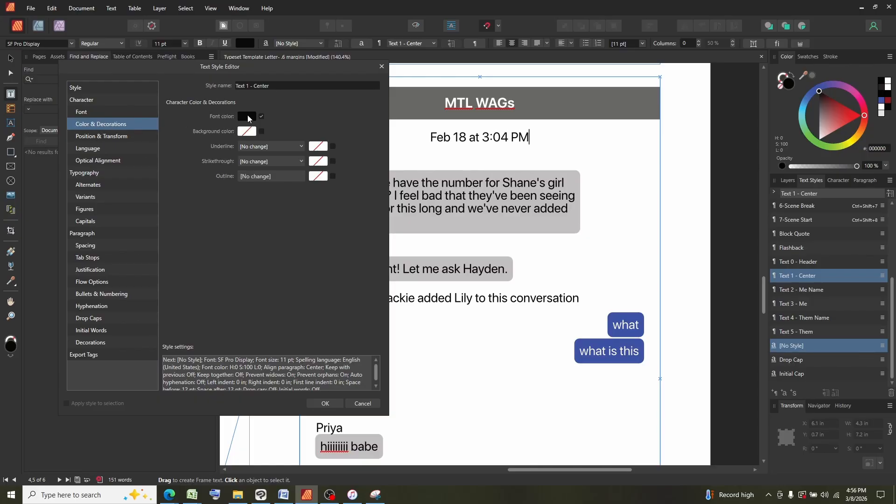
click(247, 115)
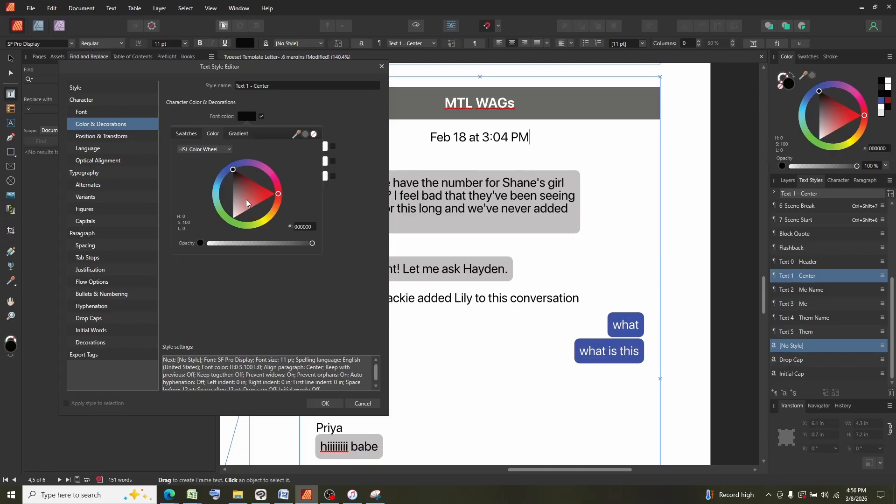
click(81, 112)
click(248, 129)
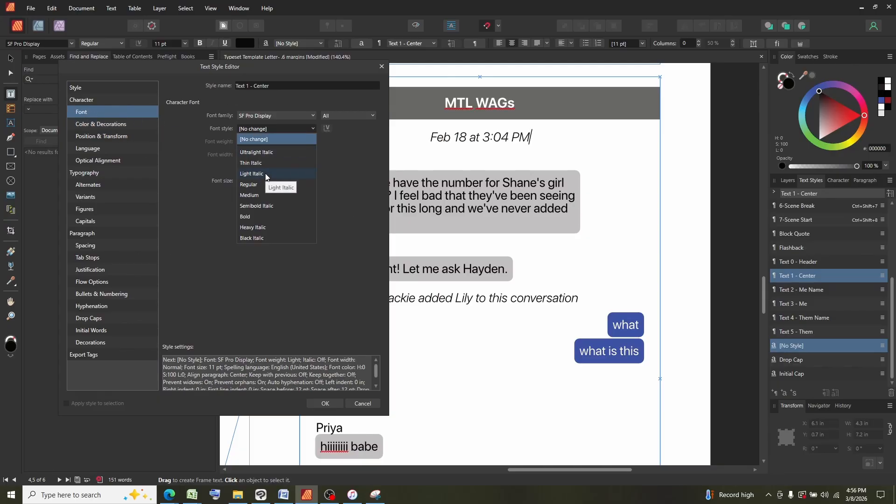
click(267, 137)
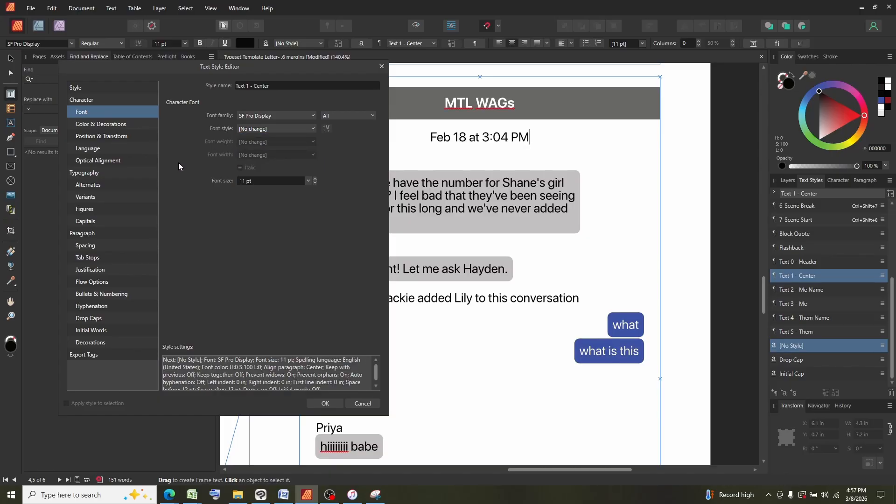
Step: Review the Text 1 - Center style's paragraph spacing, flow options and decorations, and close the style
click(96, 247)
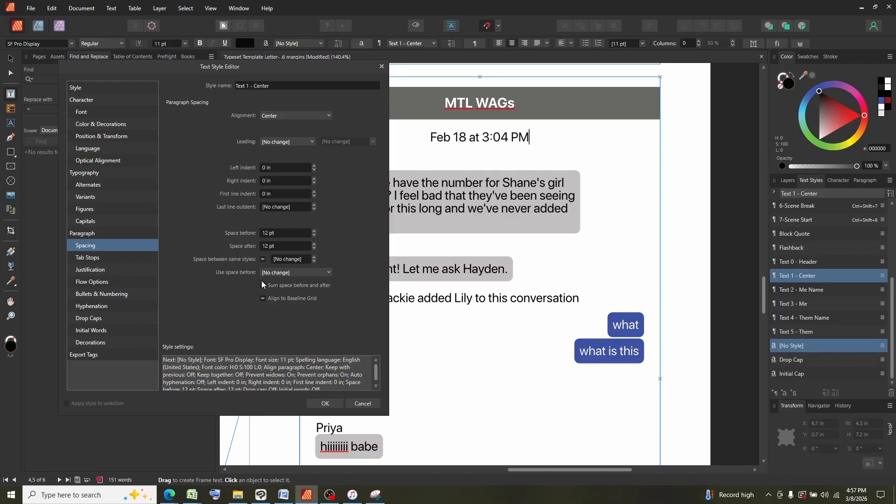
click(116, 282)
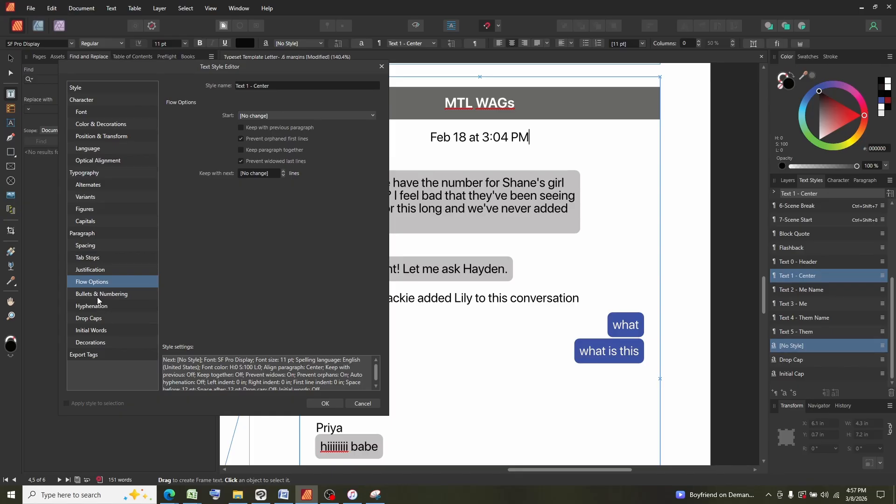
click(90, 344)
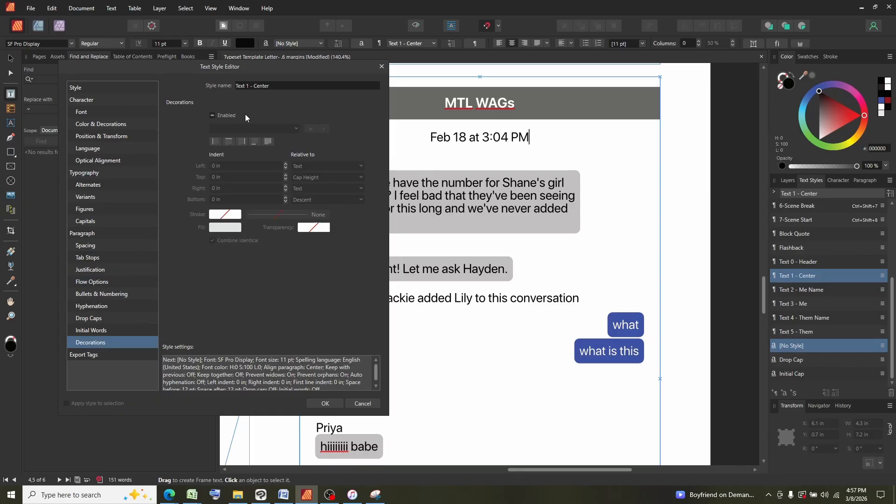
click(214, 115)
click(213, 116)
click(210, 116)
click(323, 406)
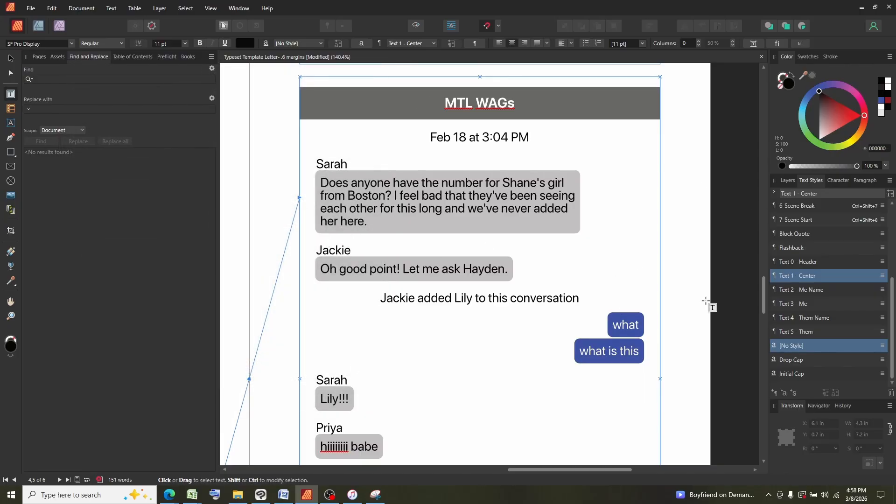
Step: Open the Text 2 - Me Name style and review its font, font color and paragraph spacing settings
click(524, 298)
right_click(814, 290)
click(649, 374)
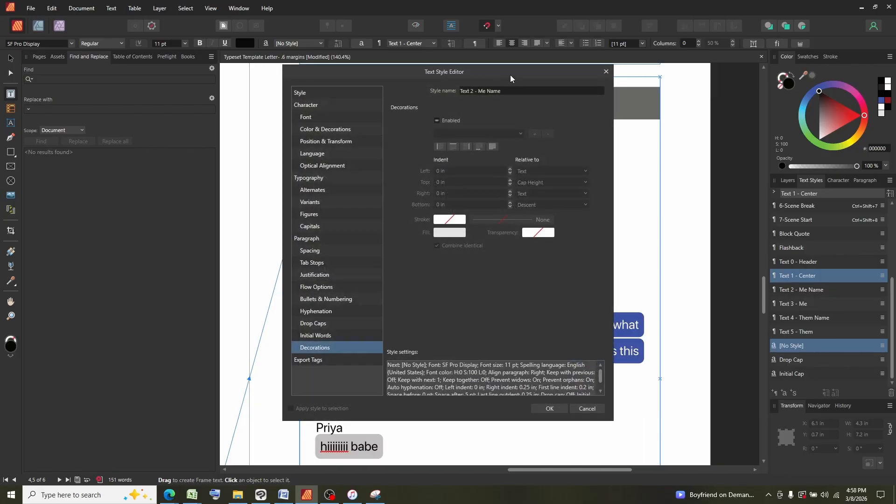
drag(511, 75, 304, 48)
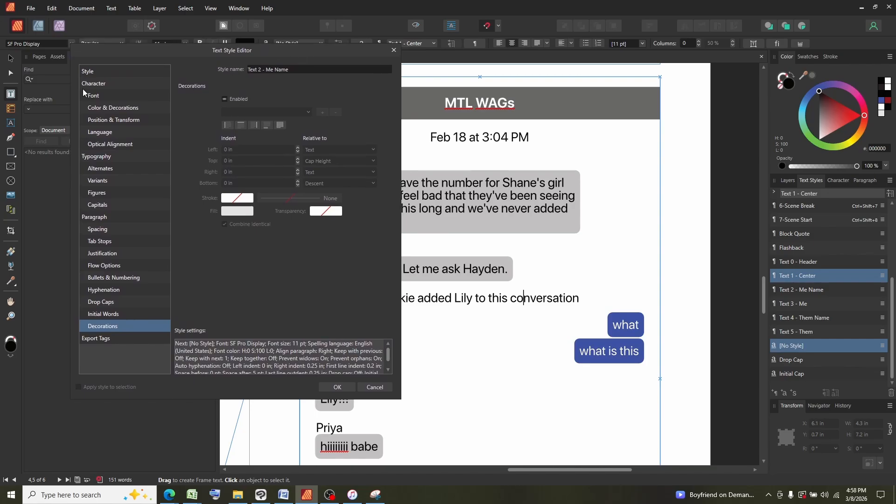
click(100, 96)
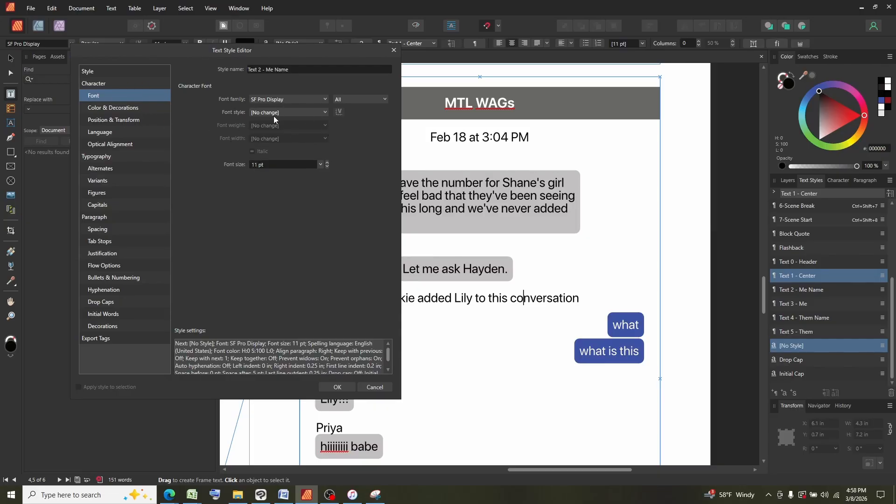
click(118, 109)
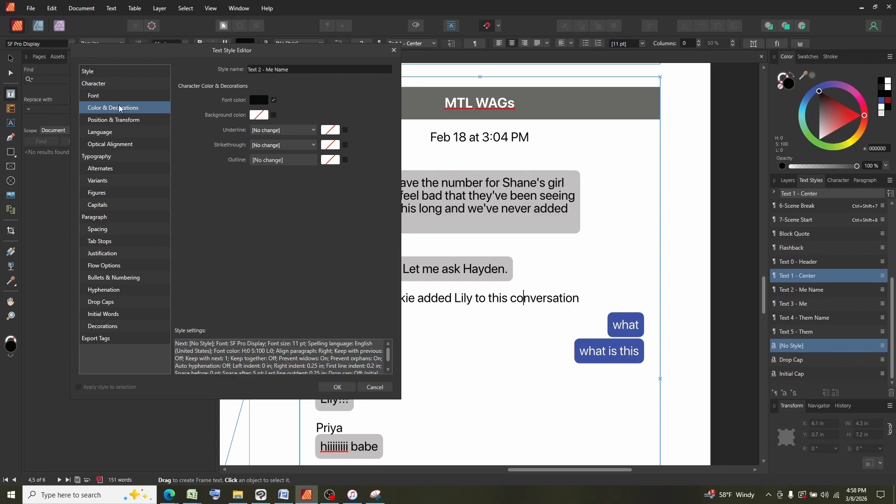
click(101, 231)
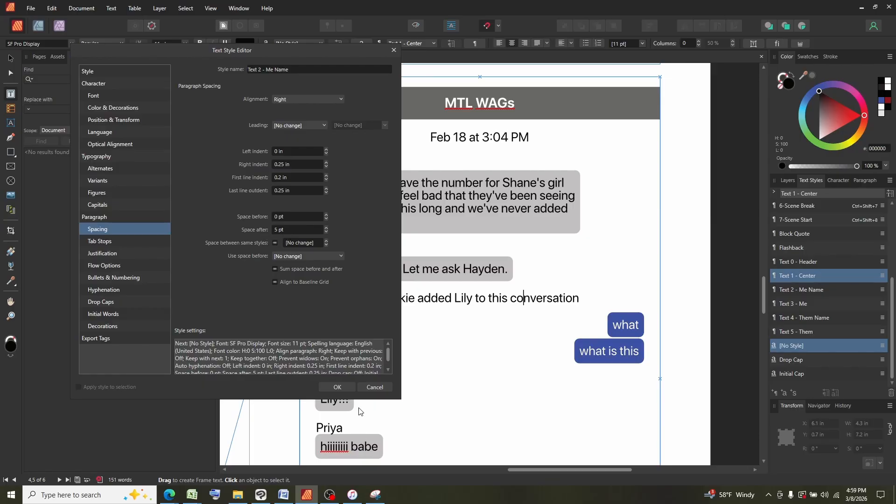
click(338, 389)
Step: Insert the sender's first name on a new line above the first blue message and apply the Text 2 - Me Name style
click(614, 325)
key(Return)
key(Up)
text(Lily)
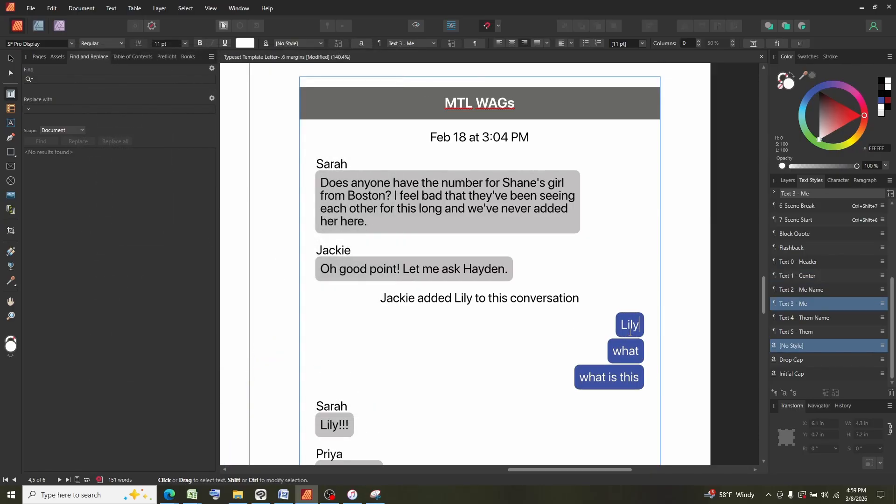
click(825, 290)
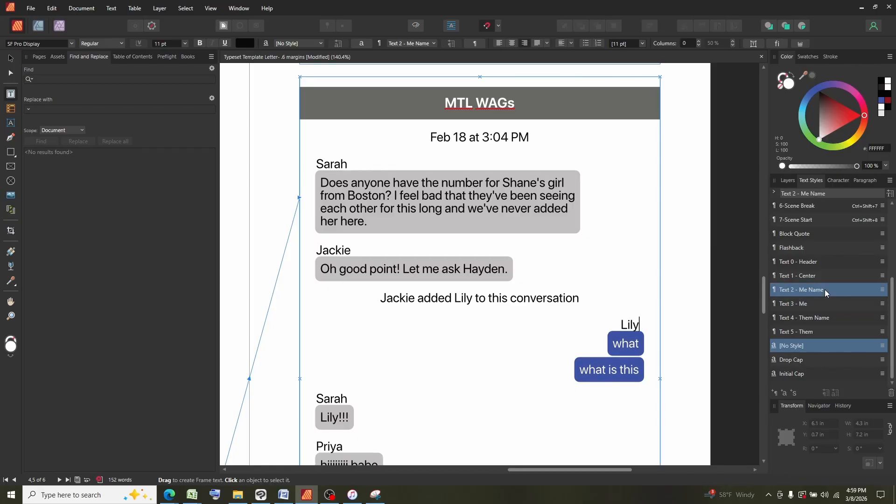
Step: Reopen the Text 2 - Me Name style, try a space after of 9 pt and restore it to 5 pt
right_click(825, 289)
click(651, 374)
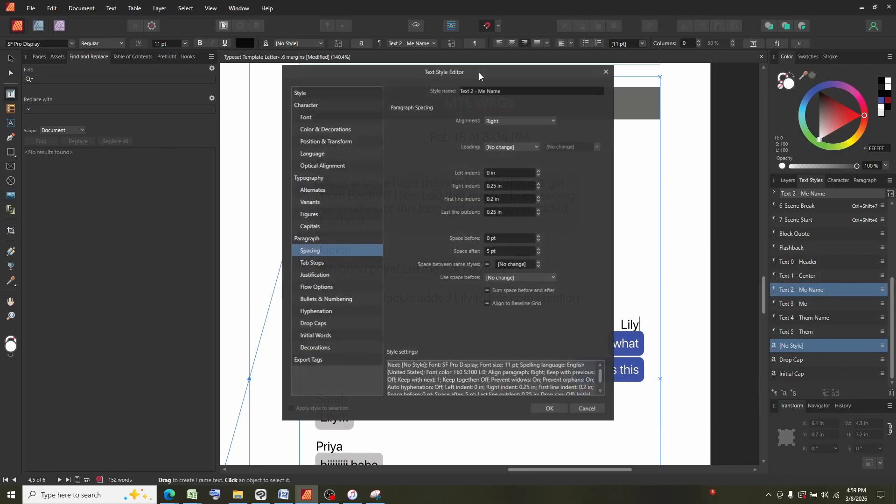
drag(479, 75, 347, 69)
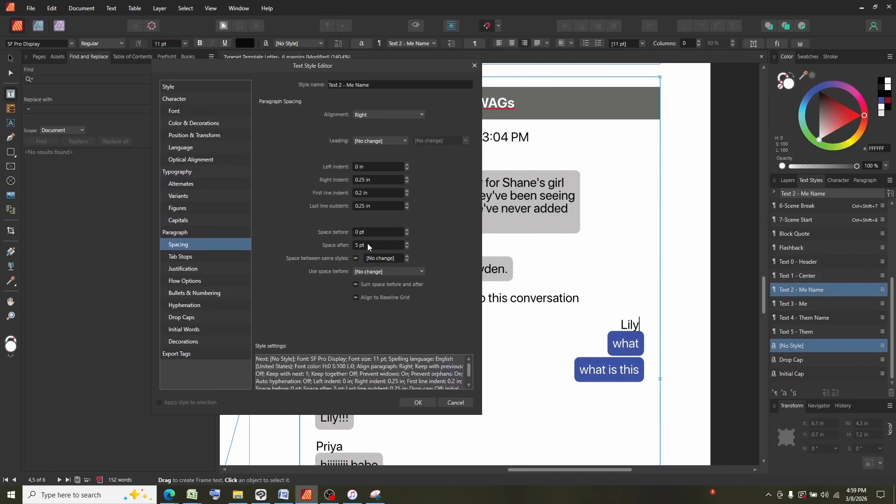
click(408, 243)
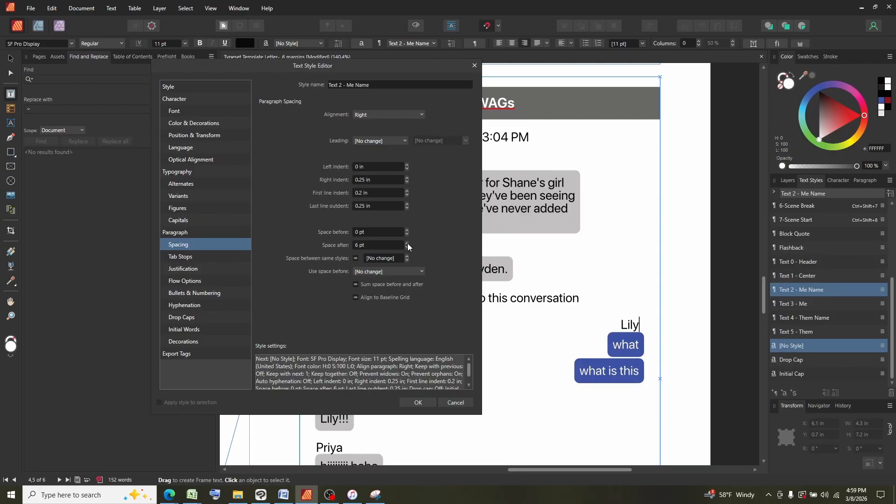
click(408, 243)
double_click(408, 243)
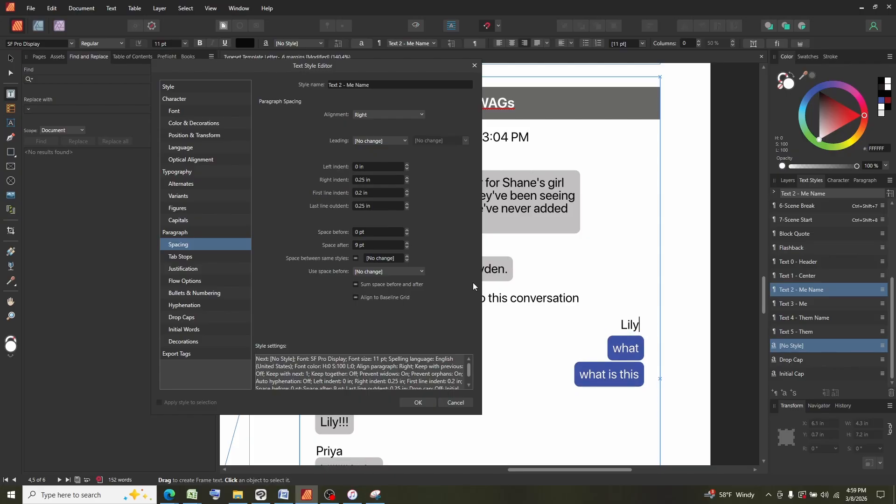
click(409, 247)
click(409, 248)
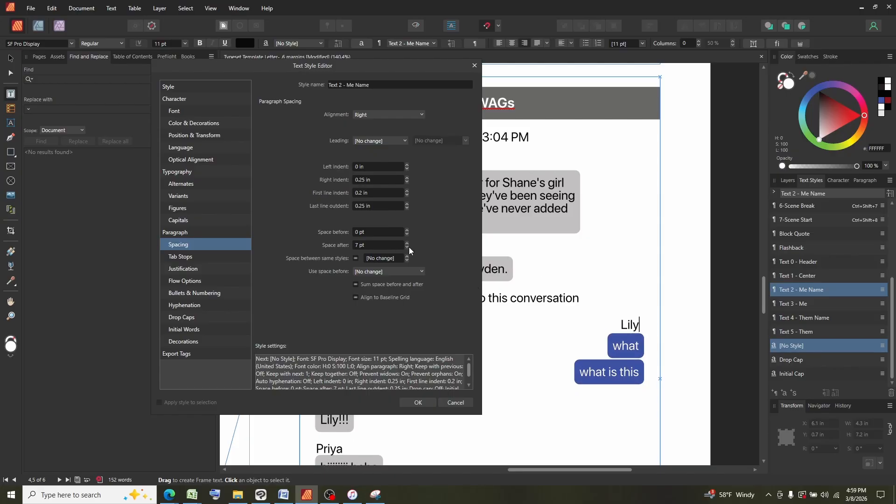
click(409, 248)
click(409, 248)
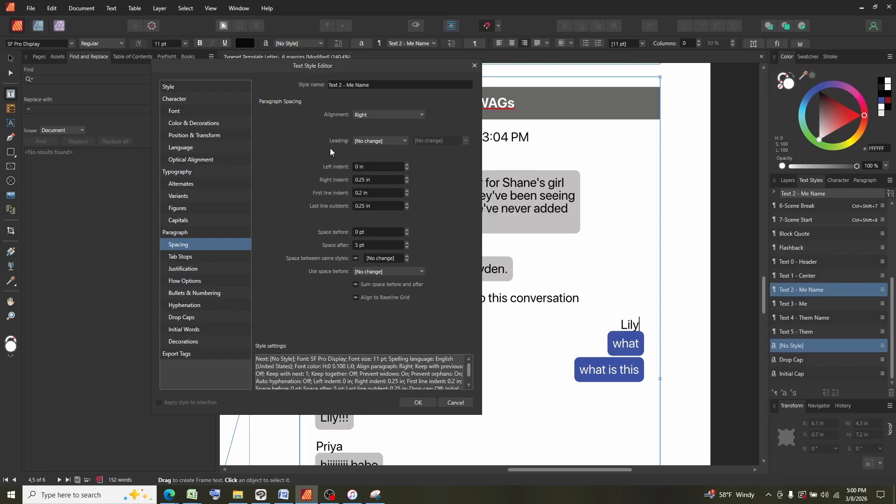
Step: Review the Text 2 - Me Name style's flow options and paragraph spacing, and close the style
click(203, 281)
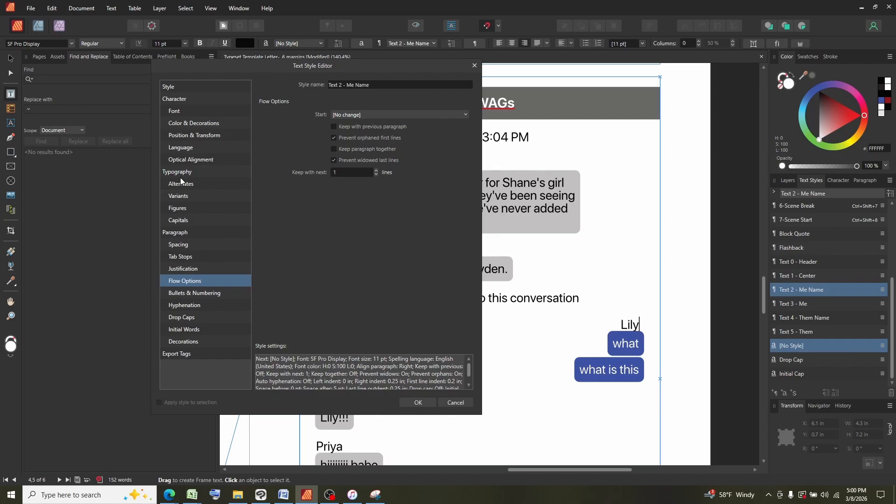
click(184, 246)
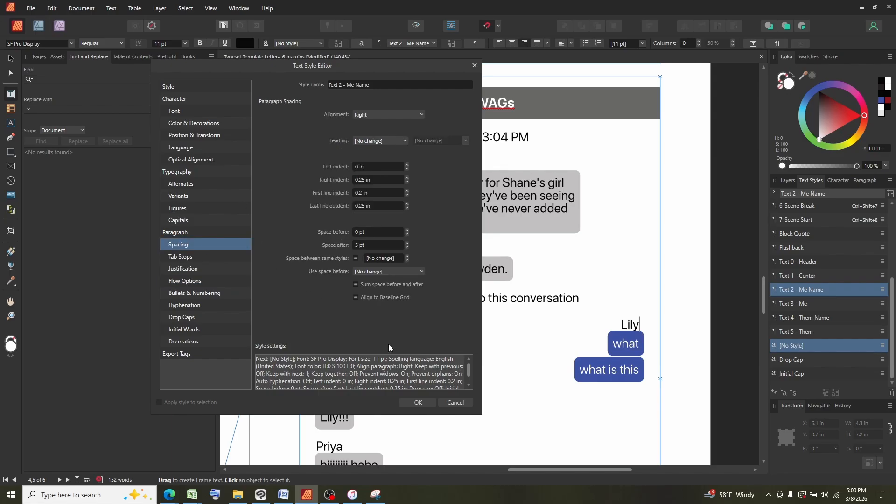
click(422, 405)
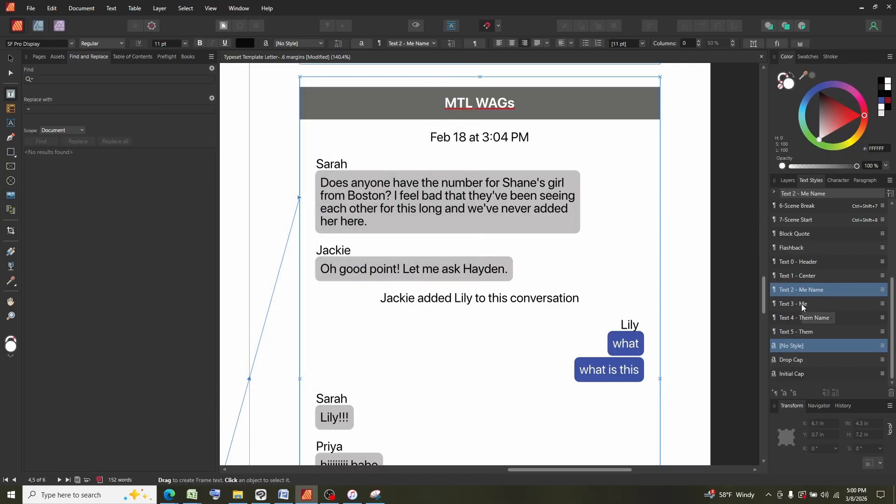
Step: Open the Text 3 - Me style for editing and review its font and font color settings
right_click(820, 290)
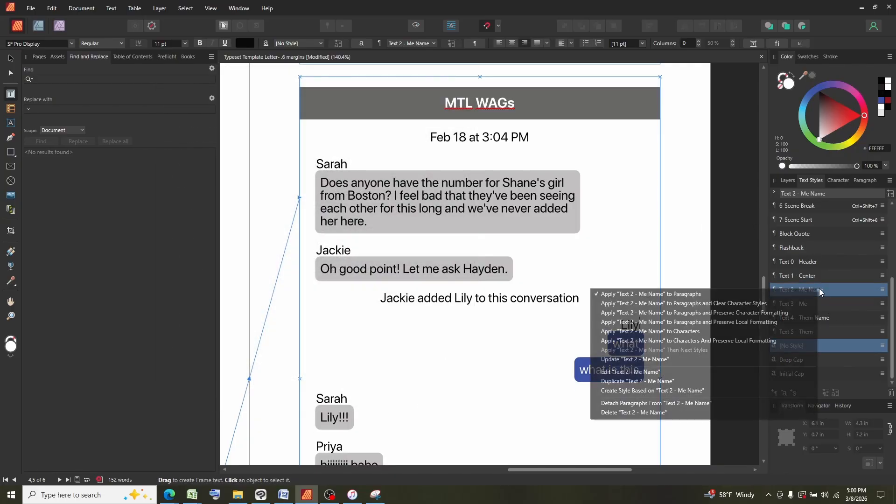
right_click(839, 306)
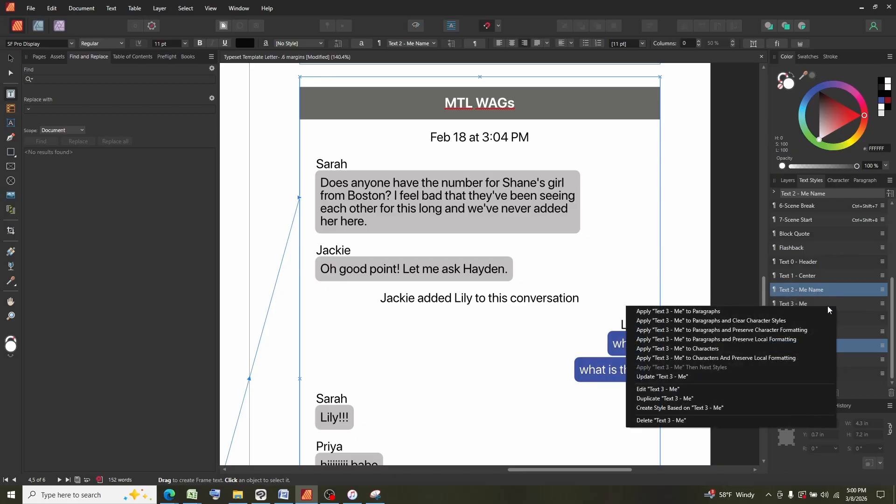
click(663, 390)
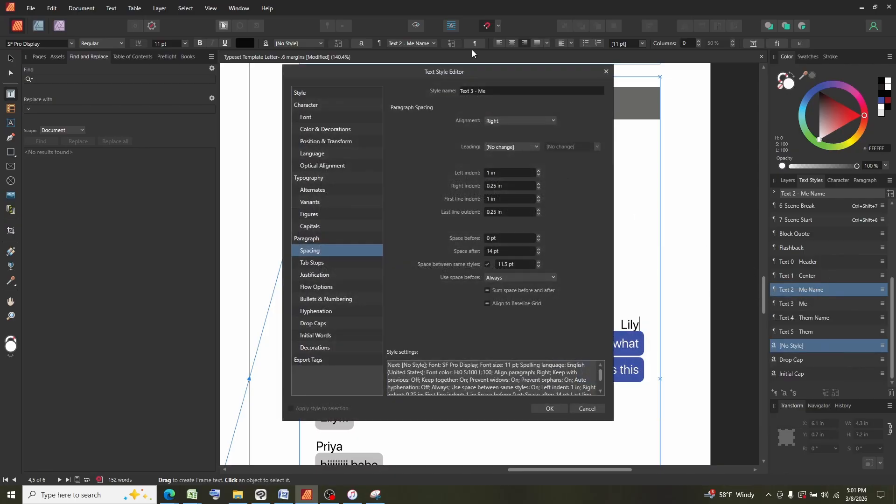
drag(492, 74, 312, 77)
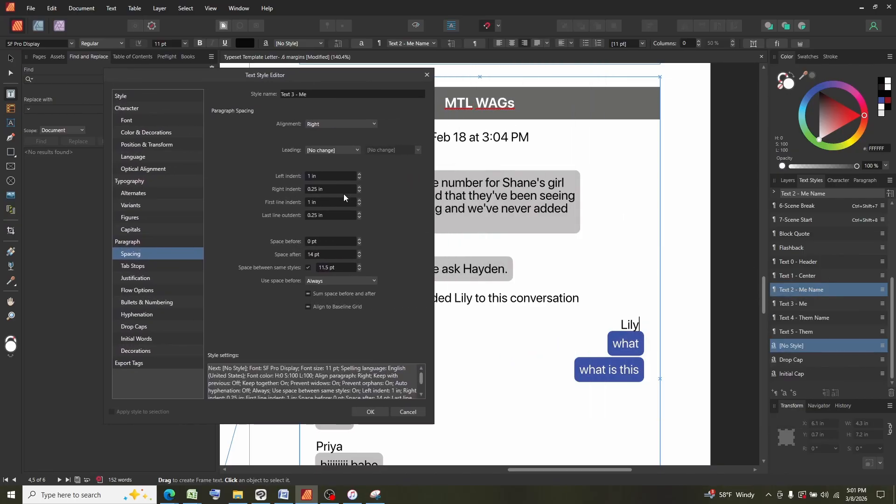
click(127, 121)
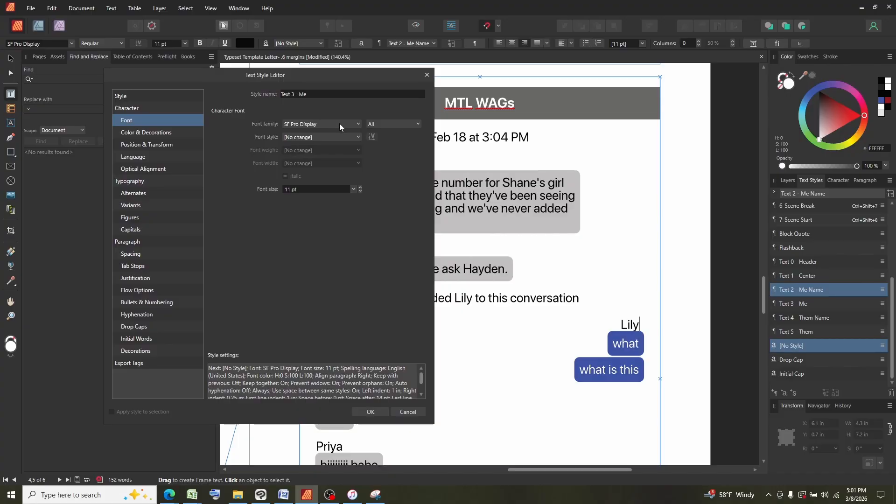
click(153, 133)
click(298, 128)
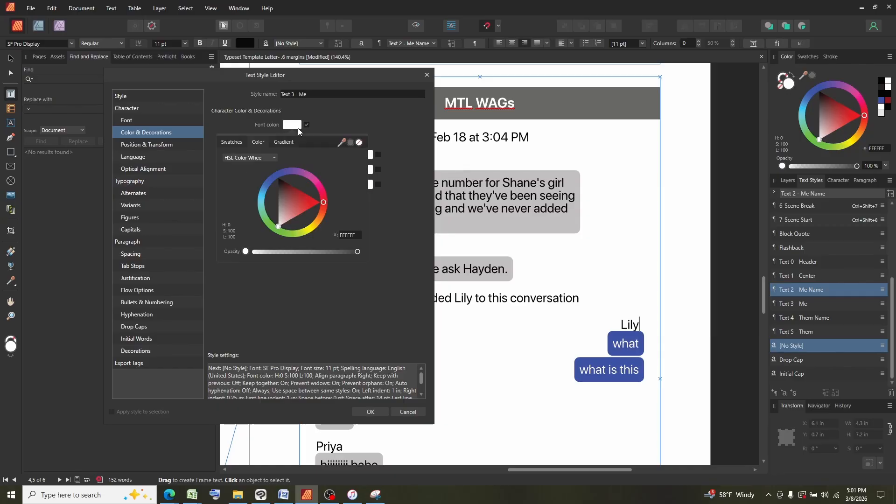
click(297, 313)
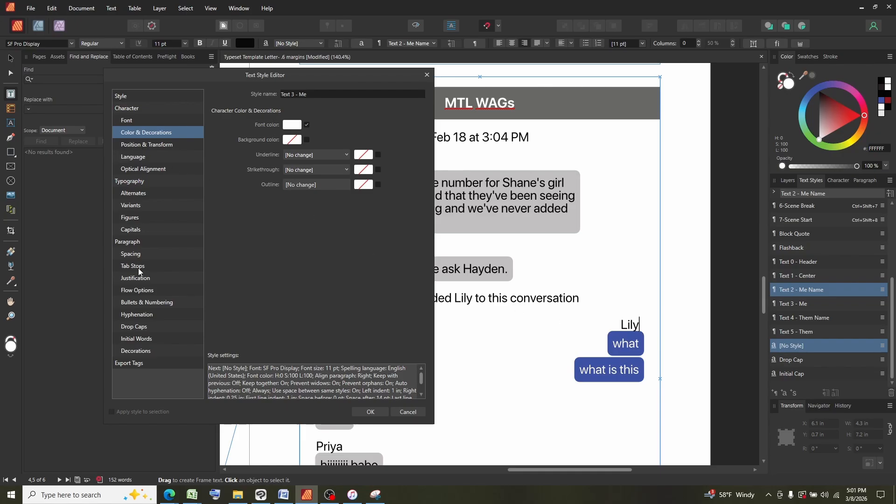
Step: Review the Text 3 - Me style's paragraph spacing against the messages on the page, and its flow options
click(130, 253)
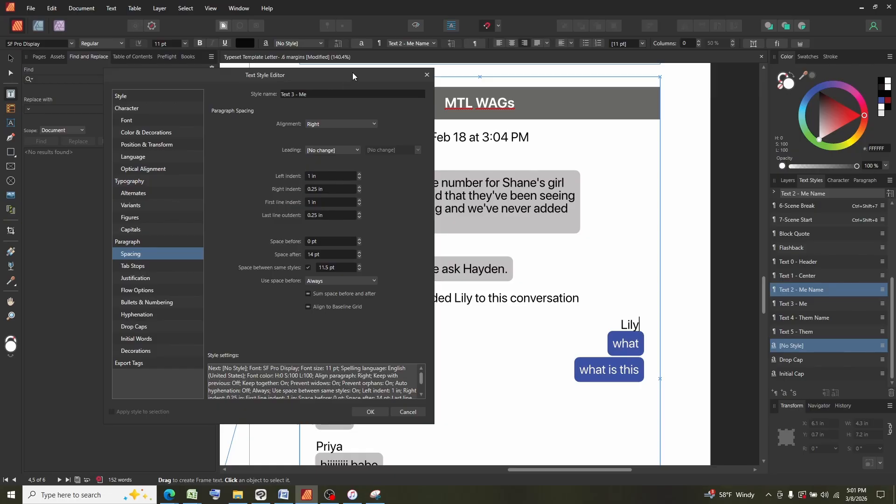
drag(352, 72, 278, 62)
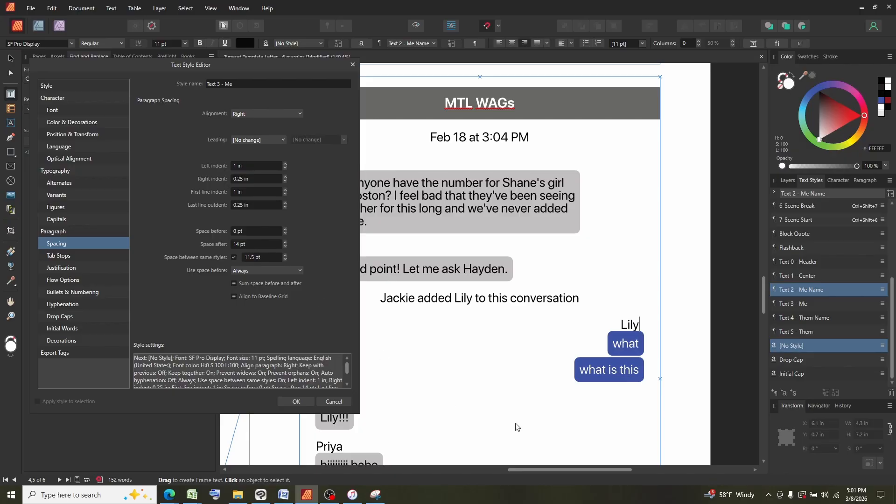
drag(277, 65, 206, 60)
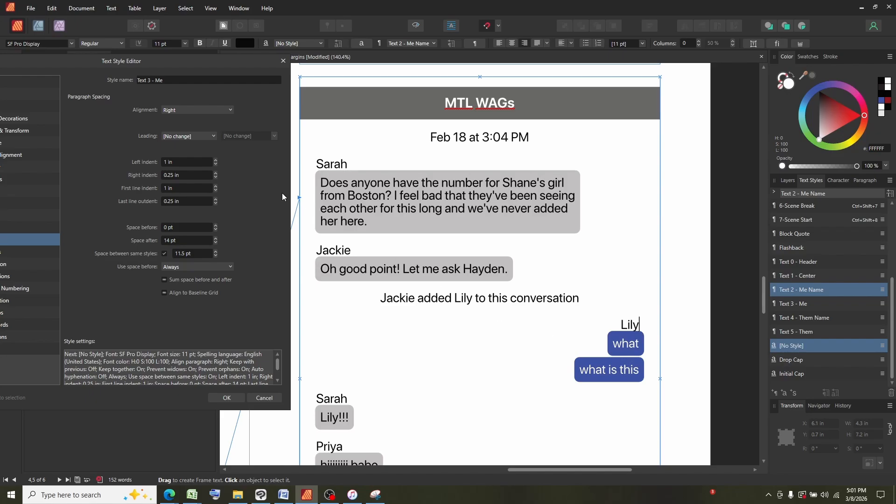
drag(188, 60, 324, 63)
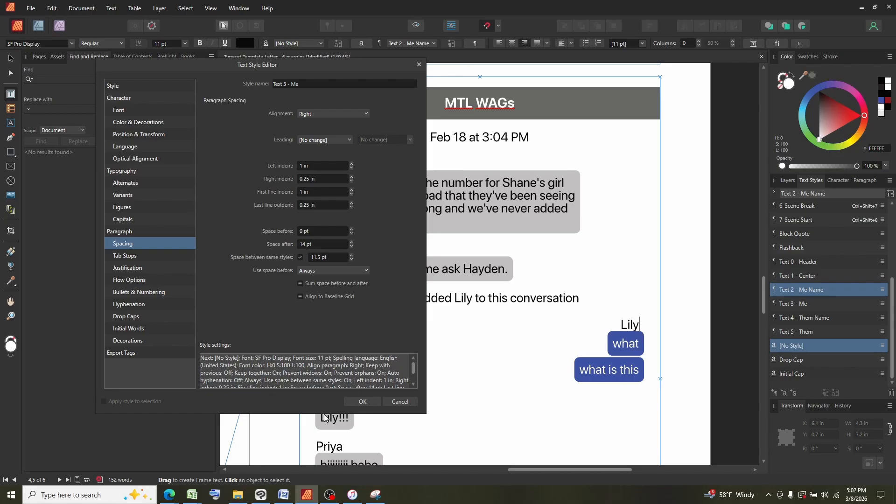
drag(287, 67, 250, 35)
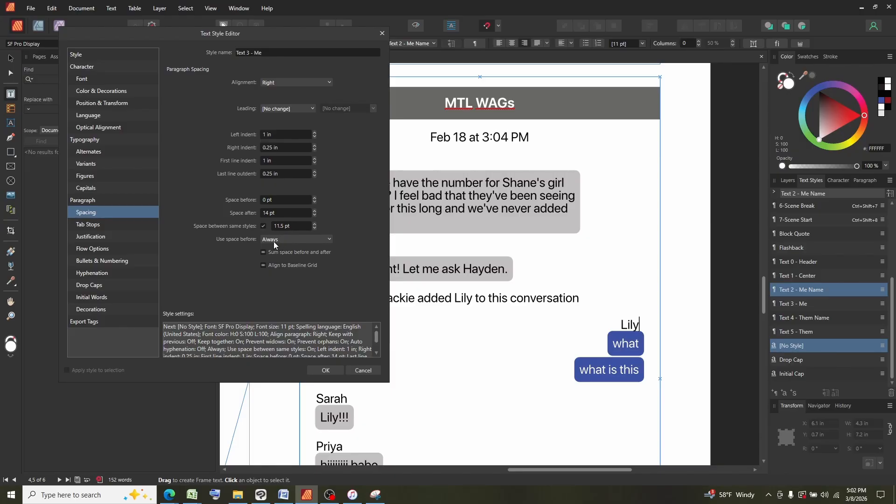
click(95, 251)
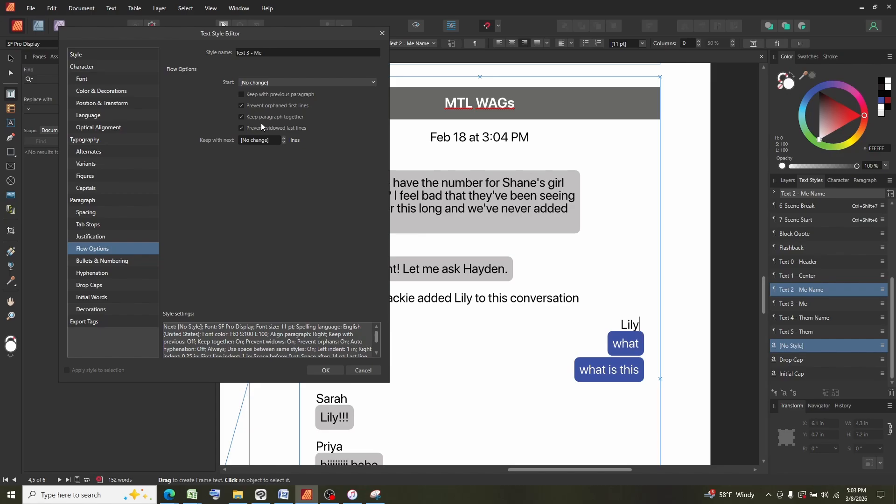
Step: Reset the Text 3 - Me style's decoration by disabling and re-enabling it, and turn on all four borders and the fill
click(99, 311)
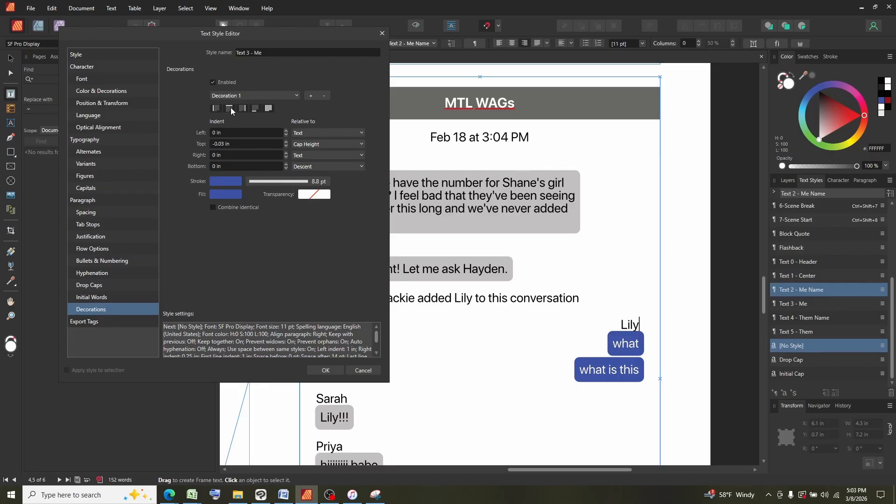
click(214, 82)
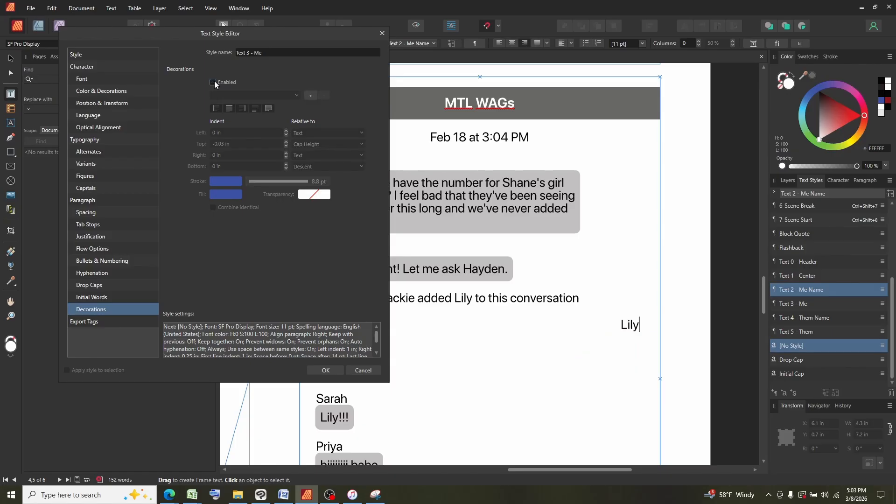
click(214, 82)
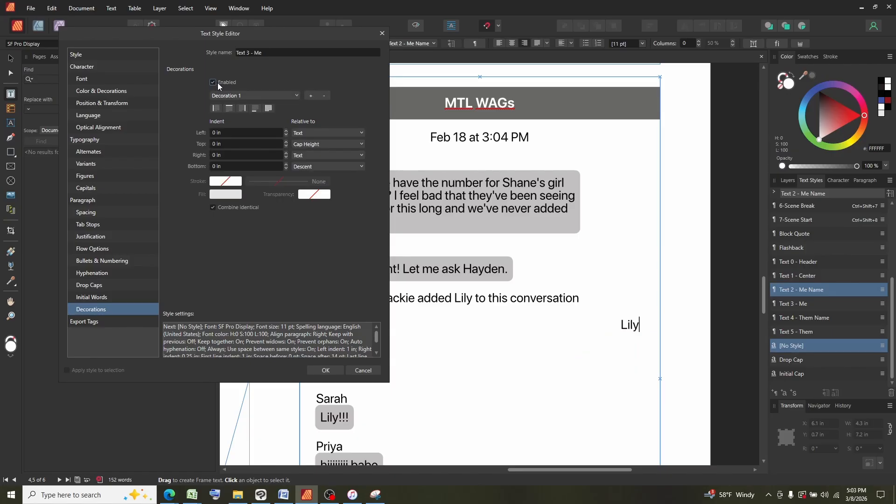
click(216, 108)
click(229, 108)
click(243, 108)
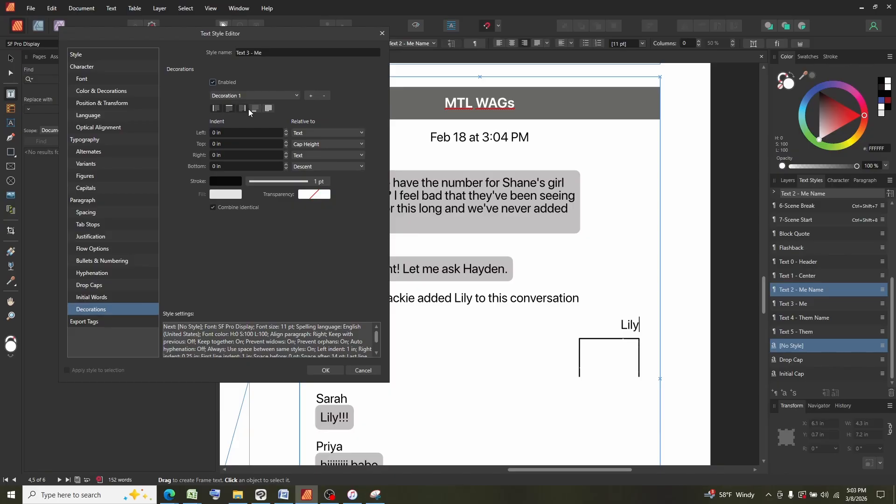
click(255, 108)
click(269, 108)
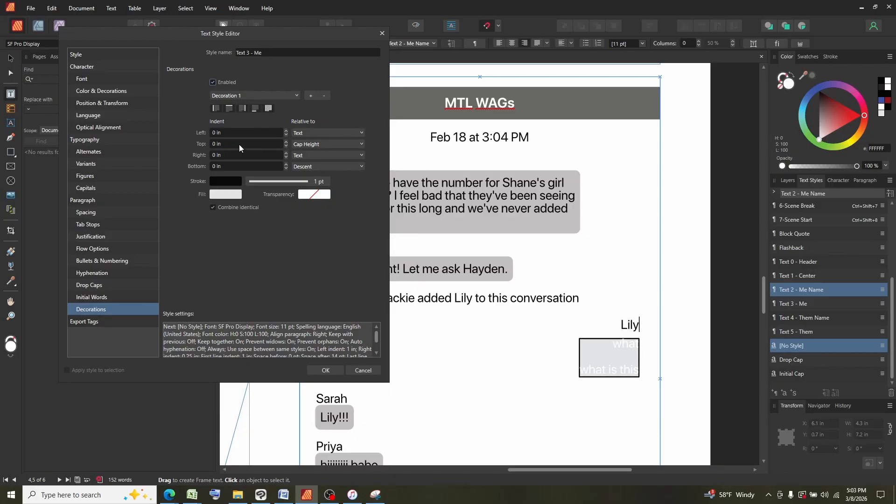
Step: Set the decoration's stroke and fill to the blue 3E53A4, sampling the color from the document's blue swatch
click(220, 184)
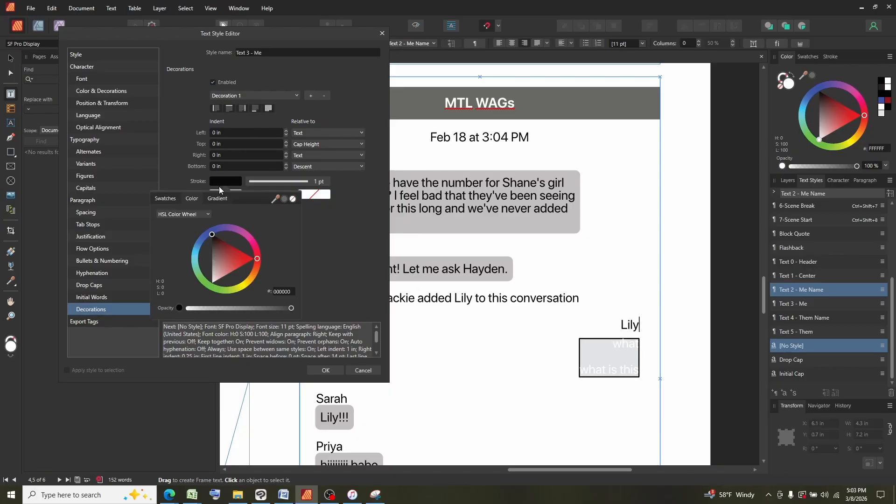
drag(275, 198, 881, 101)
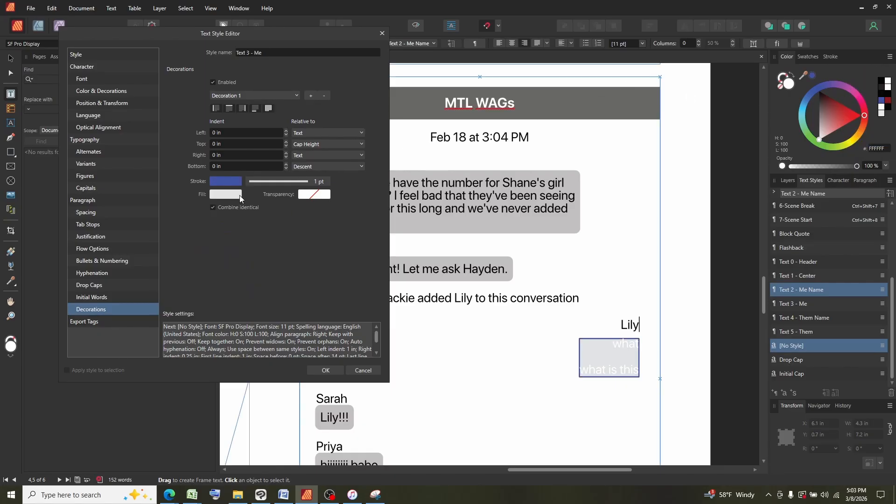
click(227, 195)
click(285, 211)
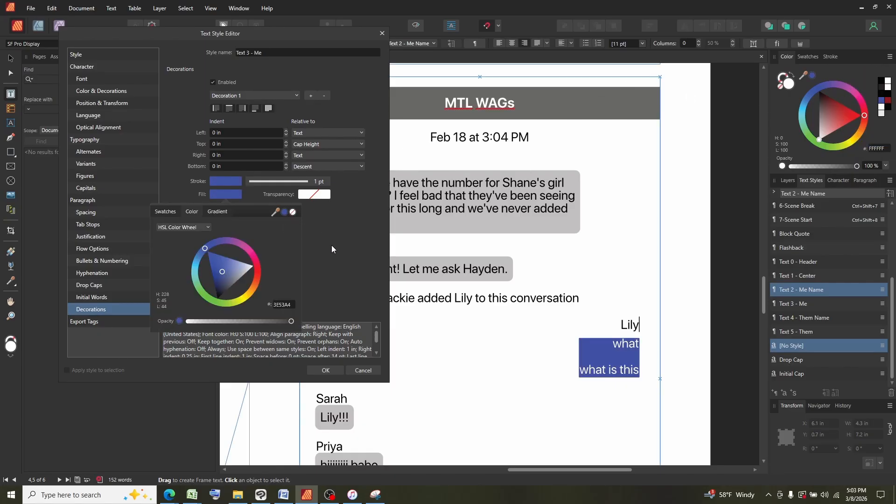
click(334, 245)
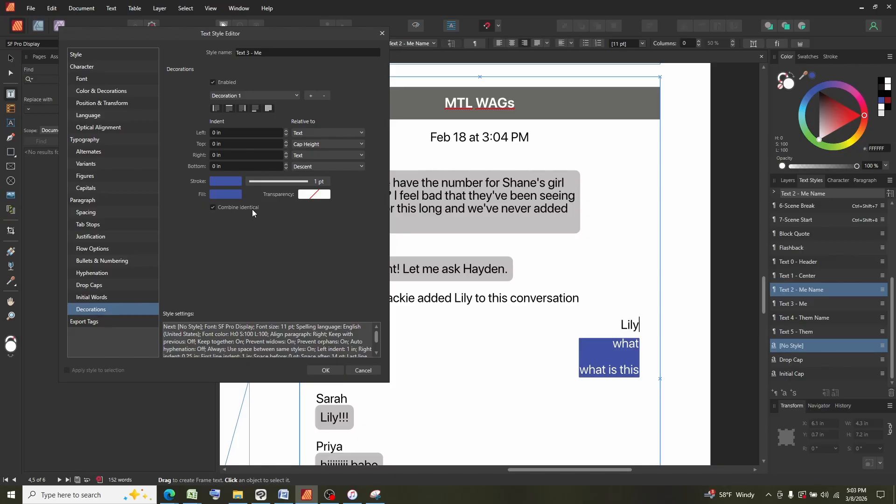
Step: Turn off combining identical decorations and give the stroke an 8.8 pt width with a round join
click(213, 208)
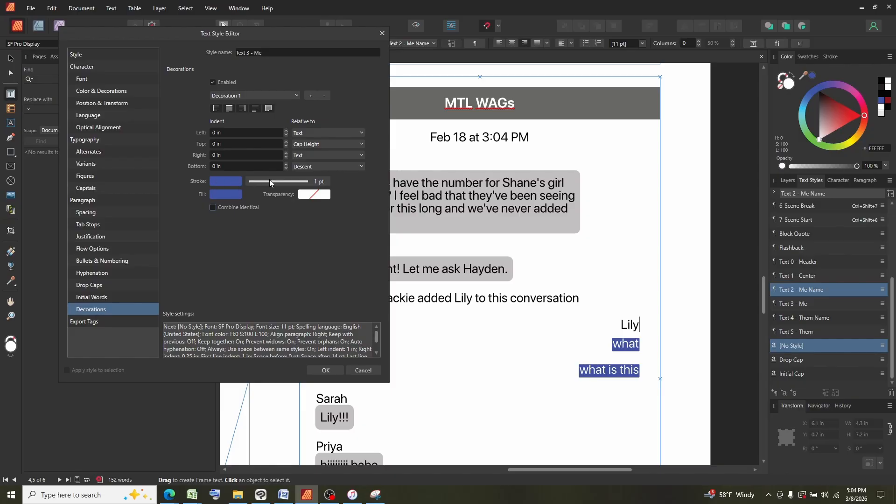
click(324, 184)
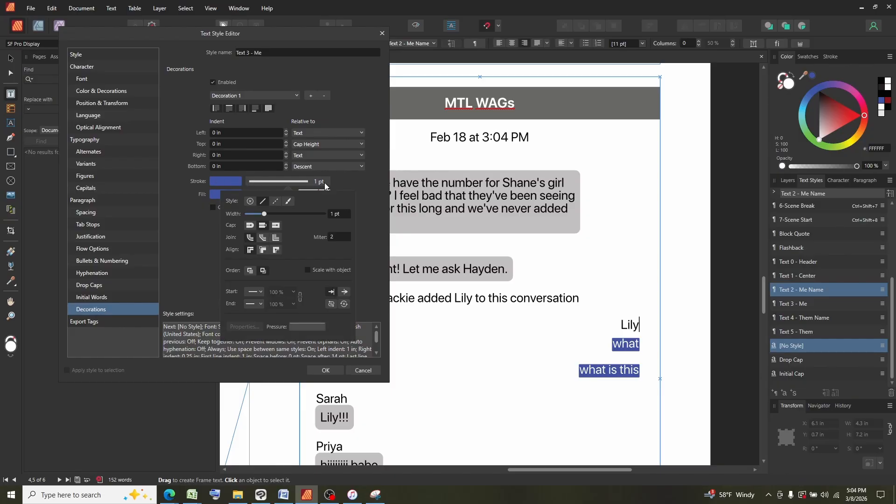
click(339, 214)
text(8.8)
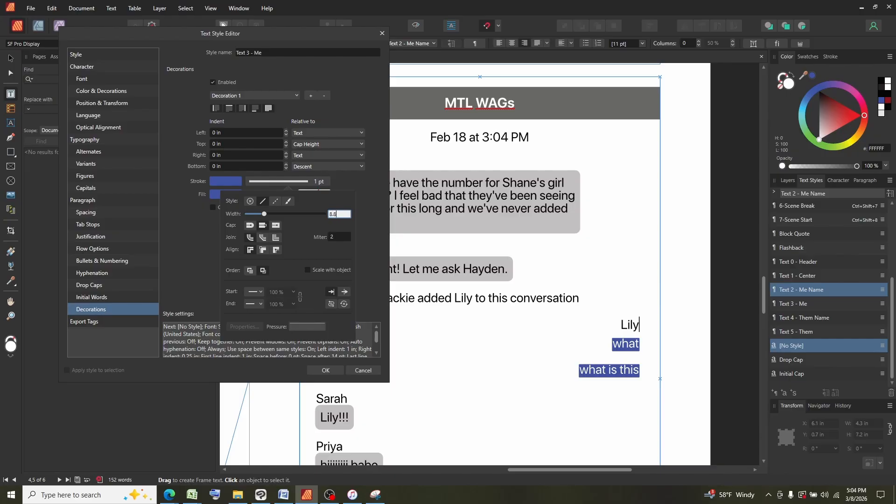
click(250, 238)
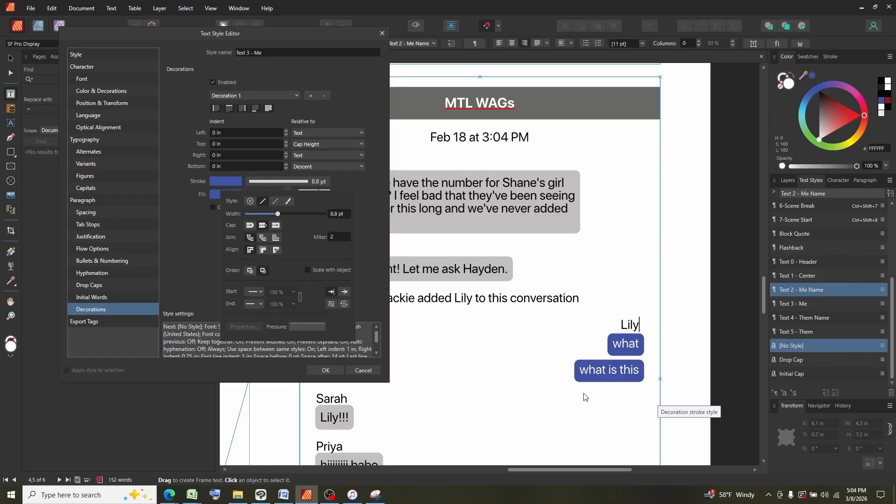
Step: Set the top indent of the Text 3 - Me style's decoration to -0.03 in relative to cap height
click(367, 189)
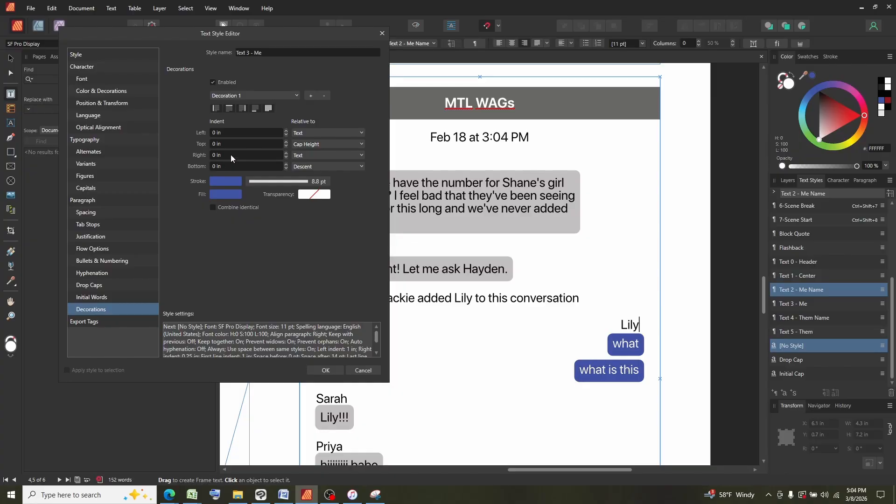
scroll(222, 145, down, 1)
scroll(233, 146, down, 1)
scroll(232, 146, down, 1)
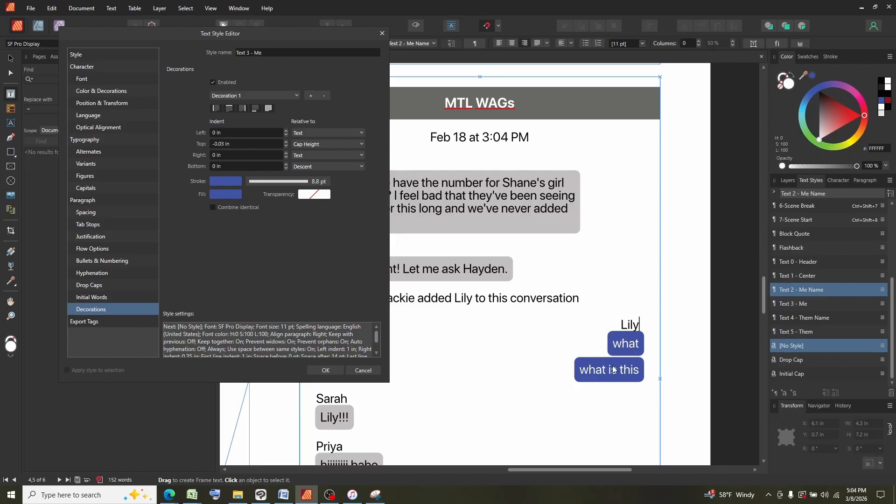
scroll(227, 145, up, 1)
scroll(227, 145, down, 1)
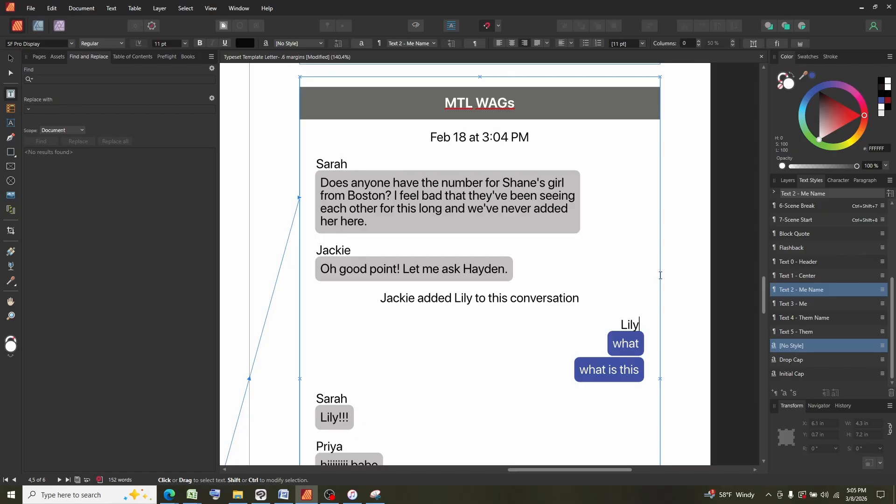
Step: Duplicate the Text 2 - Me Name style and name the copy Text 2 - them Name 1
right_click(819, 290)
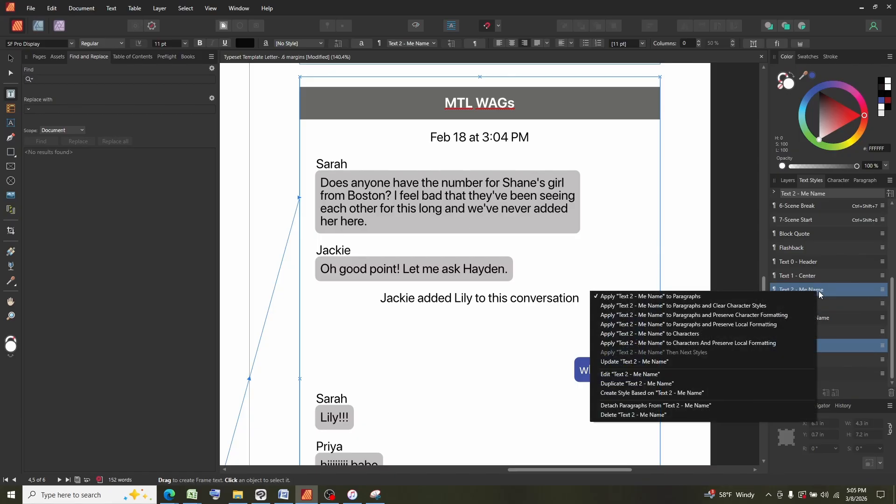
click(652, 384)
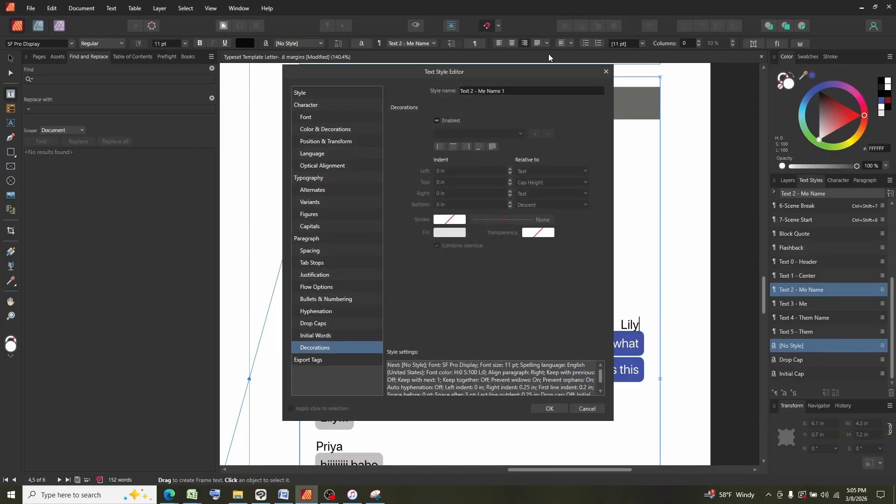
drag(546, 69, 462, 69)
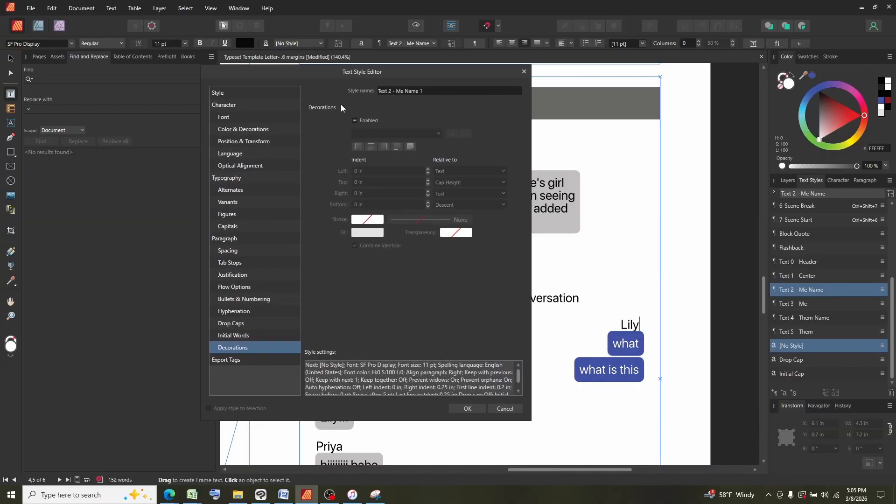
click(423, 90)
click(420, 91)
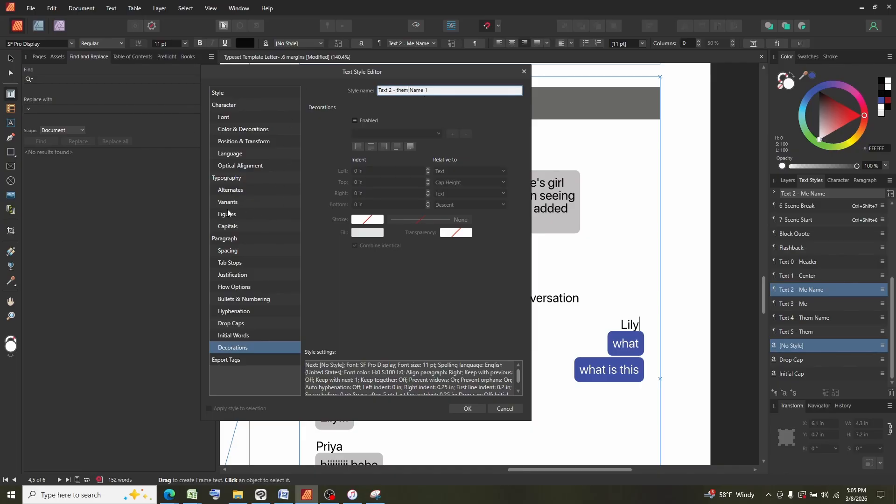
Step: Left-align the Text 2 - them Name 1 style with a 0.25 in left indent and 0 in right indent, and save it
click(226, 254)
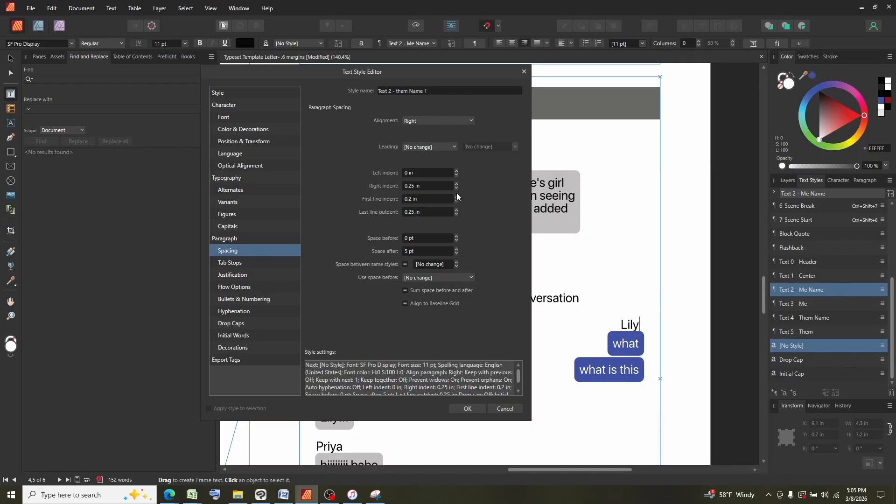
click(422, 120)
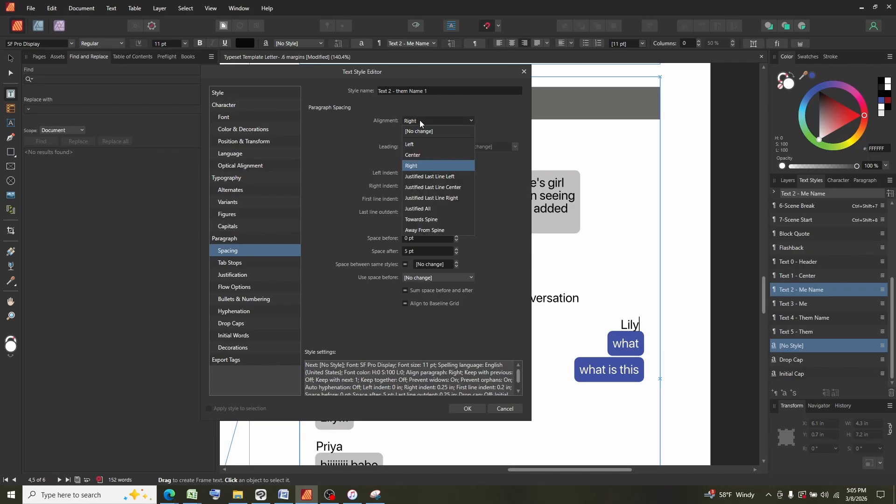
click(414, 146)
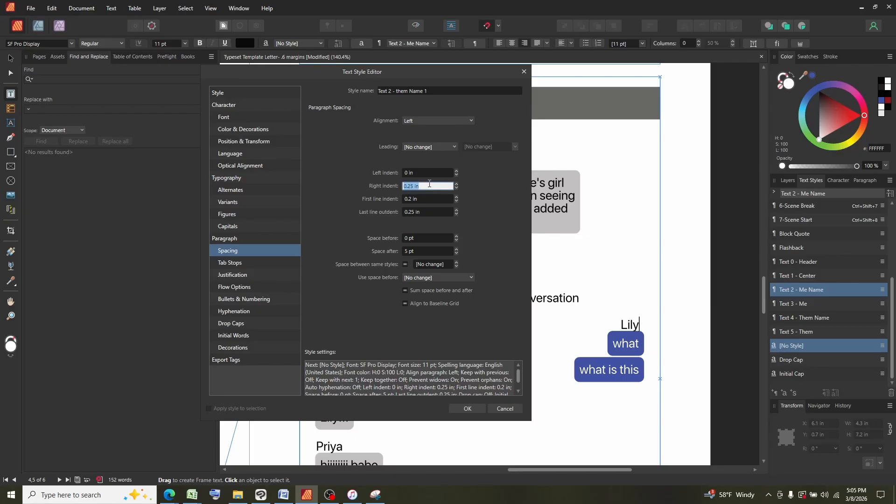
key(shift+Tab)
text(0.25 in)
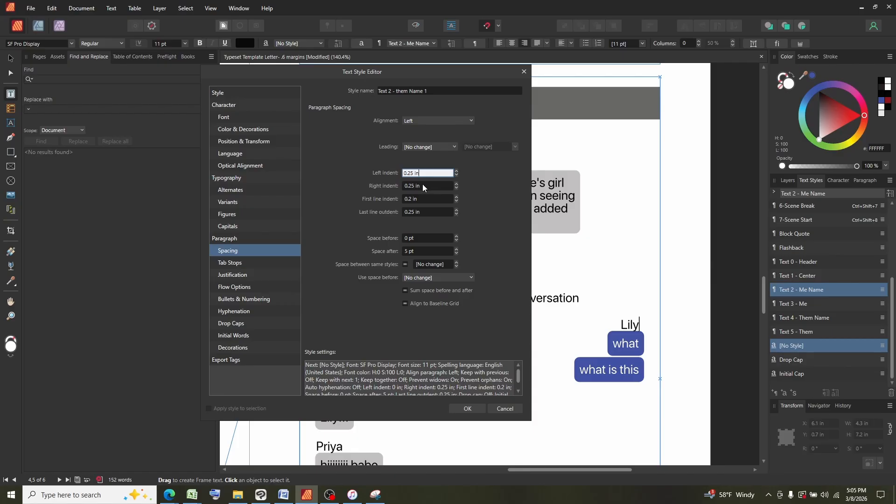
click(426, 186)
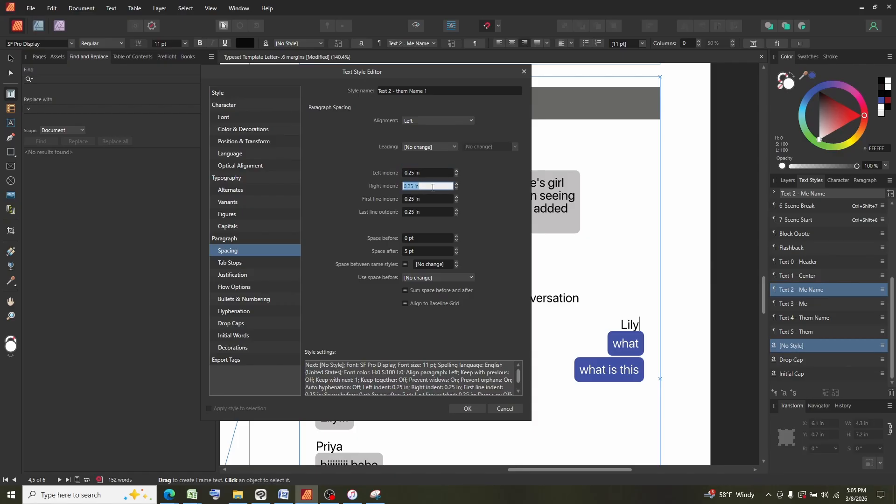
text(0)
click(423, 173)
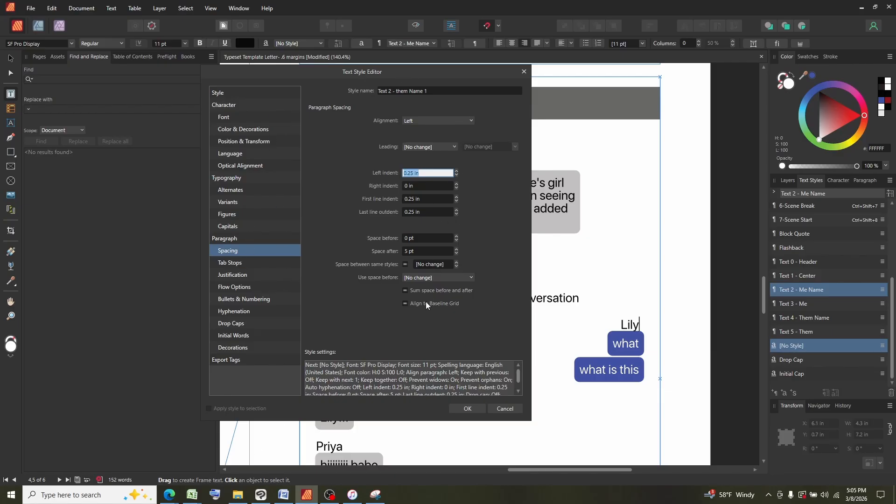
click(467, 409)
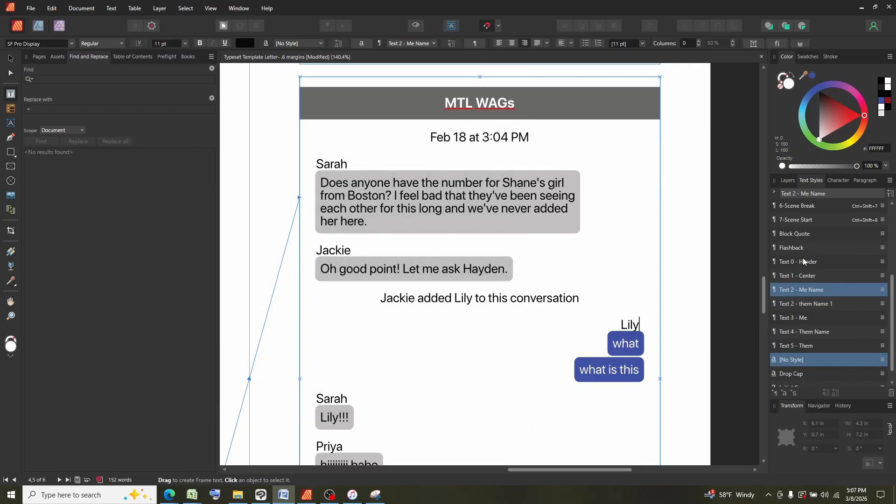
Step: Duplicate the Text 3 - Me style and name the copy Text 5 - Them 1
right_click(808, 317)
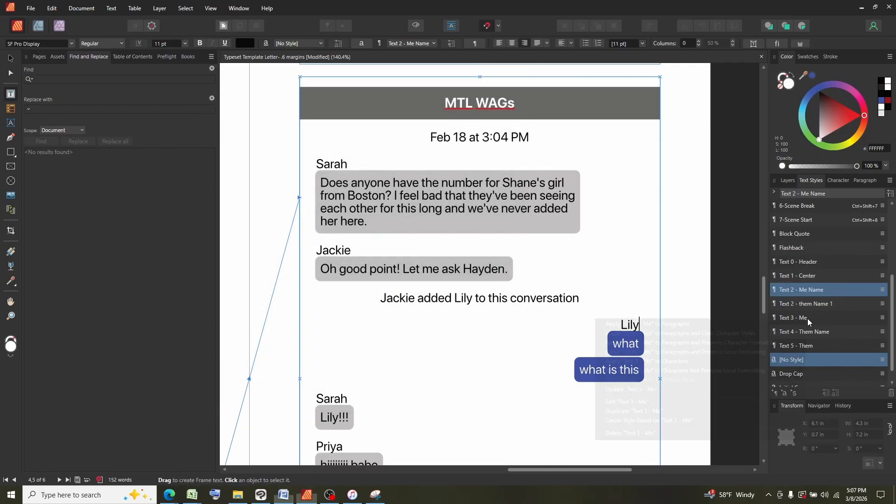
click(635, 414)
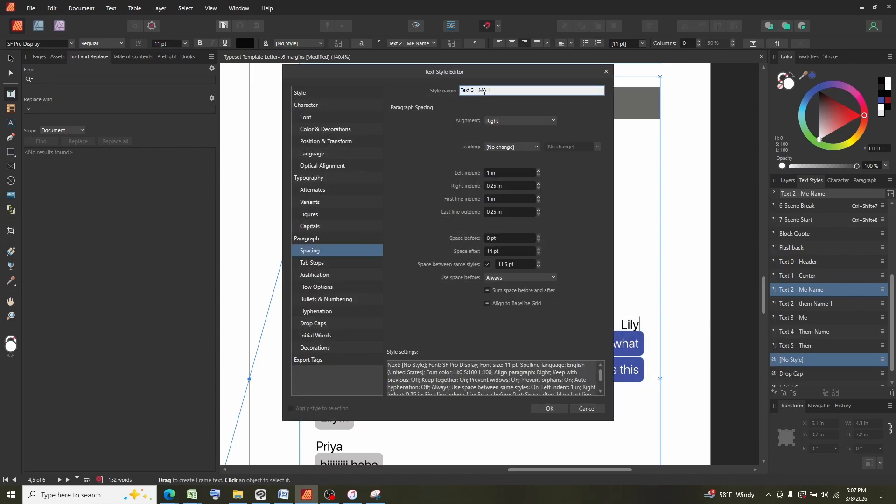
drag(484, 91, 480, 90)
key(Delete)
key(Delete)
text(Them)
click(474, 90)
key(BackSpace)
text(5)
drag(427, 68, 216, 67)
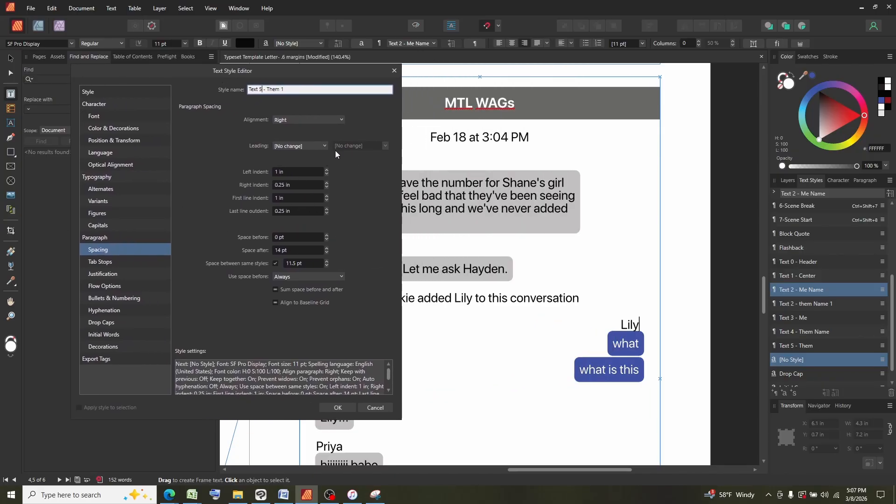
Step: Left-align the Text 5 - Them 1 style with a 0.25 in left indent, 1 in right indent and 1 in last line outdent
click(291, 118)
click(285, 145)
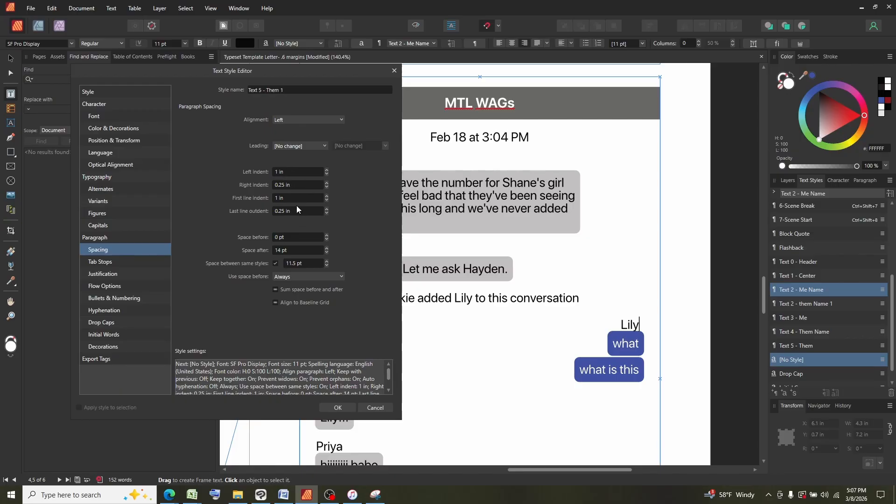
click(293, 172)
text(0.25)
key(Tab)
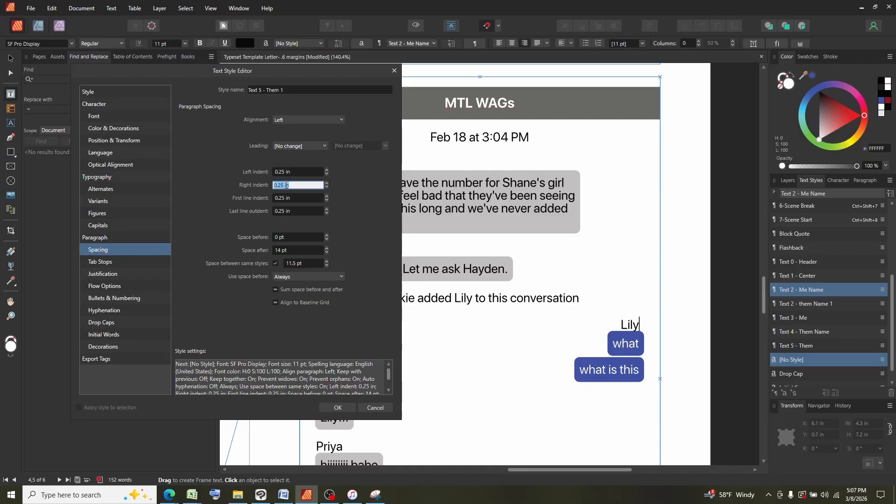
text(1)
click(291, 198)
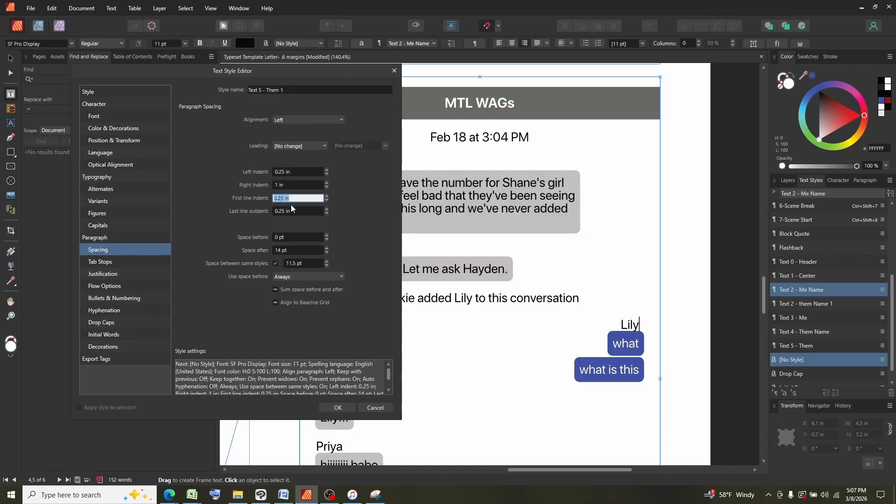
click(292, 211)
text(1)
key(Return)
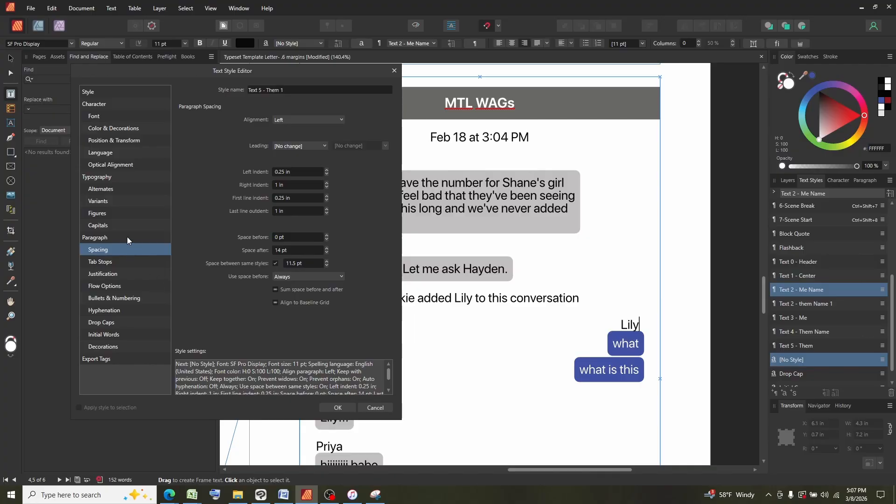
Step: Recolor the Text 5 - Them 1 decoration's stroke and fill gray by sampling an existing gray message bubble on the page
click(103, 348)
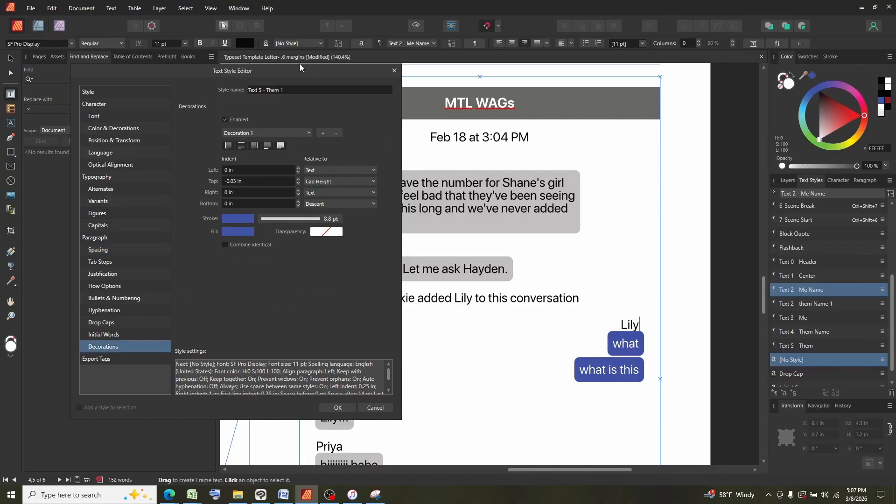
click(229, 220)
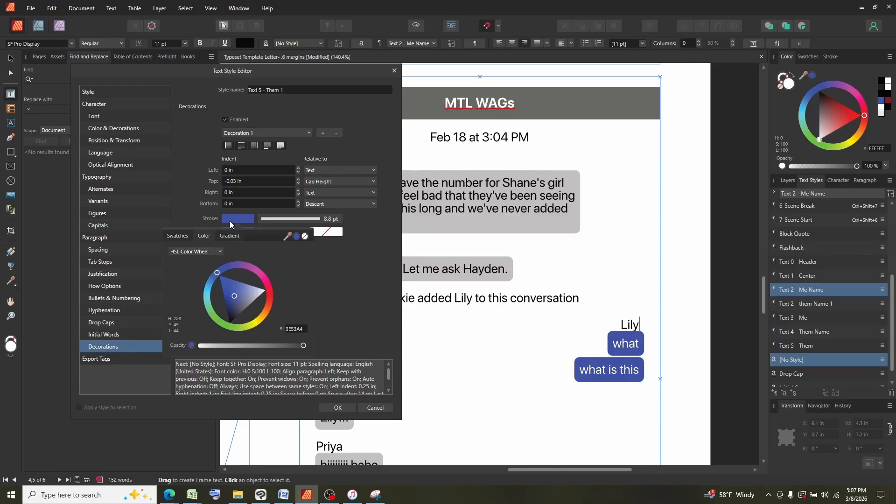
mouse_move(288, 236)
mouse_down()
mouse_move(391, 210)
mouse_move(421, 220)
mouse_up()
click(245, 231)
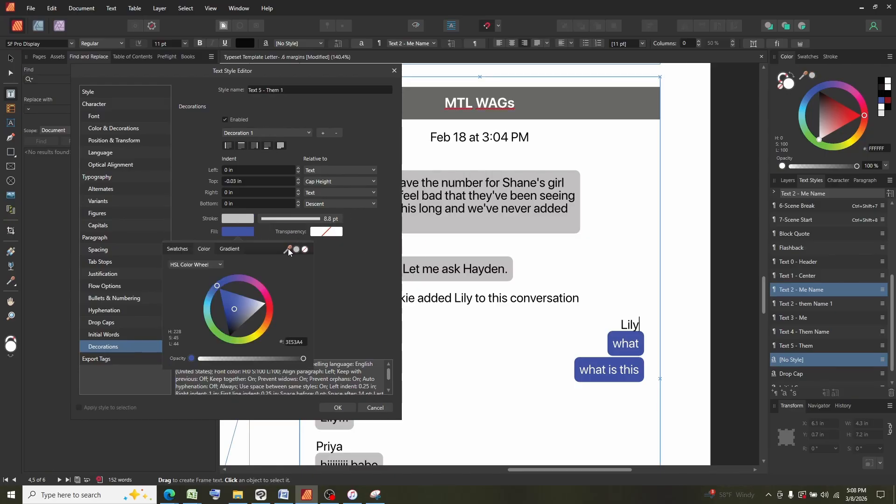
drag(287, 249, 438, 227)
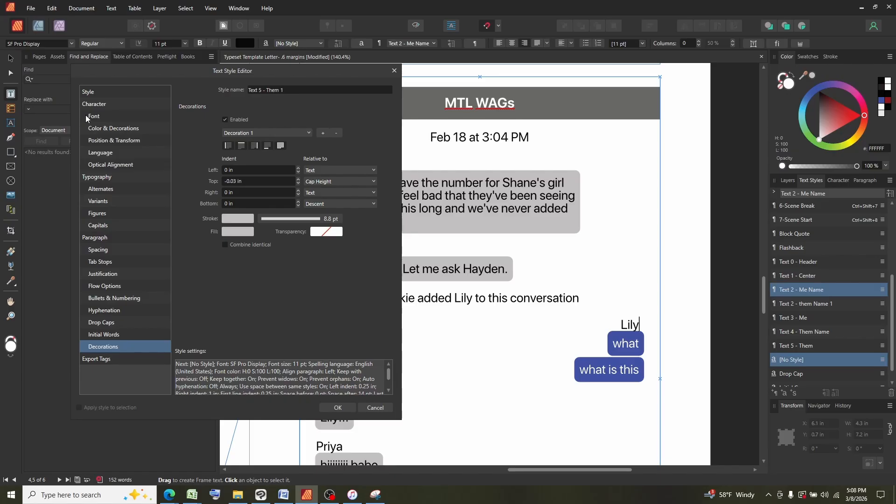
Step: Set the Text 5 - Them 1 style's font color to black 000000 and save the style
click(106, 131)
click(255, 122)
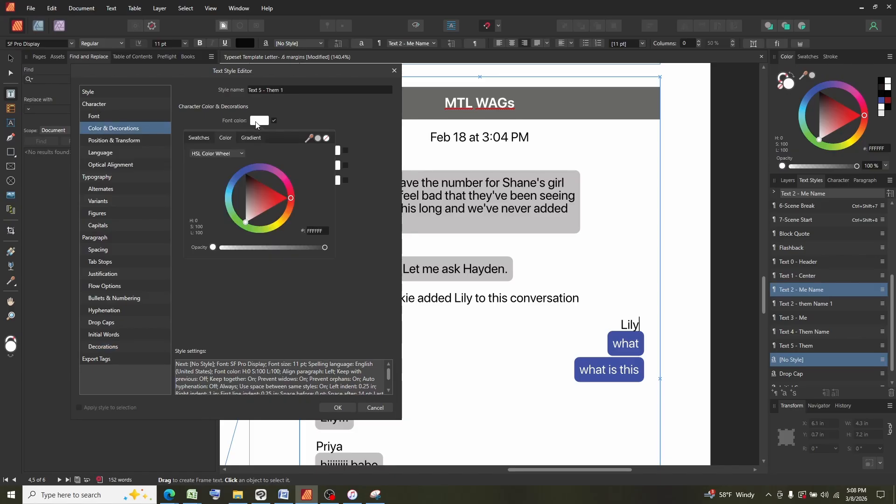
drag(260, 191, 202, 103)
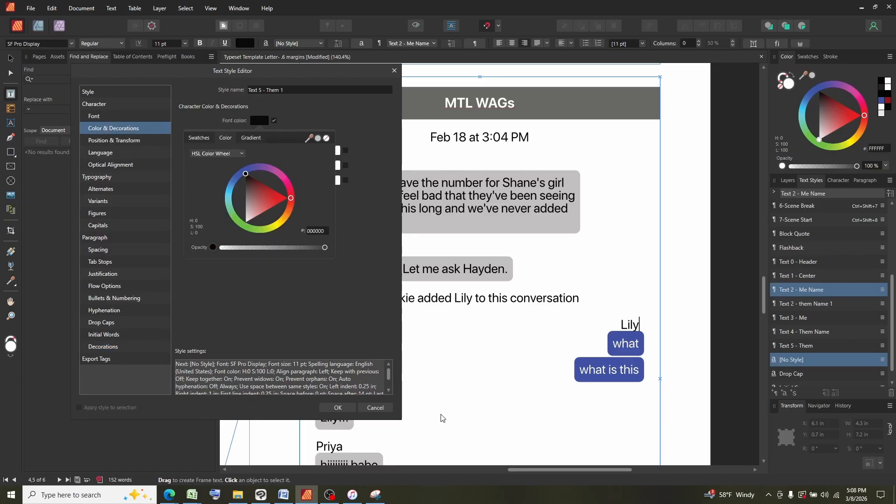
click(290, 312)
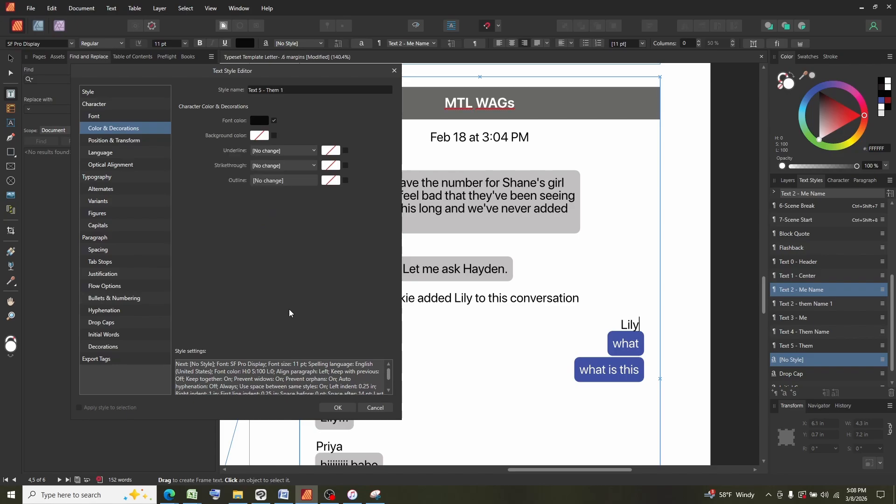
click(338, 408)
Step: Apply the Text 0 - Header style to the MTL WAGs line and check the style's general settings for its shortcut
click(578, 248)
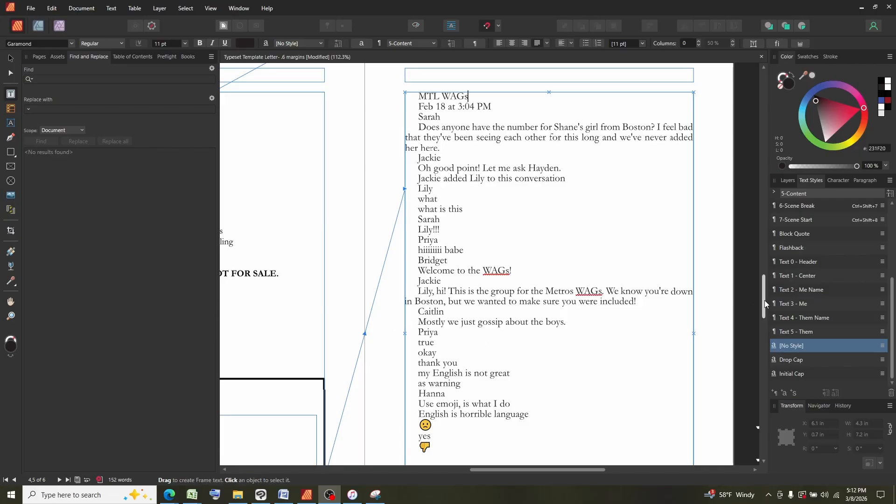
click(814, 265)
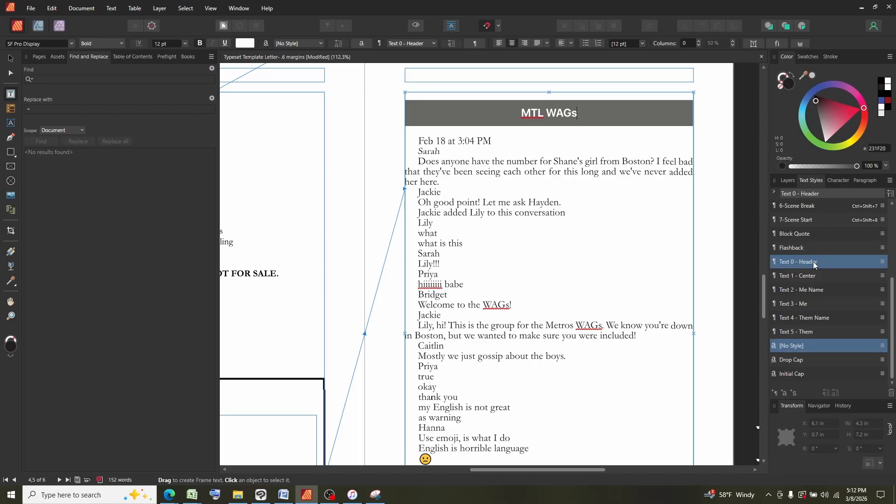
right_click(814, 264)
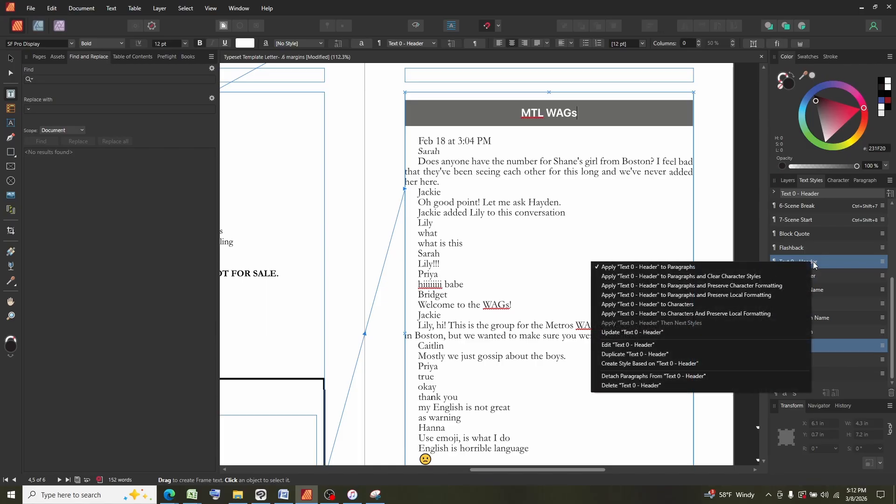
click(641, 348)
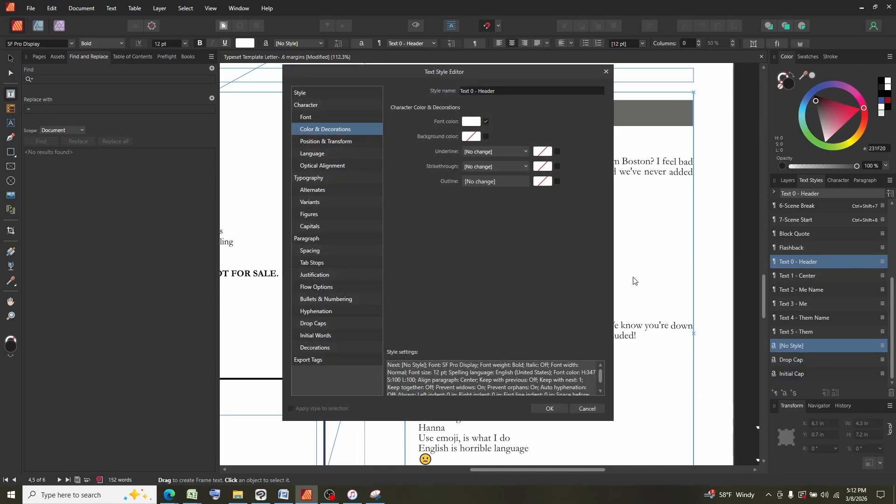
click(319, 95)
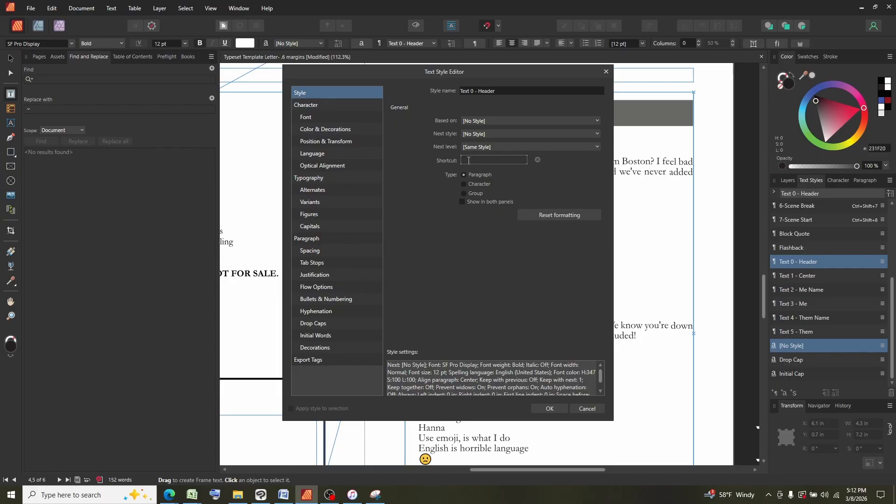
click(609, 75)
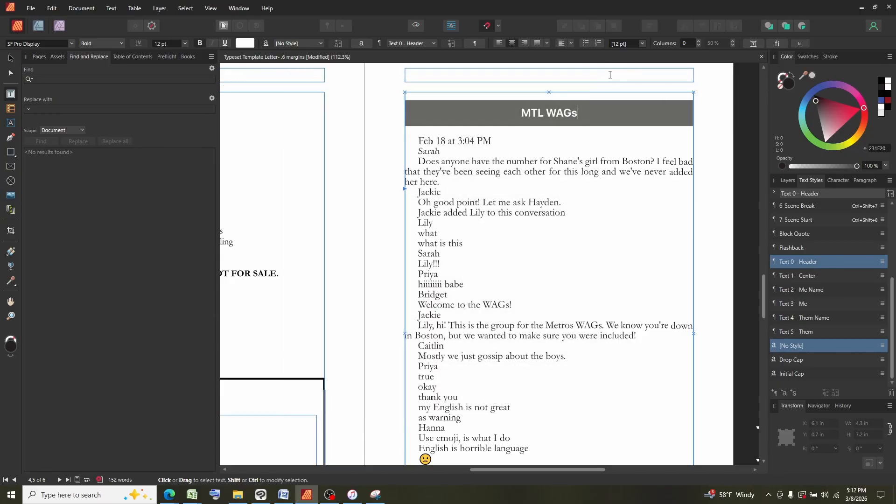
Step: Apply the Text 1 - Center style to the date line "Feb 18 at 3:04 PM" below the chat header
click(812, 276)
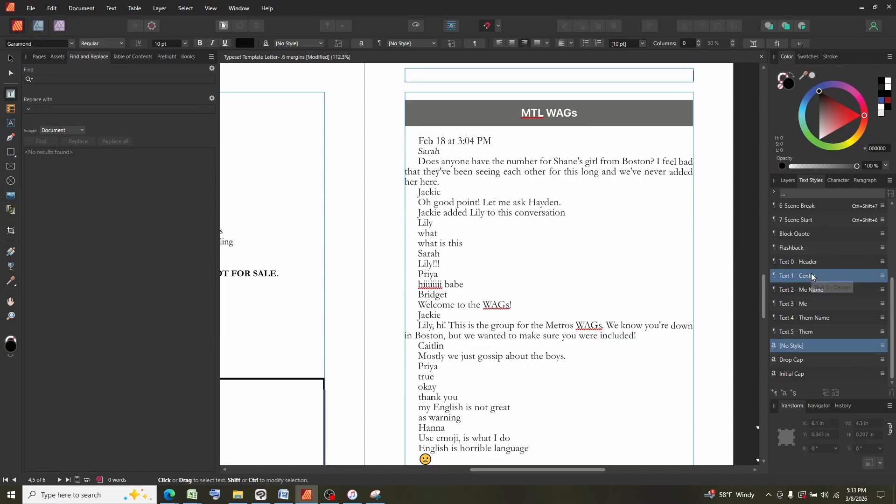
click(550, 74)
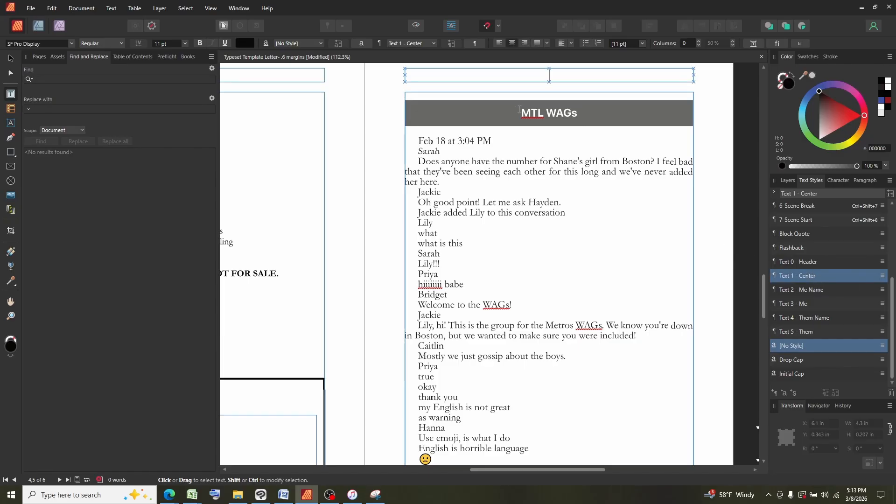
click(490, 141)
click(823, 277)
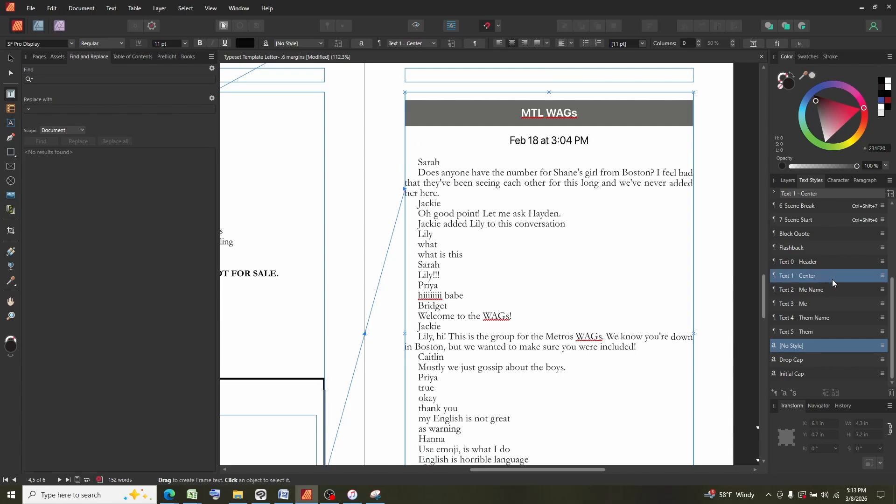
Step: Style the first two senders with Text 4 - Them Name, their messages with Text 5 - Them, and the "added to this conversation" line with Text 1 - Center
key(Down)
click(819, 318)
key(Down)
click(815, 333)
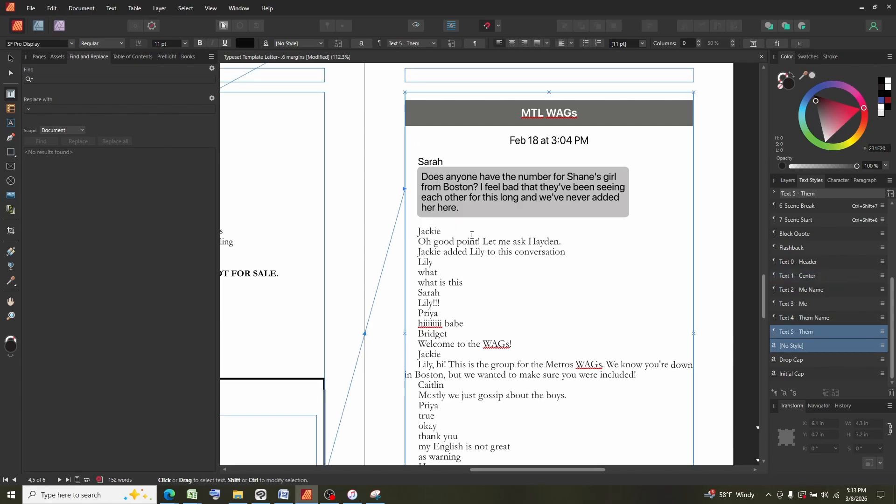
key(Down)
click(816, 317)
key(Down)
click(813, 332)
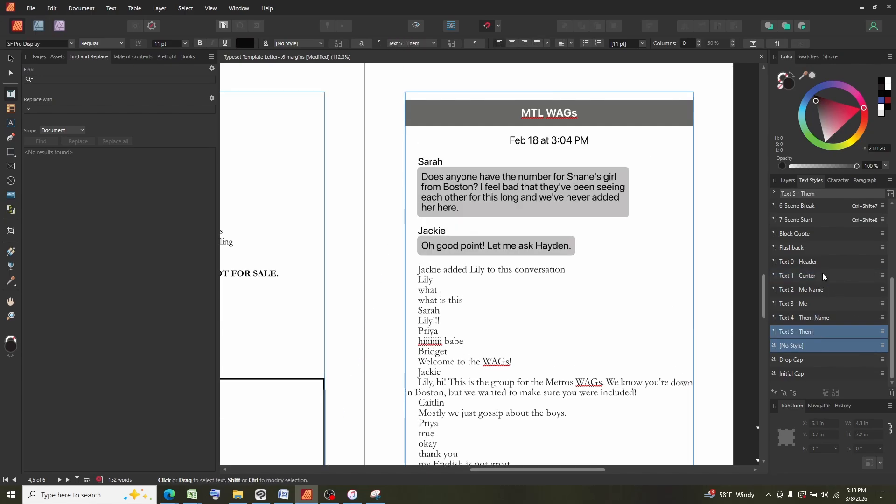
key(Down)
click(820, 278)
Step: Delete the narrator's name line and apply Text 3 - Me to the messages "what" and "what is this"
double_click(426, 290)
key(BackSpace)
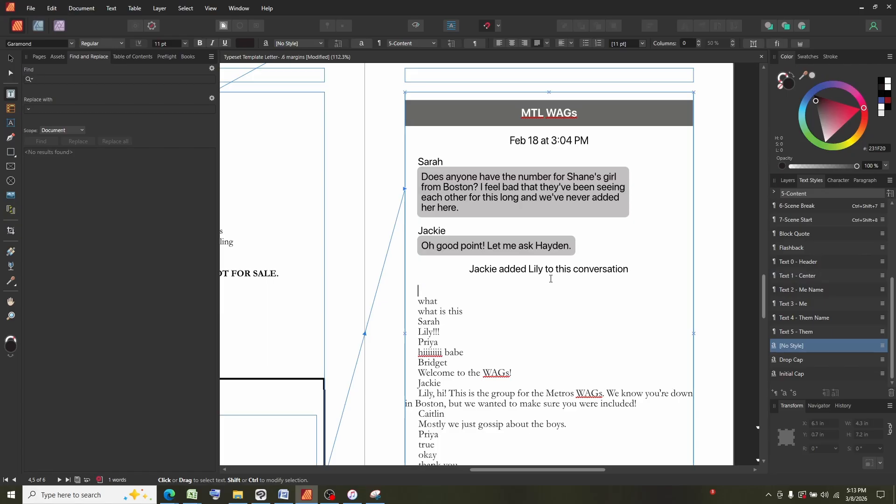
key(Delete)
key(shift+Down)
click(811, 305)
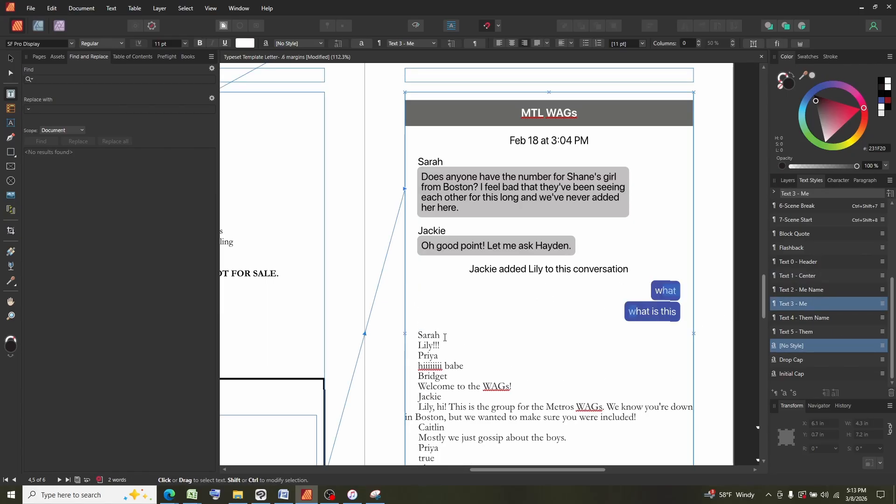
Step: Apply Text 4 - Them Name and Text 5 - Them to the two sender-and-message pairs following "what is this"
click(445, 338)
click(815, 319)
key(Down)
click(811, 327)
key(Down)
click(811, 321)
key(Down)
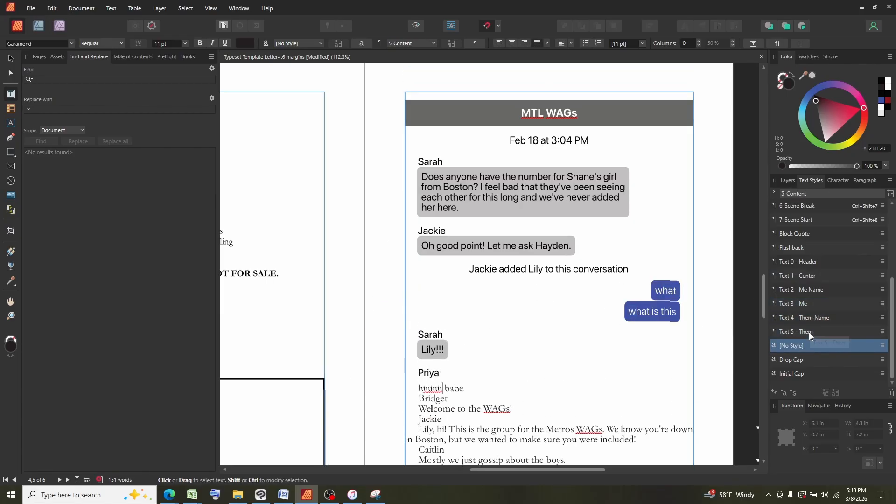
click(809, 332)
key(Down)
Step: Apply Text 4 - Them Name and Text 5 - Them to the "Welcome to the WAGs!" and Metros WAGs introduction messages and their senders
click(813, 319)
key(Down)
click(812, 332)
key(Down)
click(813, 319)
key(Down)
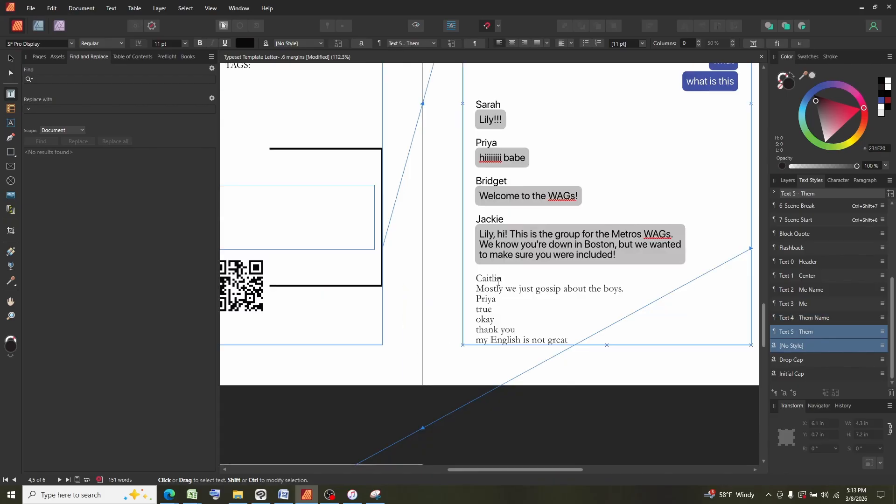
Step: Apply Text 4 - Them Name to the senders of "Mostly we just gossip about the boys." and "true", and Text 5 - Them to those messages
click(813, 320)
key(Down)
click(812, 332)
key(Down)
click(813, 320)
key(Down)
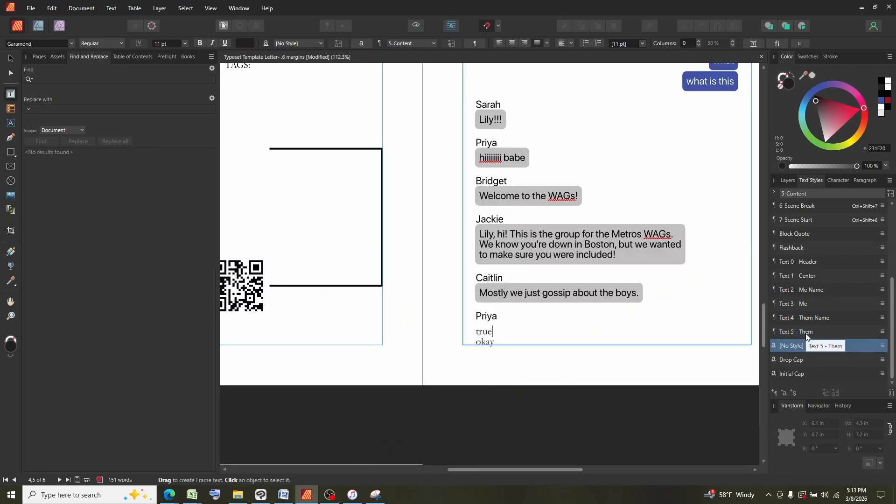
click(806, 334)
Step: Apply Text 3 - Me to the four messages from "okay" to "as warning" on the following page
scroll(698, 206, down, 3)
scroll(406, 374, up, 2)
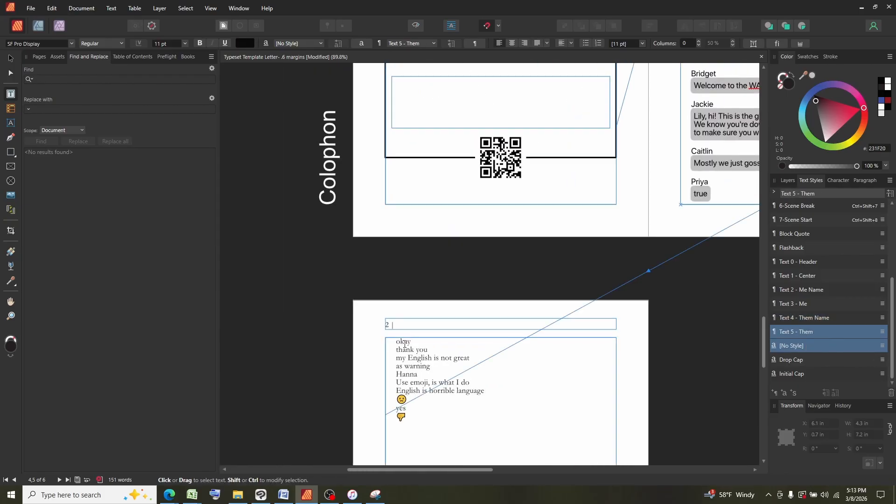
drag(404, 343, 404, 367)
click(831, 303)
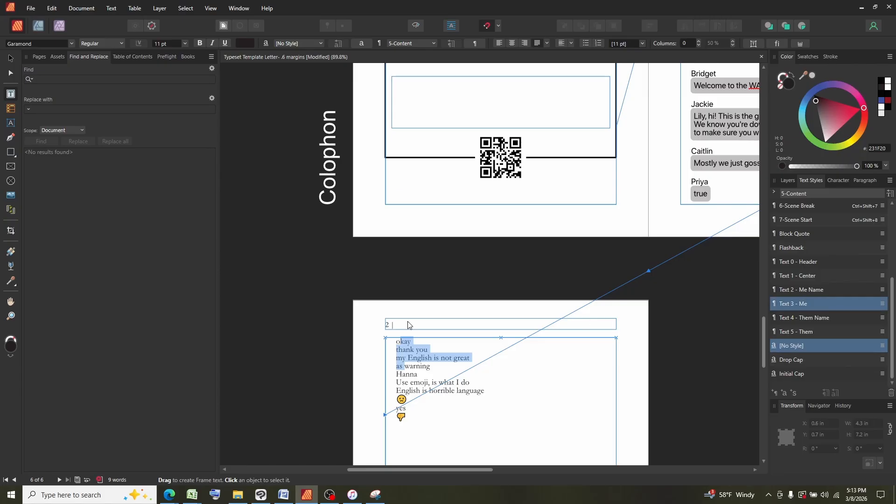
Step: Style the last sender's name with Text 4 - Them Name, their messages with Text 5 - Them, and the closing "yes" and emoji replies with Text 3 - Me
key(Down)
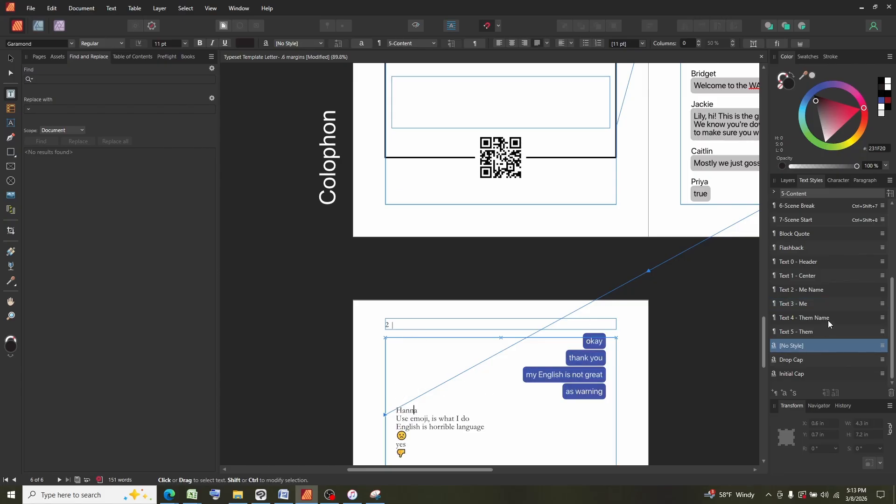
click(828, 320)
key(Down)
click(815, 332)
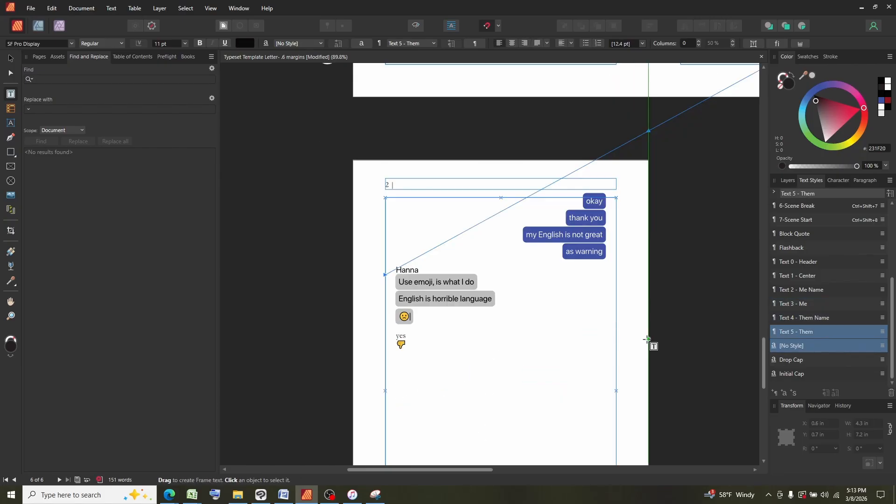
drag(400, 336, 408, 347)
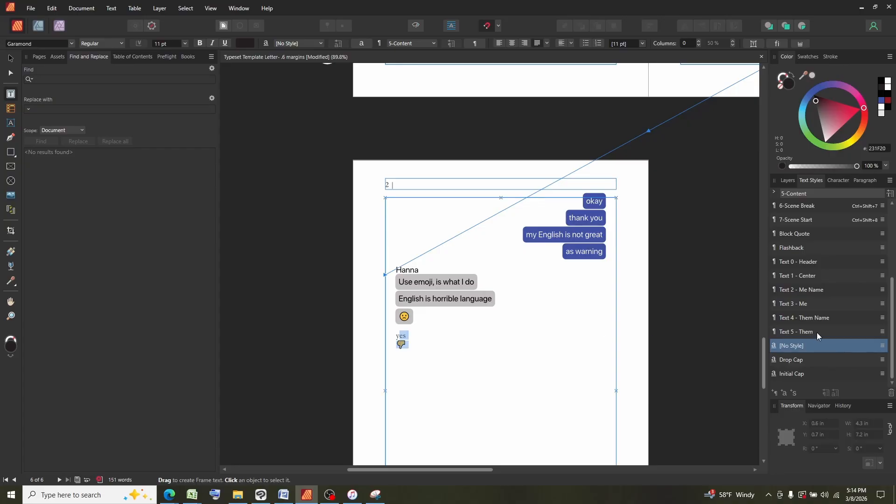
click(805, 304)
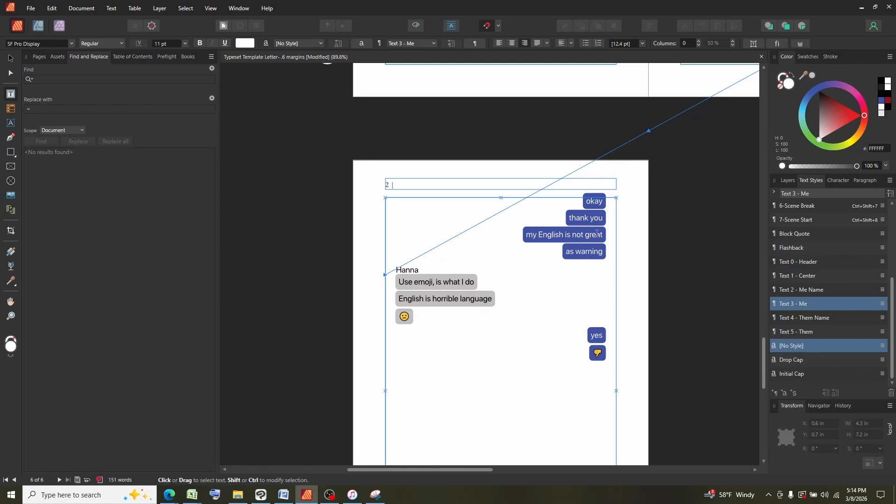
Step: On Master A, shrink both body text frames vertically about their centers to a height of about 6.983 in
click(11, 58)
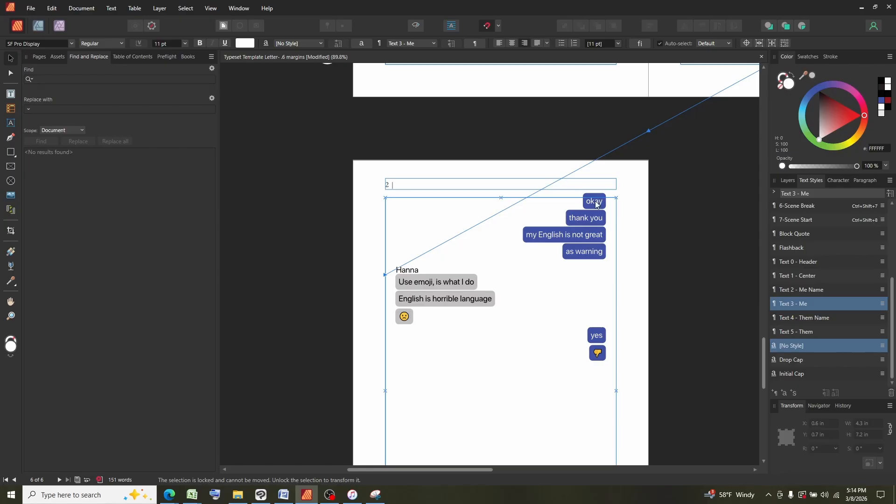
click(41, 57)
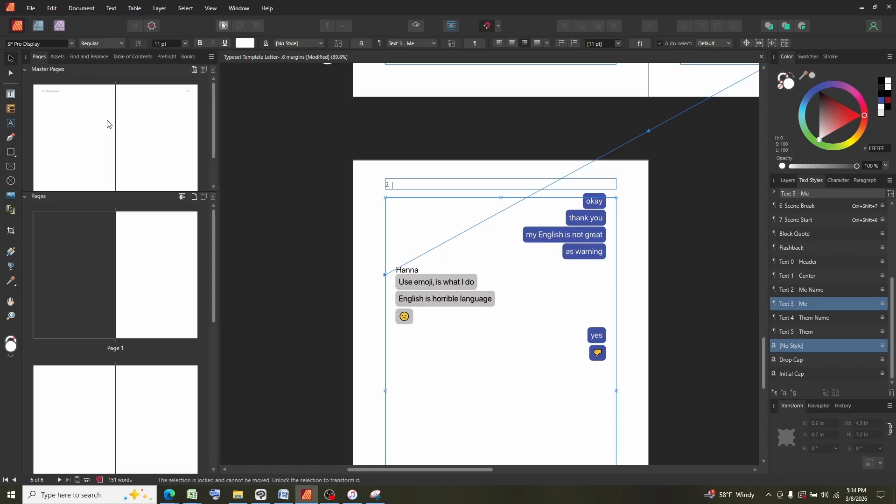
double_click(108, 123)
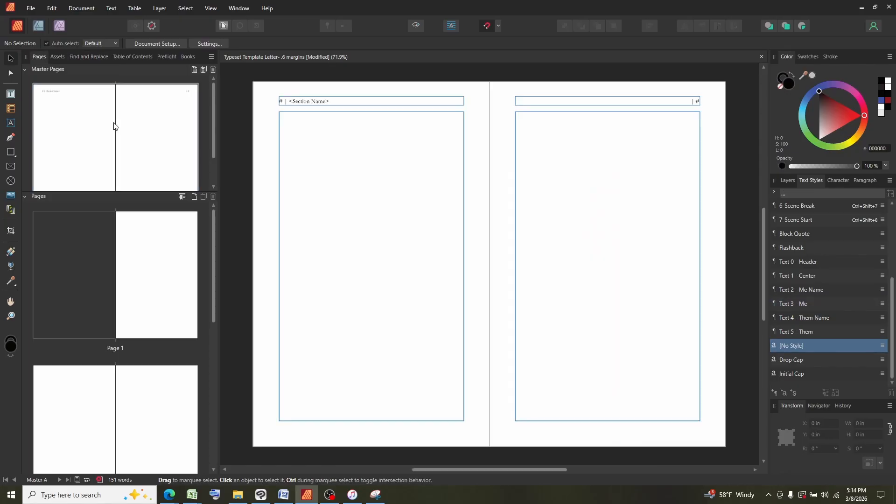
click(589, 192)
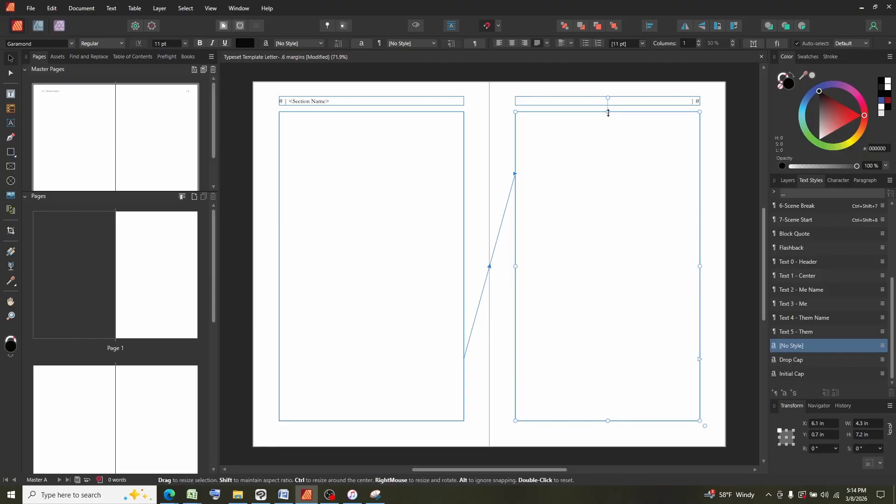
drag(609, 112, 606, 117)
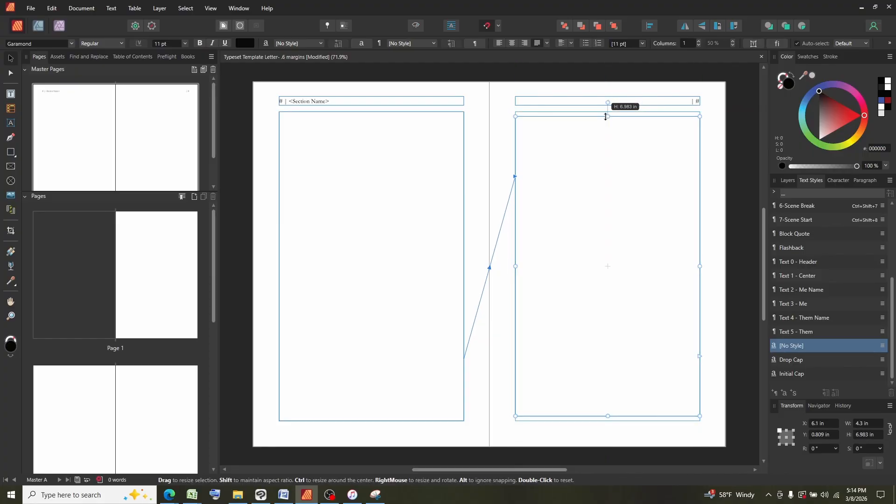
click(386, 158)
drag(371, 112, 521, 117)
Step: Review the chat bubbles on page 6 and the pages 4,5 spread with the resized text frames
scroll(85, 387, down, 12)
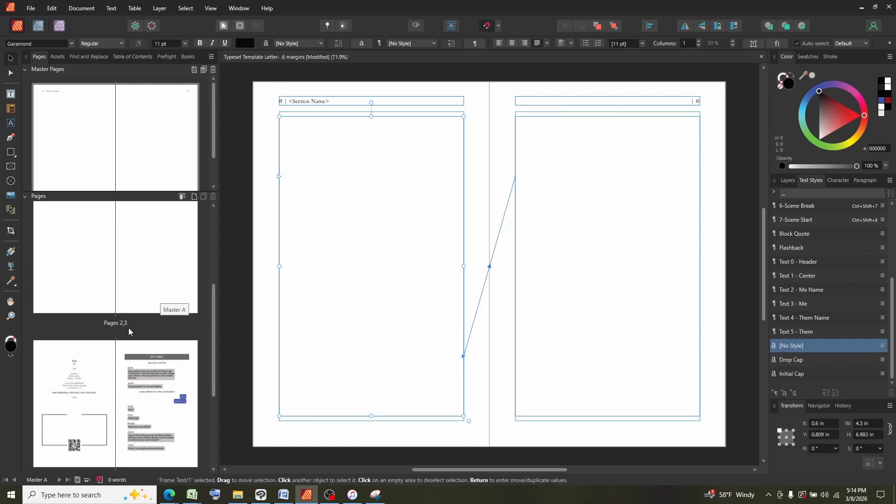
double_click(85, 387)
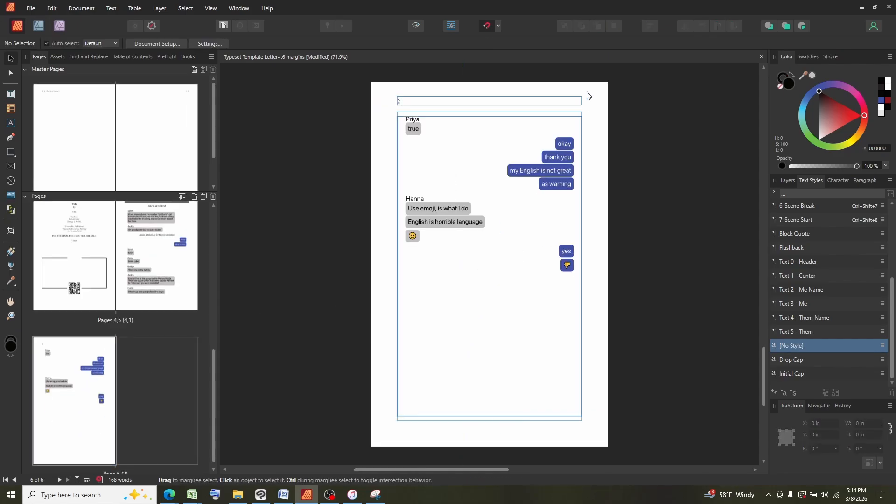
scroll(606, 158, up, 5)
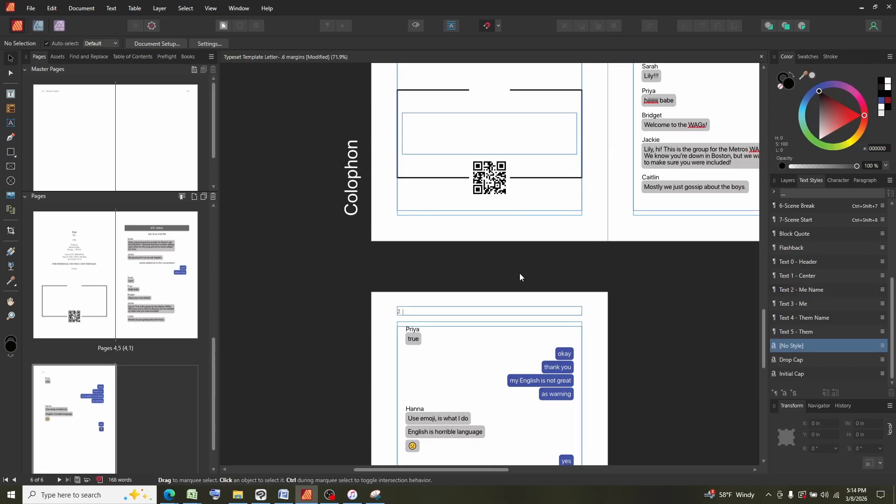
drag(691, 254, 569, 481)
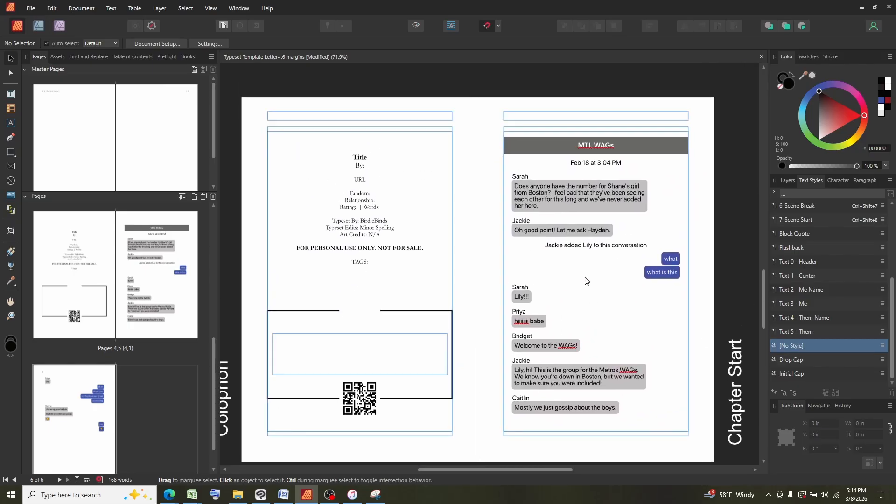
scroll(585, 277, up, 1)
scroll(586, 281, down, 1)
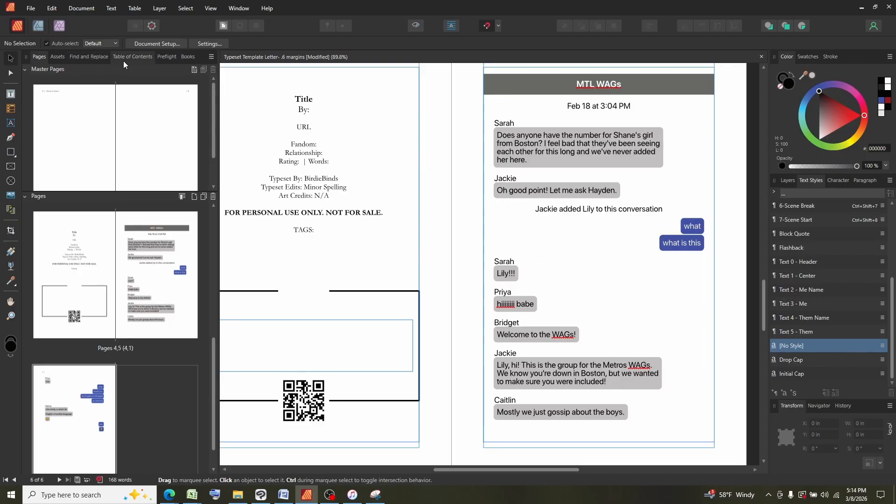
Step: Show Find and Replace and check that it is enabled in the list of available panels
click(99, 57)
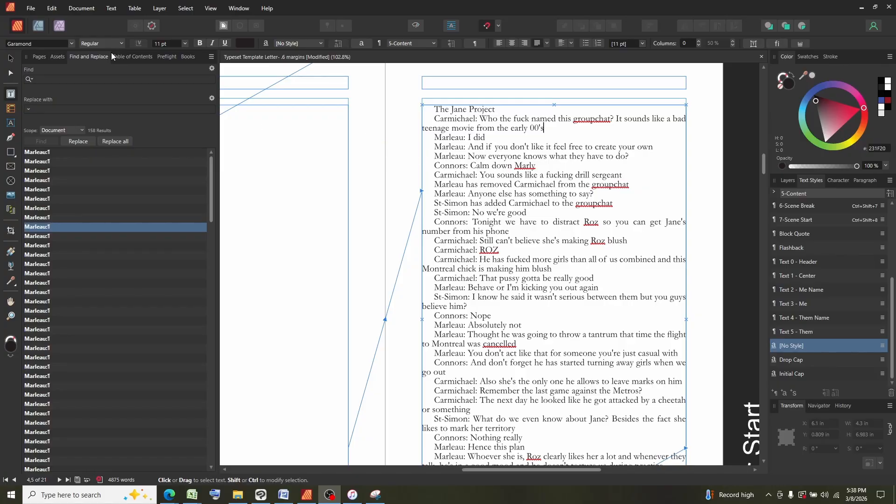
click(240, 10)
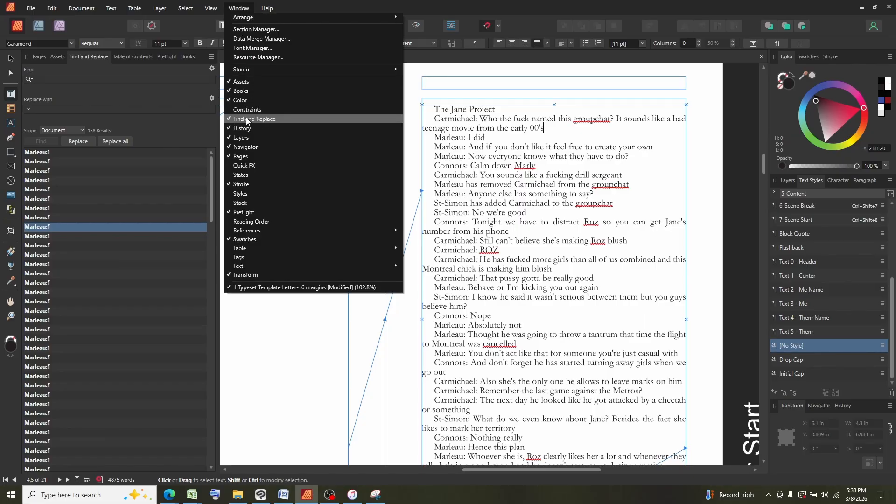
click(80, 71)
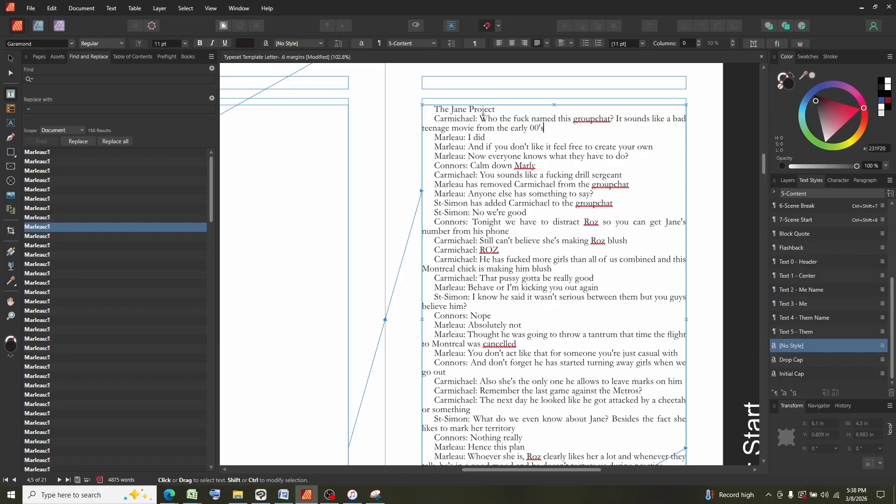
Step: Set the find text to the first message's speaker label with its colon, and the replacement to the same label followed by a Paragraph Break
drag(481, 119, 433, 119)
key(ctrl+c)
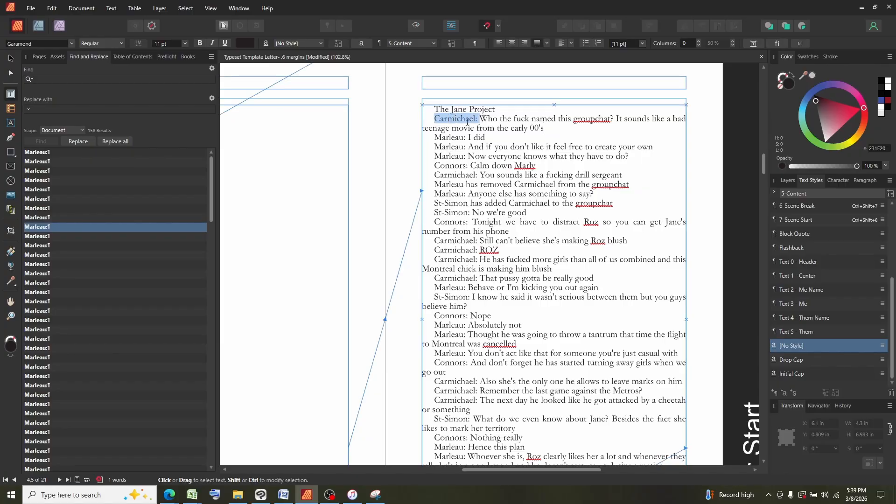
click(63, 80)
key(ctrl+v)
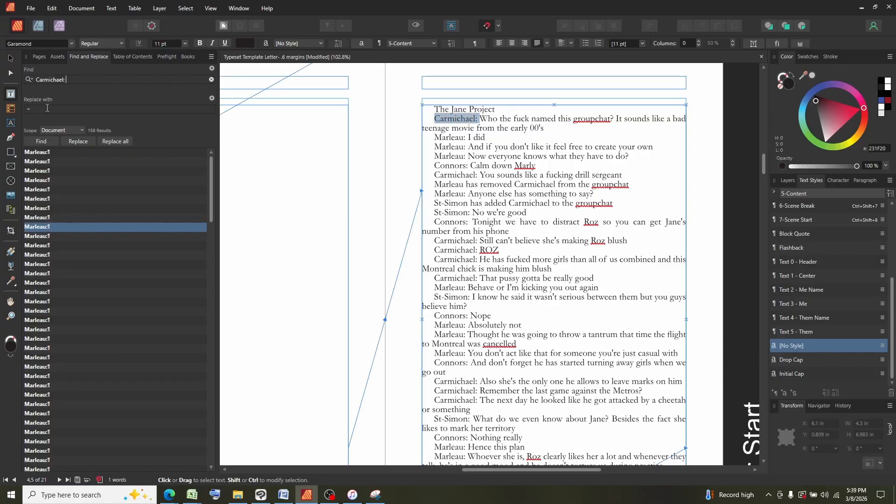
key(ctrl+v)
click(28, 110)
mouse_move(62, 119)
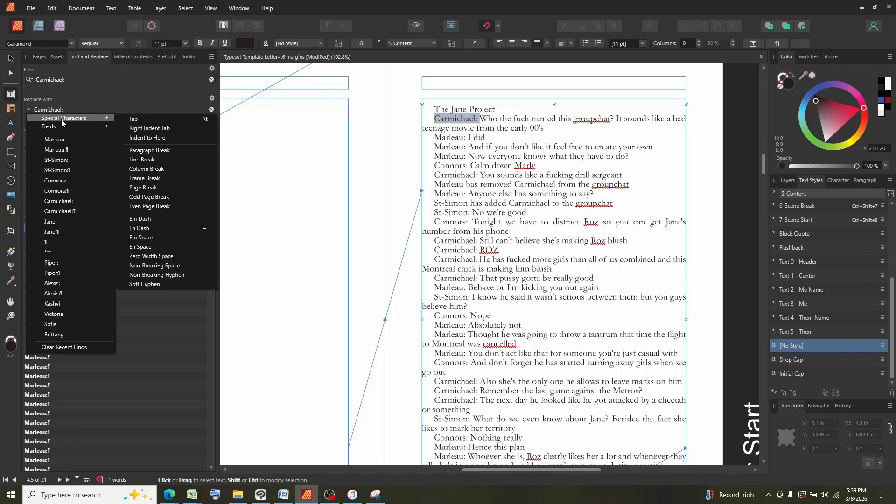
click(169, 149)
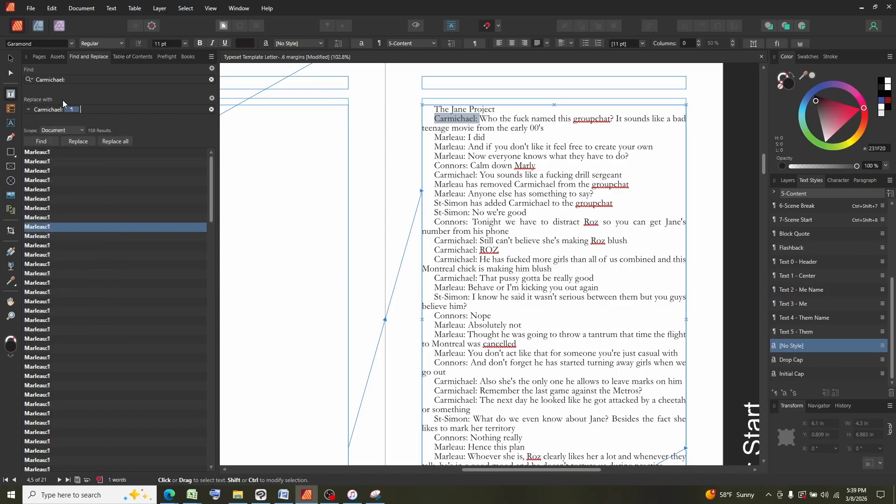
Step: Apply the Text 5 - Them paragraph style to the replacement and replace all matches of the first speaker's label in the document
click(211, 100)
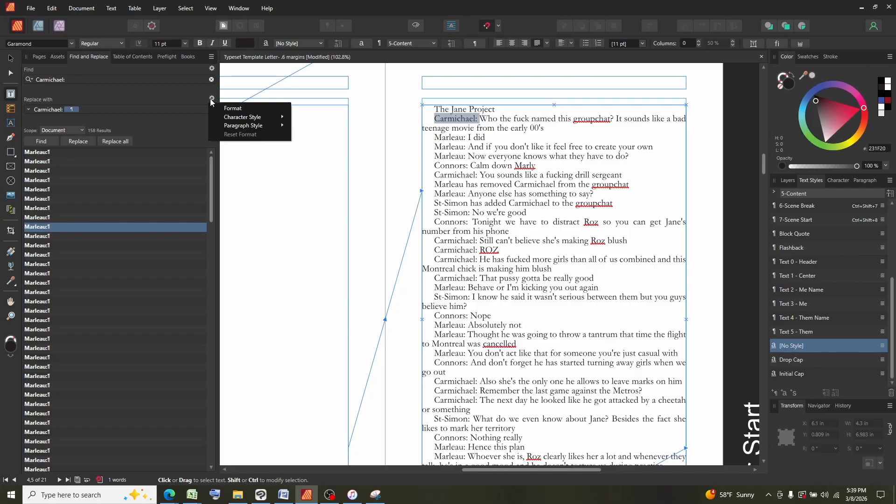
mouse_move(237, 127)
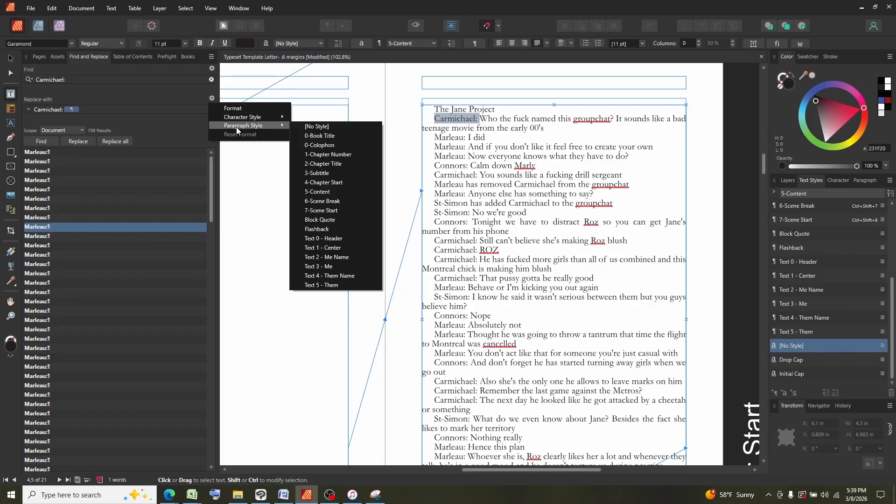
click(331, 289)
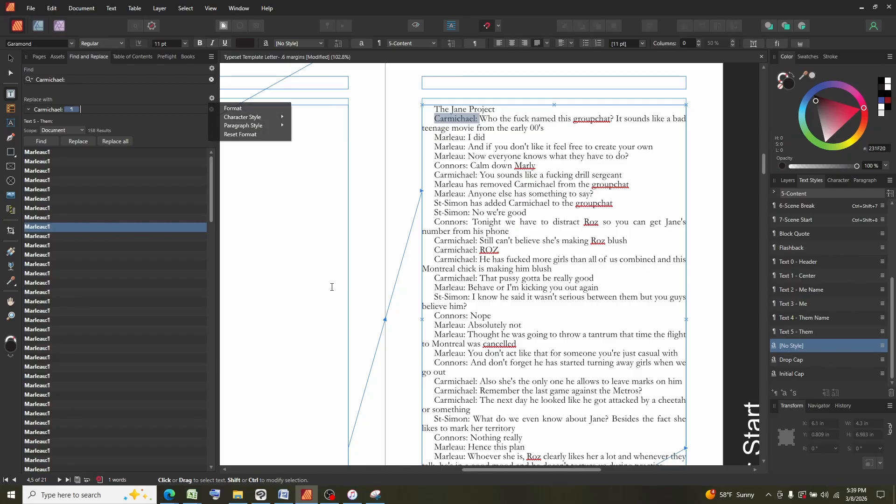
click(37, 141)
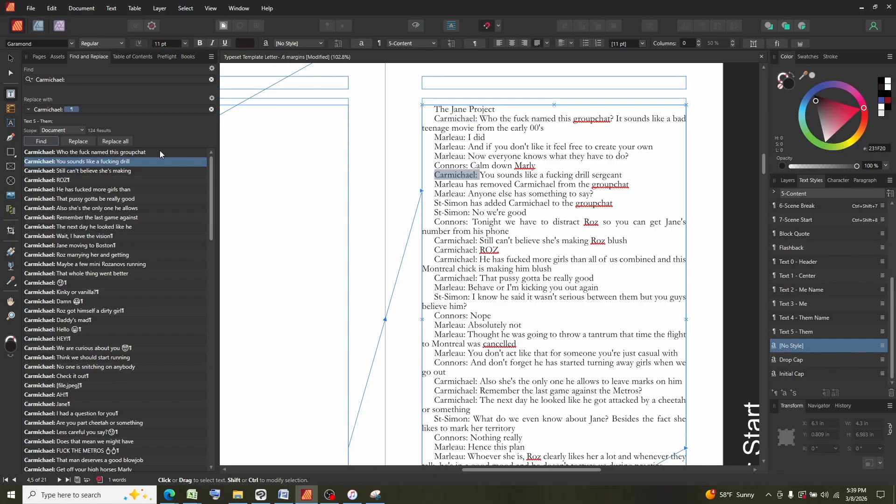
click(116, 141)
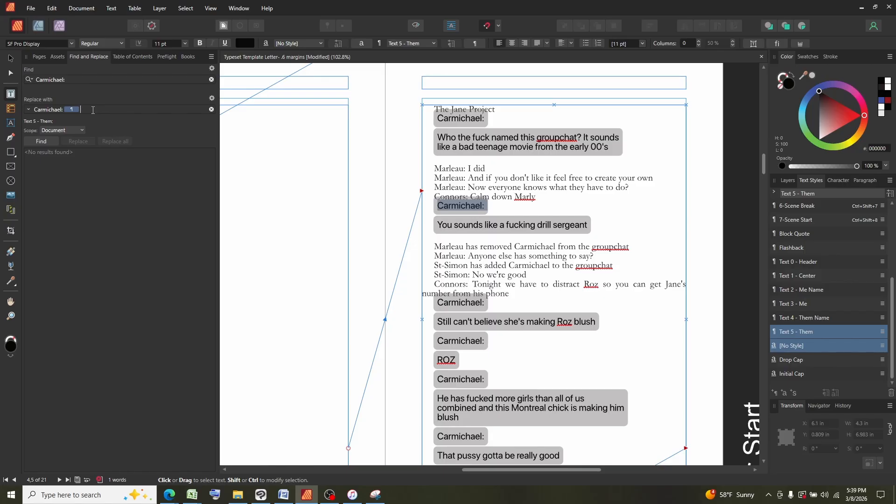
Step: Remove the Paragraph Break from the replacement, set its style to Text 4 - Them Name, and replace all of the first speaker's labels
key(BackSpace)
click(211, 98)
mouse_move(238, 125)
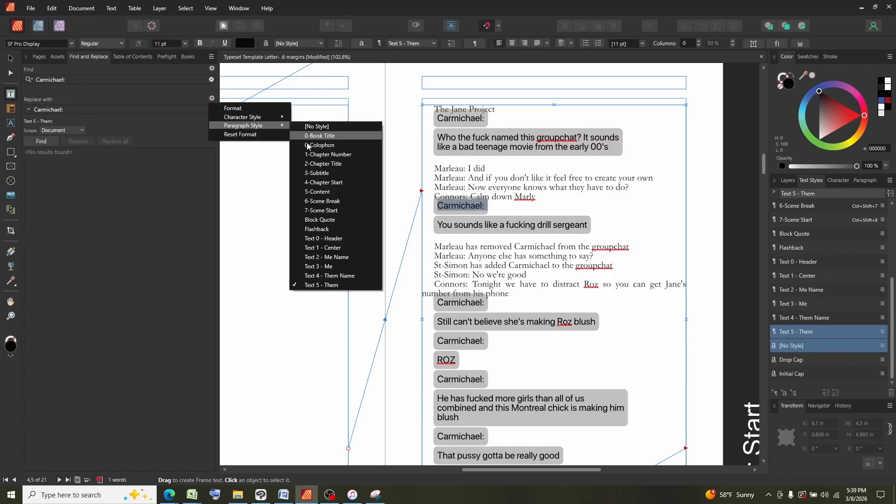
click(338, 278)
click(41, 141)
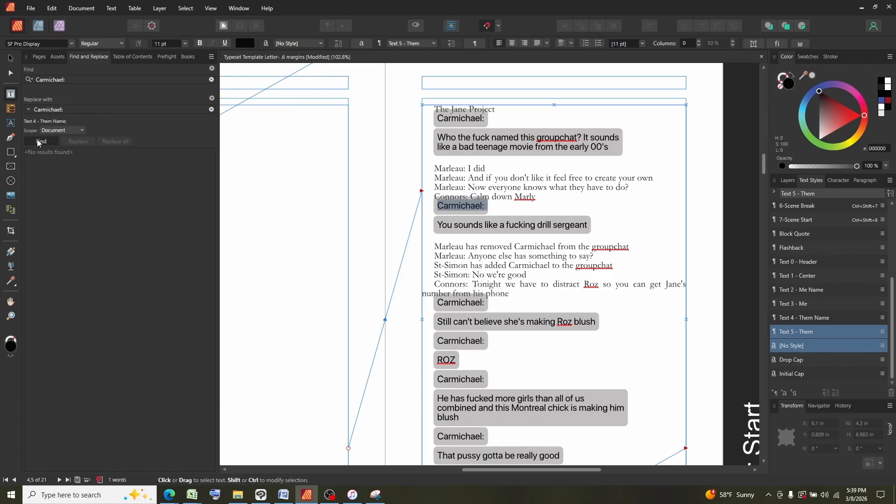
click(115, 141)
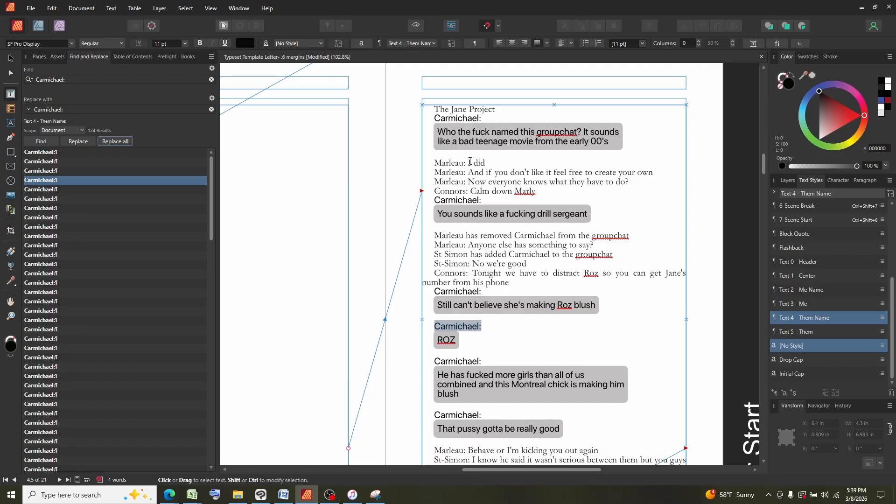
Step: Set the find text to the label of the "I did" message's speaker, and the replacement to the same label followed by a Paragraph Break
drag(470, 161, 435, 162)
key(ctrl+c)
click(153, 110)
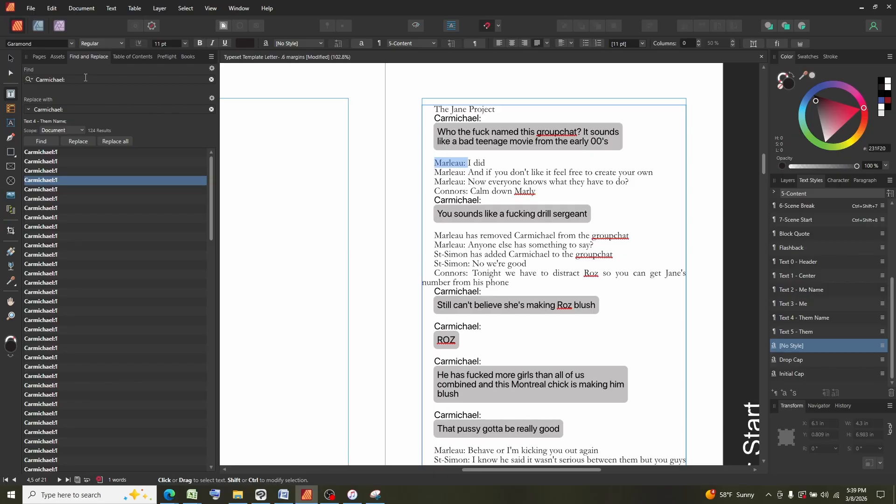
drag(85, 78, 6, 77)
key(ctrl+v)
drag(85, 110, 33, 110)
key(ctrl+v)
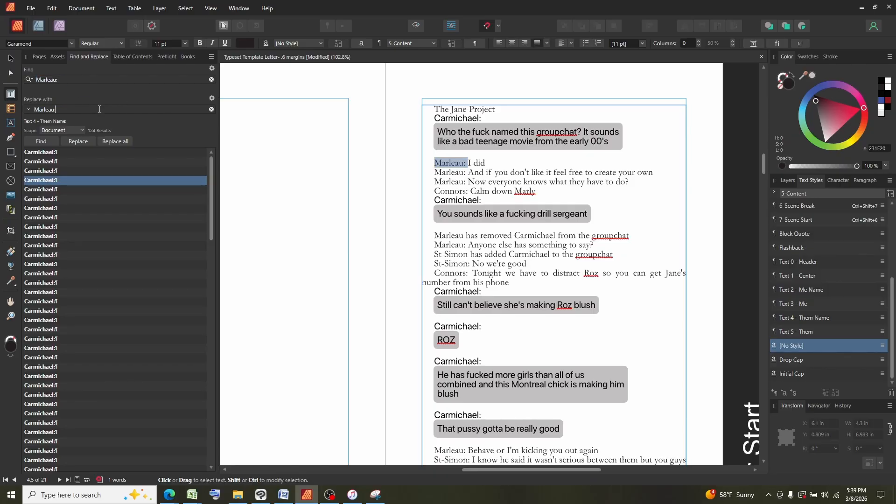
click(28, 109)
mouse_move(75, 118)
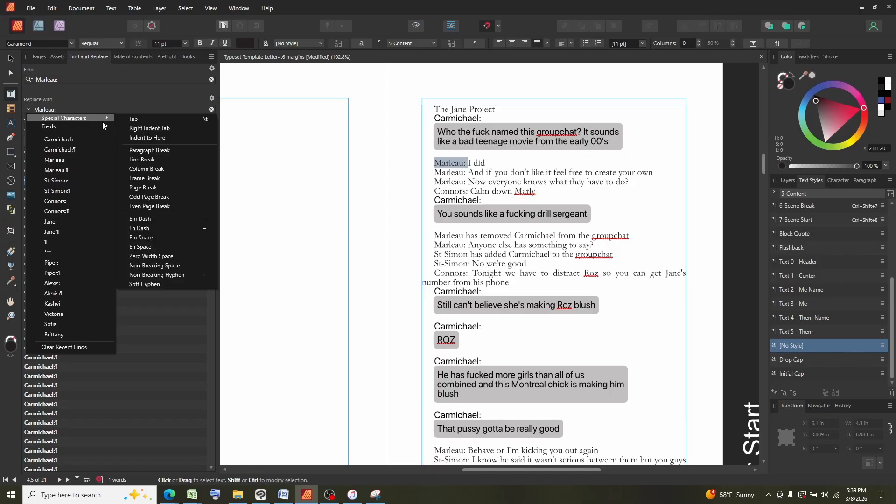
click(156, 150)
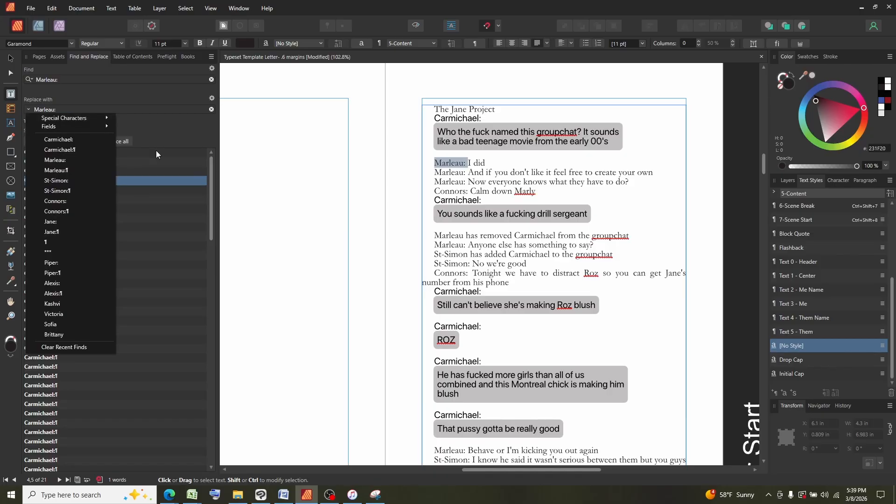
Step: Set the replacement's paragraph style to Text 5 - Them and replace all matches of the second speaker's label
click(212, 98)
mouse_move(228, 127)
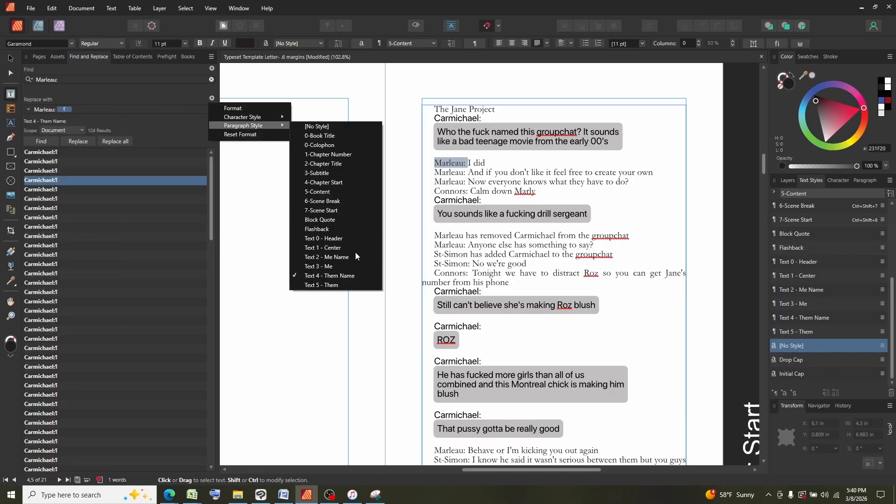
click(320, 285)
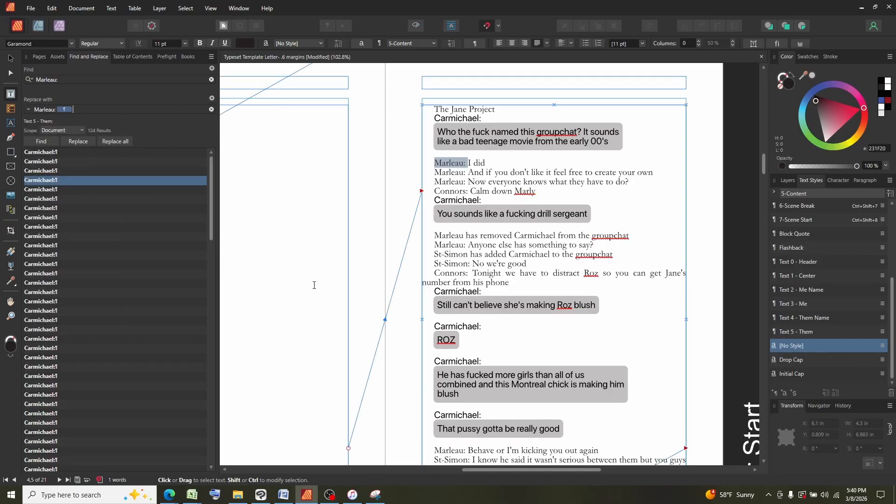
click(38, 144)
click(125, 142)
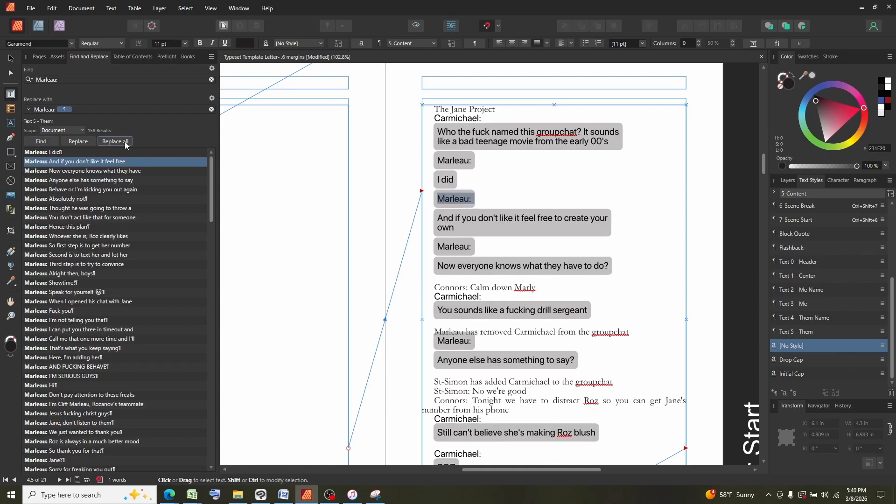
Step: Drop the Paragraph Break from the replacement, style it as Text 4 - Them Name, and replace all of the second speaker's labels
click(85, 80)
click(212, 99)
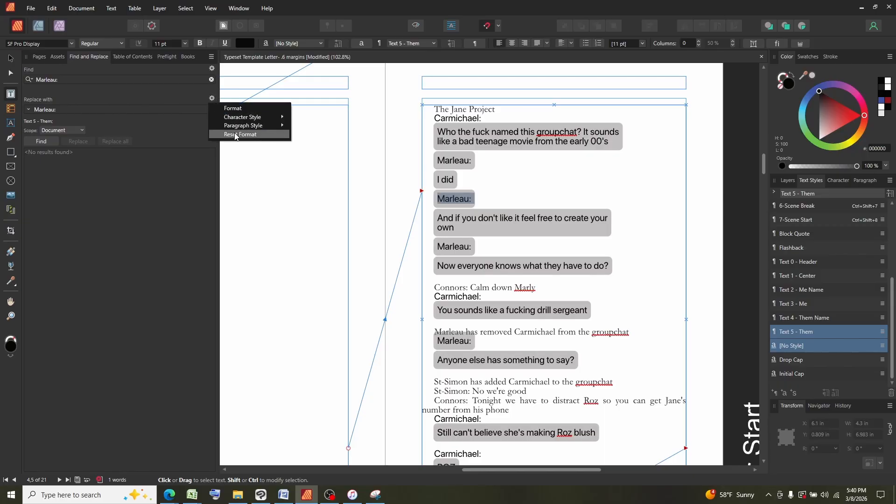
mouse_move(243, 126)
click(330, 276)
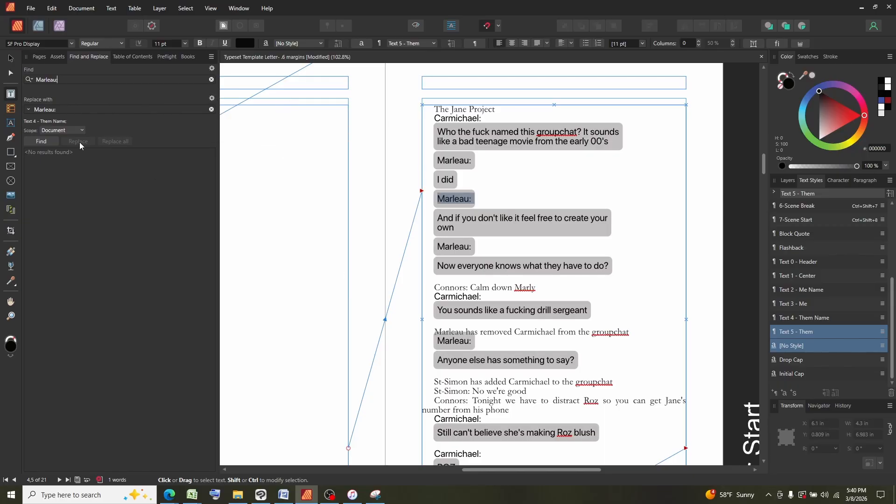
click(41, 142)
click(115, 141)
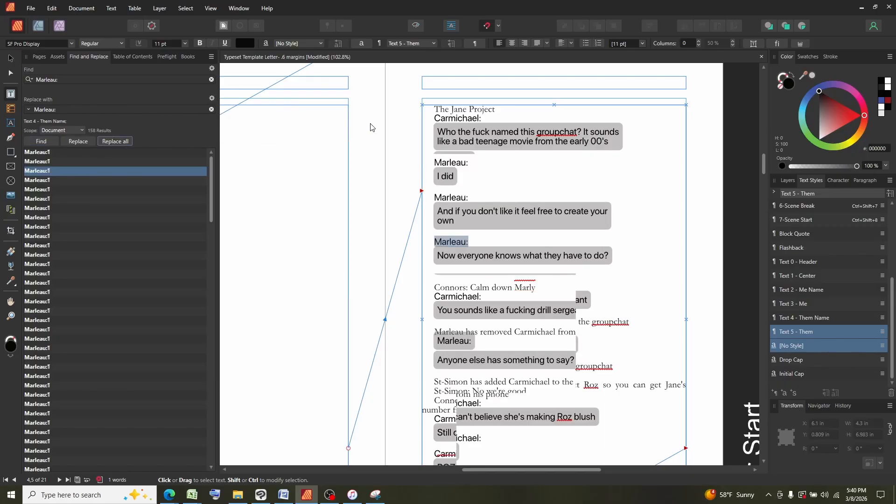
Step: Set the find text to the third speaker's label with its colon, and the replacement to that label followed by a Paragraph Break
drag(472, 279, 434, 279)
triple_click(69, 79)
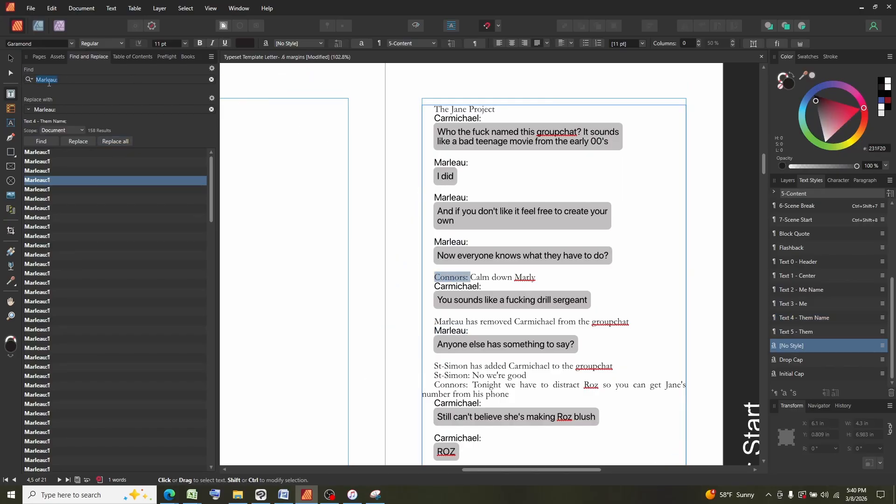
text(Connors:)
key(Tab)
text(Connors:)
click(29, 111)
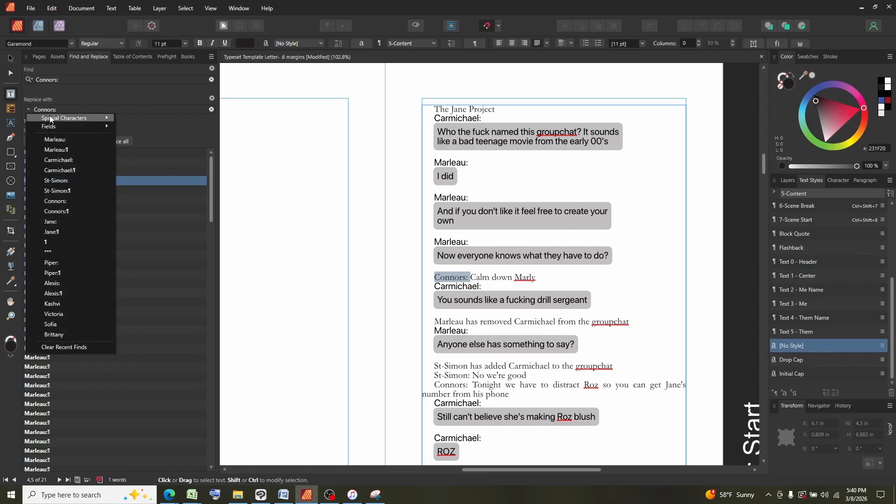
mouse_move(61, 118)
click(150, 150)
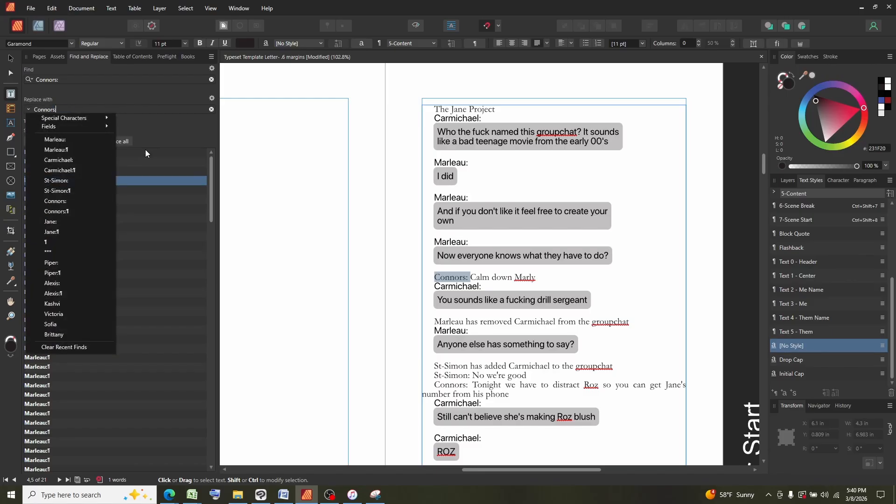
Step: Switch the replacement's paragraph style to Text 5 - Them and replace all matches of the third speaker's label
click(212, 99)
mouse_move(241, 125)
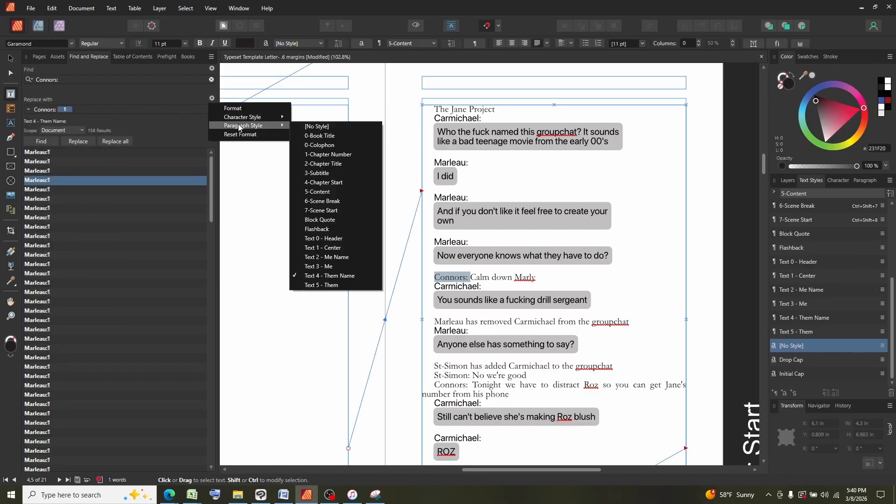
click(323, 285)
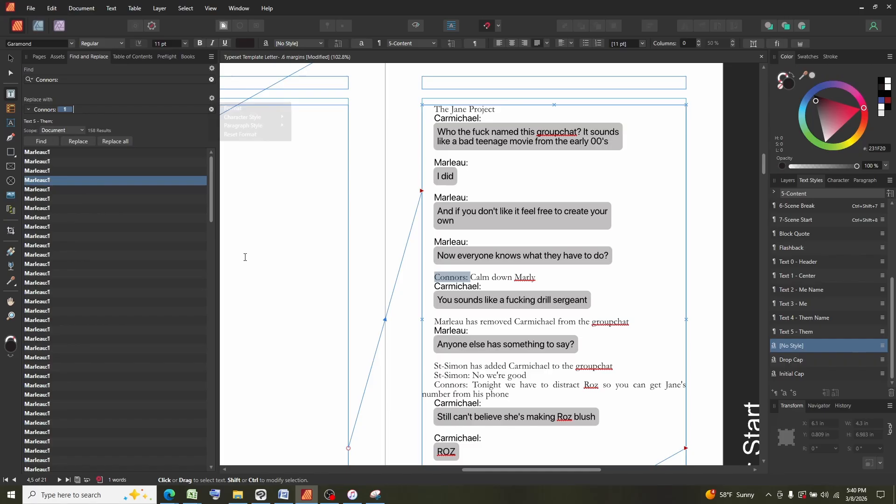
click(41, 141)
click(116, 141)
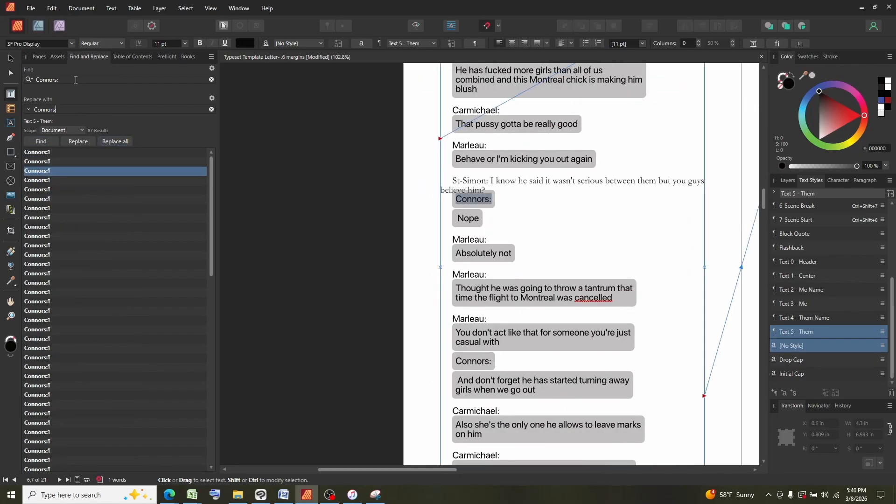
Step: Restyle all of the third speaker's labels as Text 4 - Them Name, using a replacement without the Paragraph Break
click(42, 141)
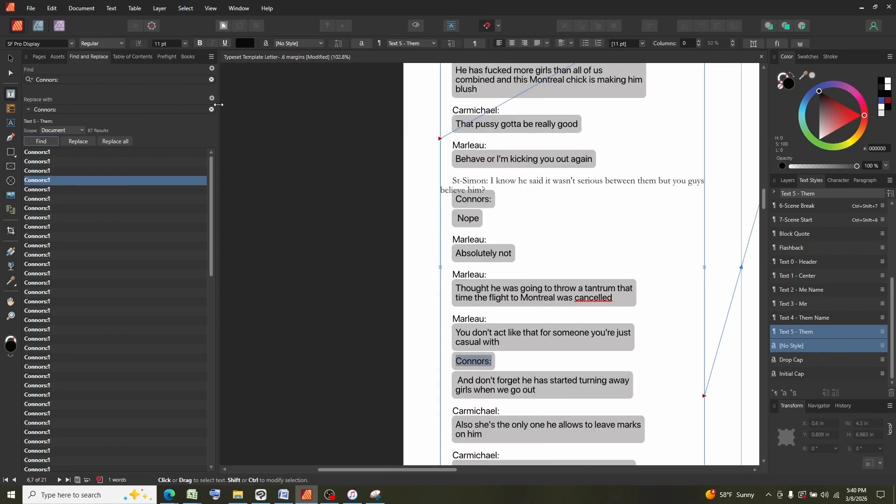
click(212, 98)
mouse_move(236, 125)
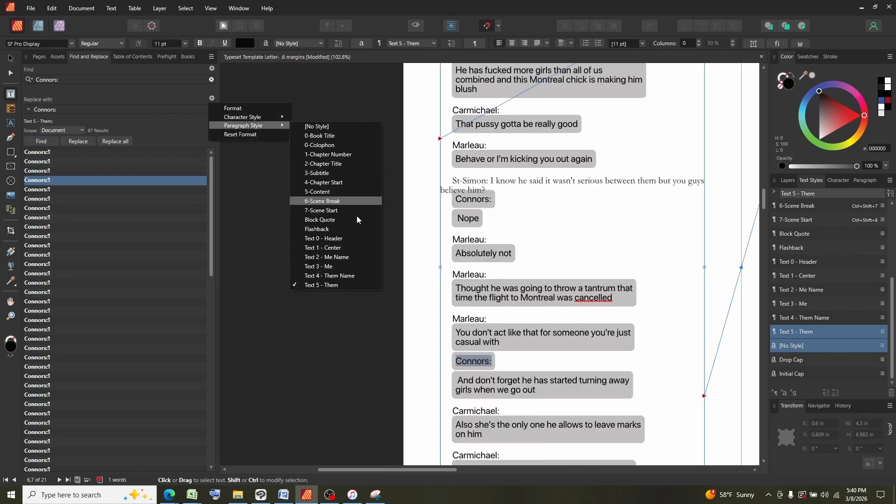
click(340, 276)
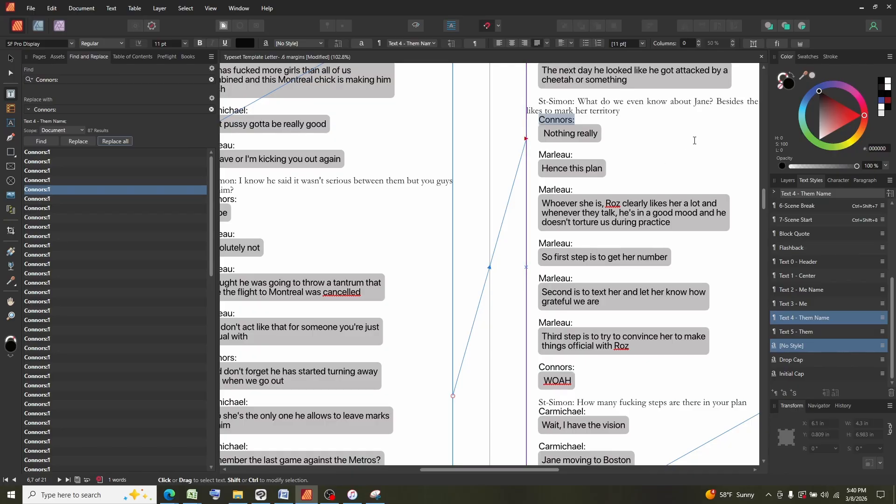
Step: Delete the repeated speaker labels and their empty lines above the "Whoever she is" and "So first step" messages on page 7
scroll(579, 174, down, 1)
click(578, 174)
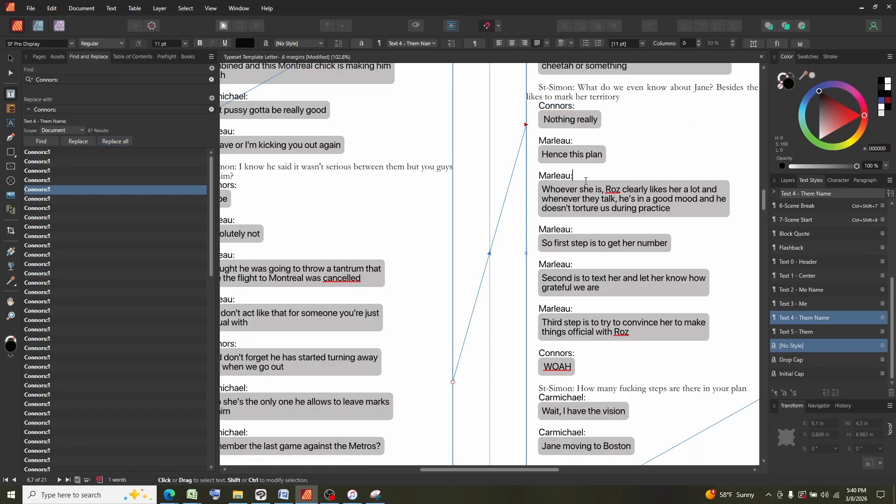
scroll(586, 181, up, 2)
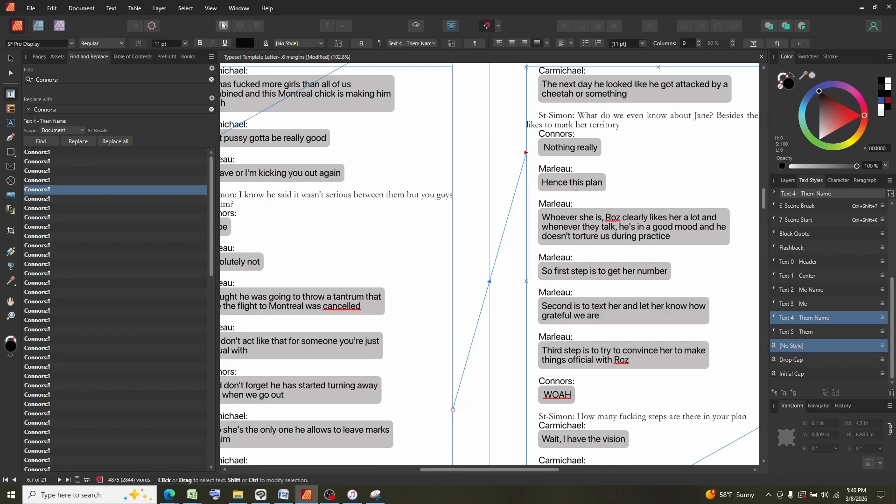
drag(584, 206, 538, 204)
key(BackSpace)
key(Delete)
double_click(549, 242)
key(BackSpace)
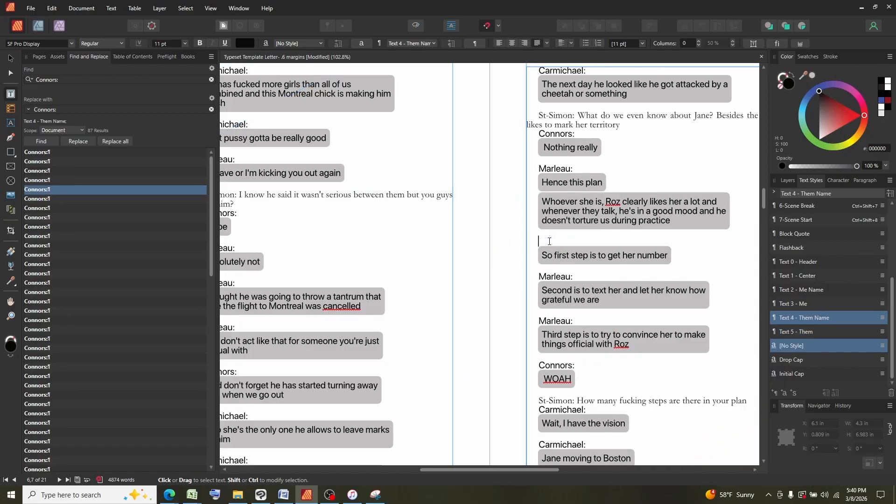
key(Delete)
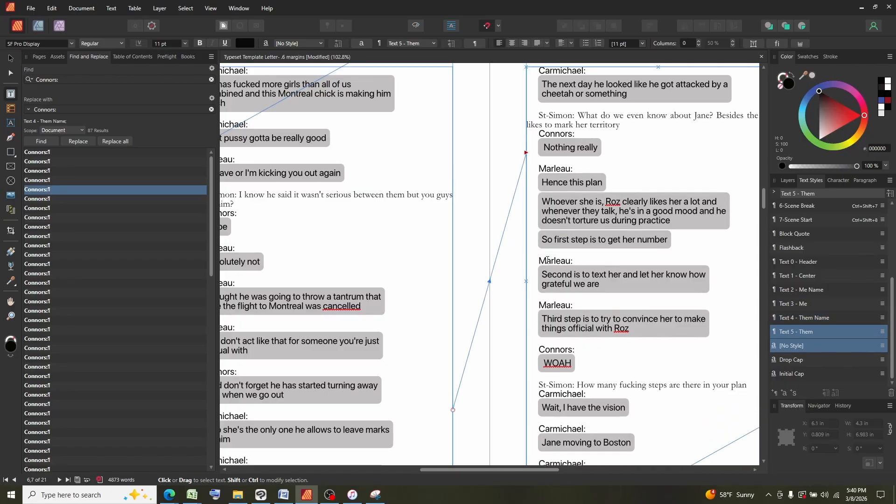
Step: Delete the repeated speaker labels and their empty lines above the "Second is to text her" and "Third step" messages
double_click(547, 260)
key(BackSpace)
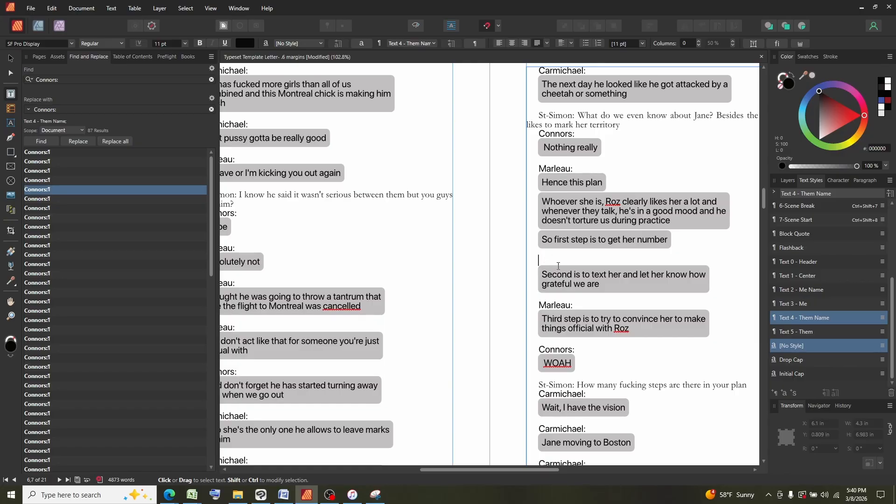
key(Delete)
double_click(540, 289)
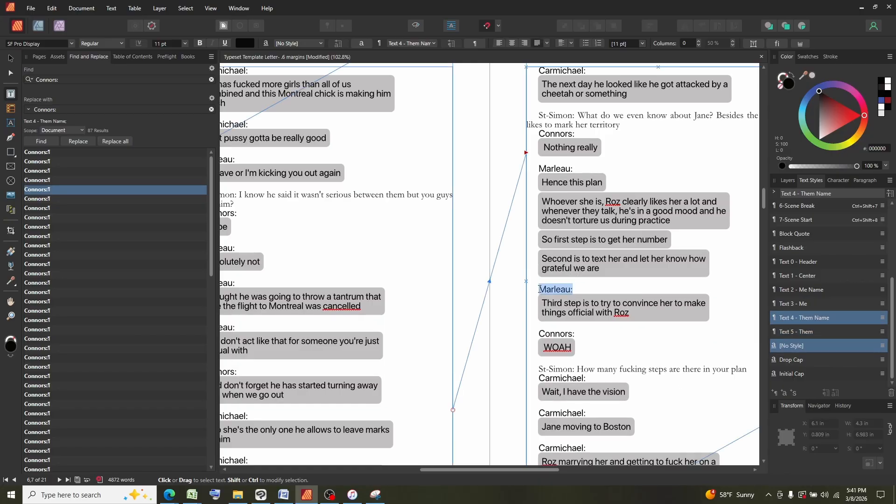
key(BackSpace)
key(Delete)
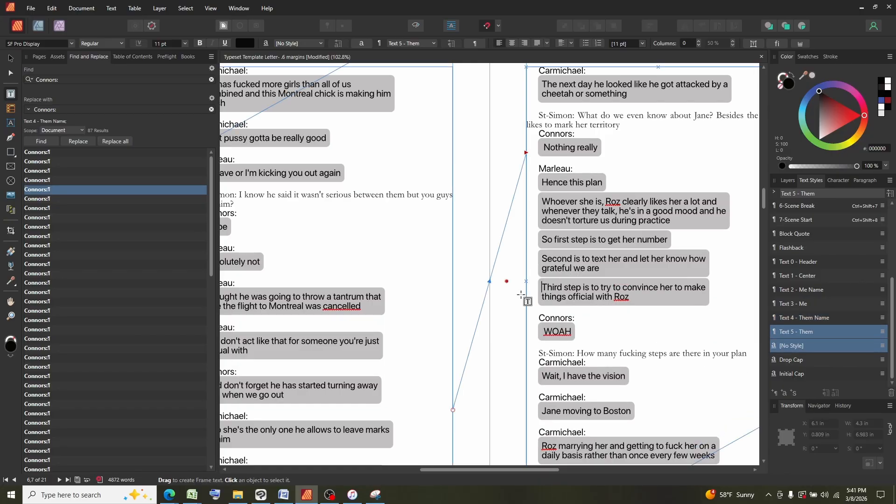
scroll(590, 145, up, 15)
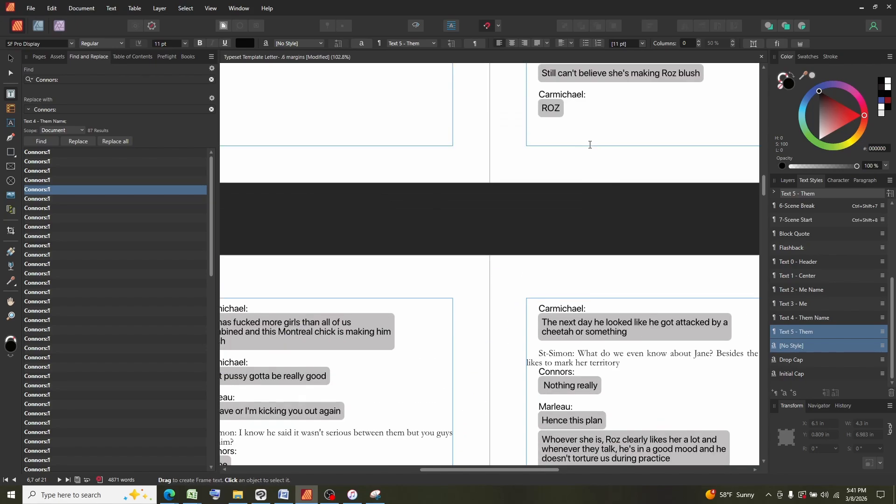
Step: Apply Text 0 - Header to "The Jane Project" and Text 1 - Center to the two notices about removing and adding a groupchat member
scroll(660, 178, up, 1)
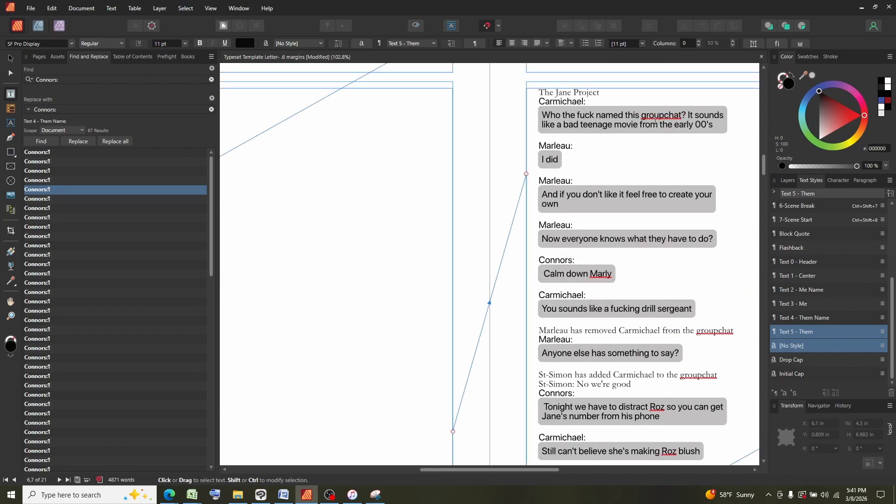
click(616, 94)
click(805, 261)
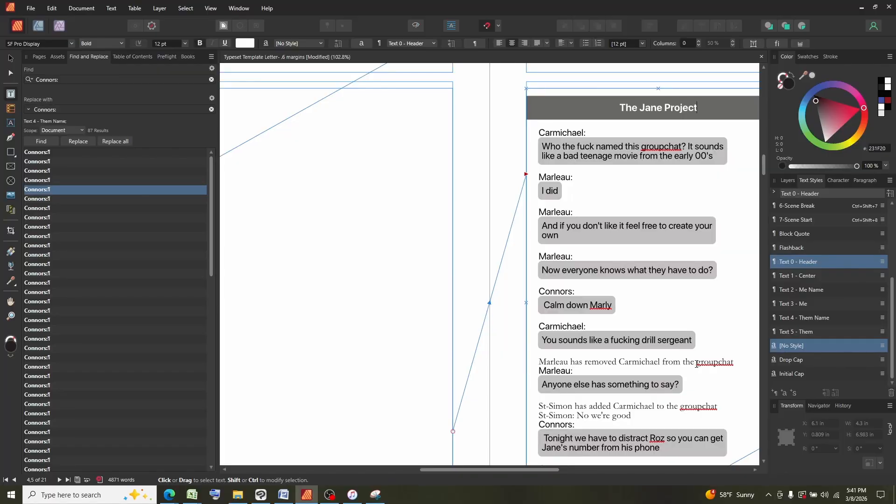
click(802, 275)
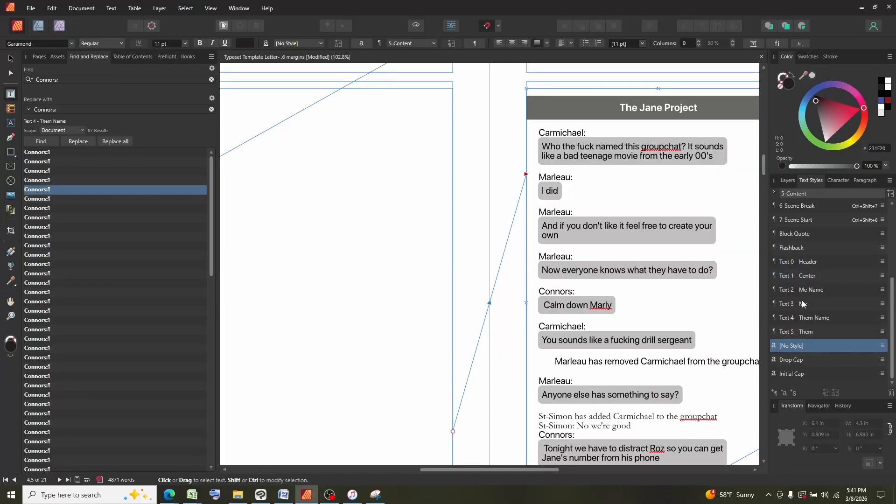
click(813, 276)
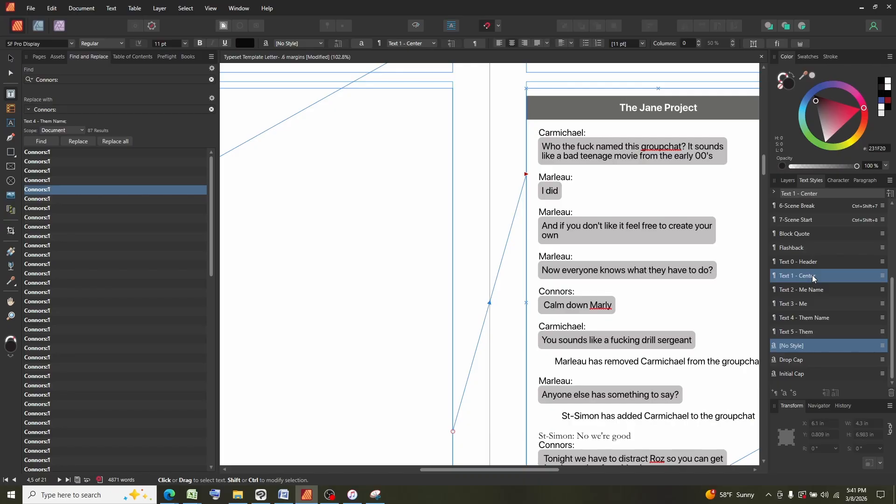
Step: Delete the repeated speaker labels and their empty lines above the "And if you don't like it" and "Now everyone knows" messages
triple_click(538, 212)
key(BackSpace)
key(Delete)
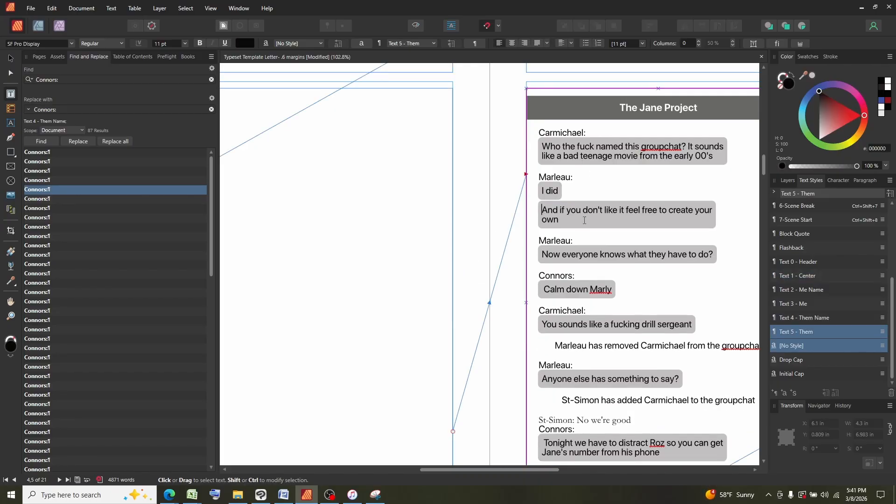
triple_click(540, 241)
key(BackSpace)
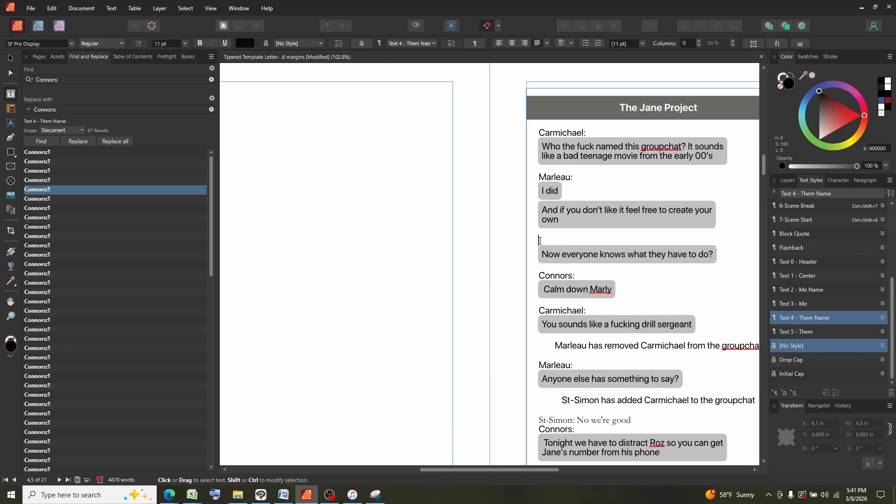
key(Delete)
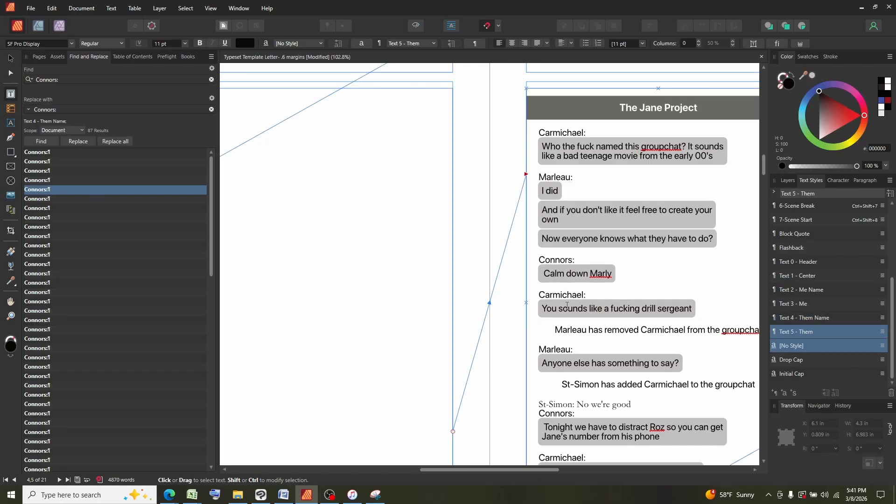
Step: Set the search to the label of the speaker of "No we're good" and the replacement to the same label plus a Paragraph Break
scroll(596, 269, down, 2)
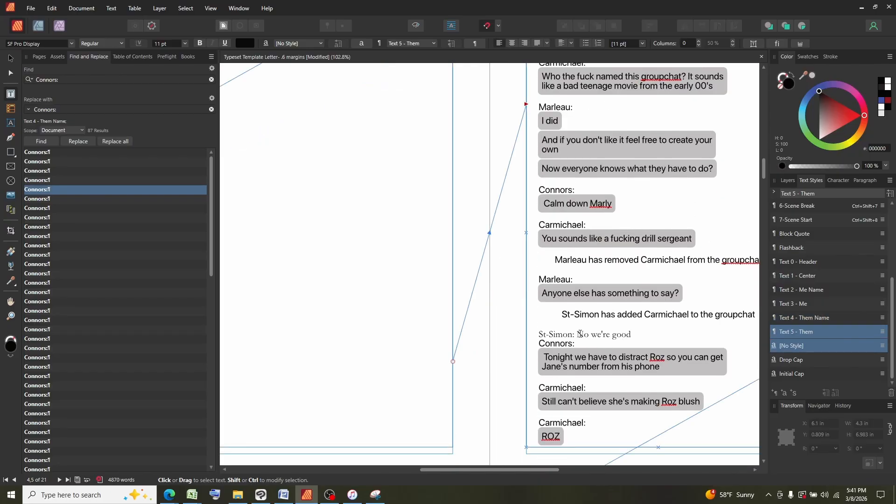
double_click(544, 334)
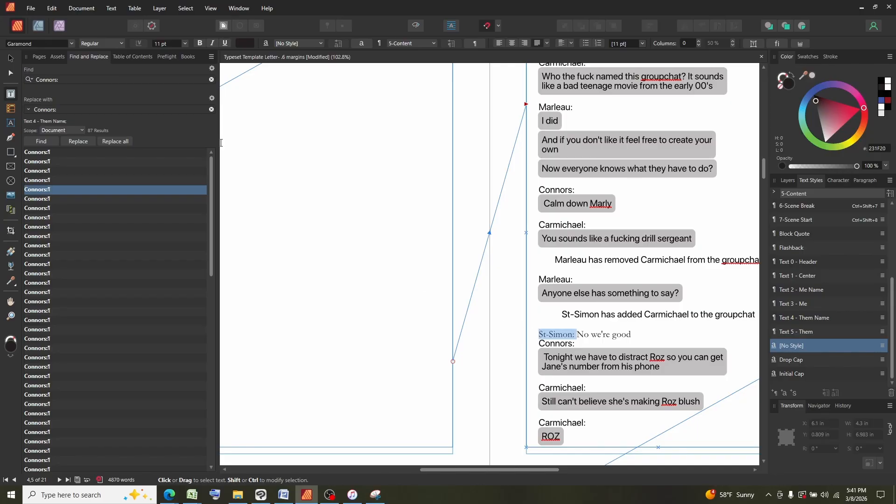
drag(79, 79, 4, 81)
text(St-Simon:)
drag(64, 108, 5, 111)
text(St-Simon:)
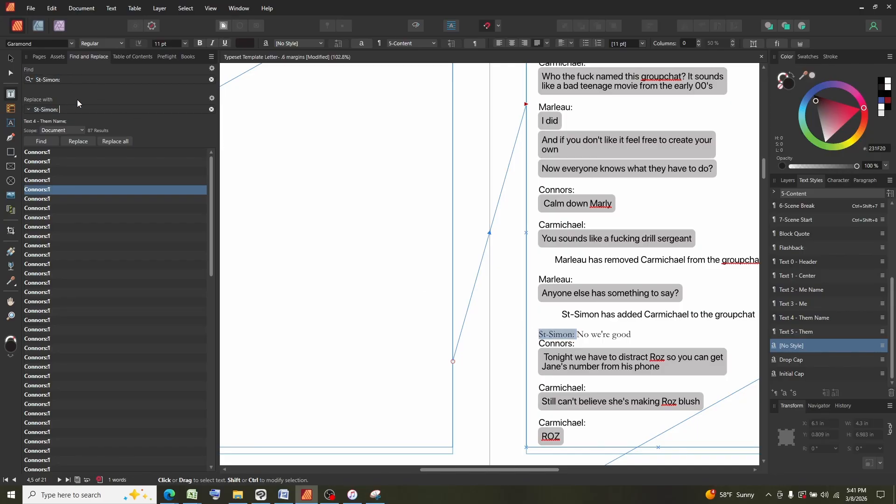
key(BackSpace)
click(29, 110)
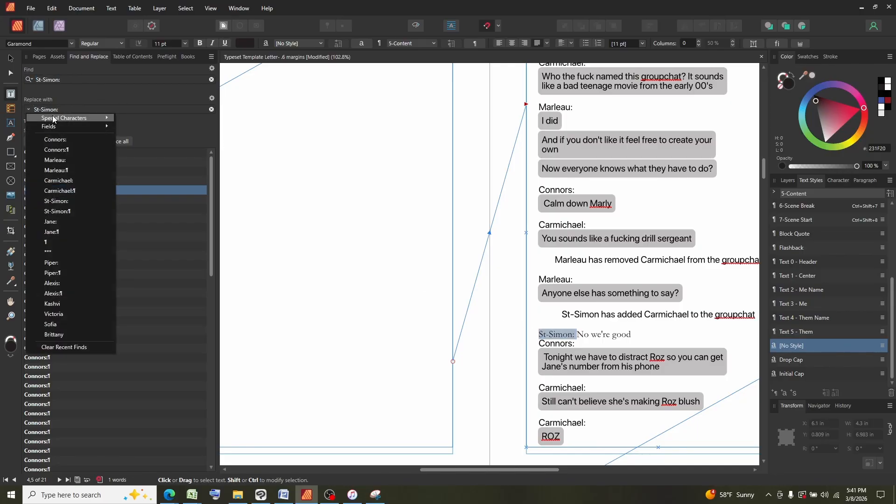
mouse_move(84, 118)
click(160, 148)
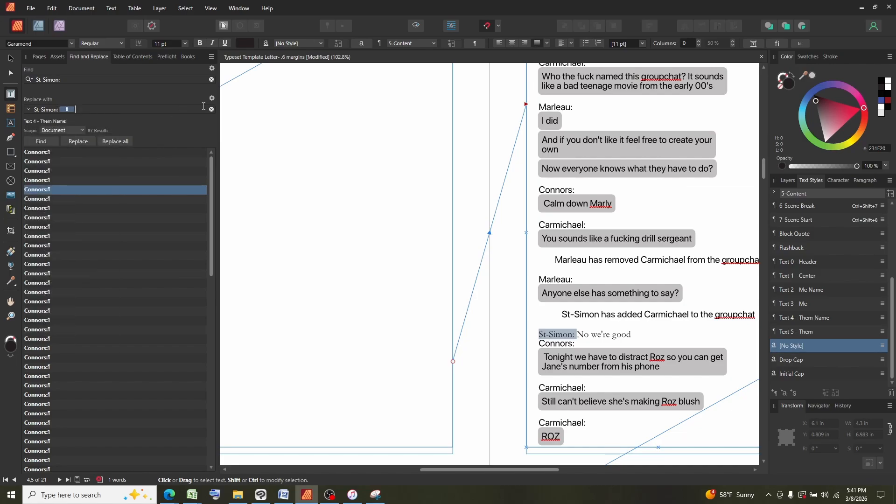
Step: Switch the replacement's paragraph style to Text 5 - Them and replace all matches of the fourth speaker's label
click(212, 98)
mouse_move(254, 125)
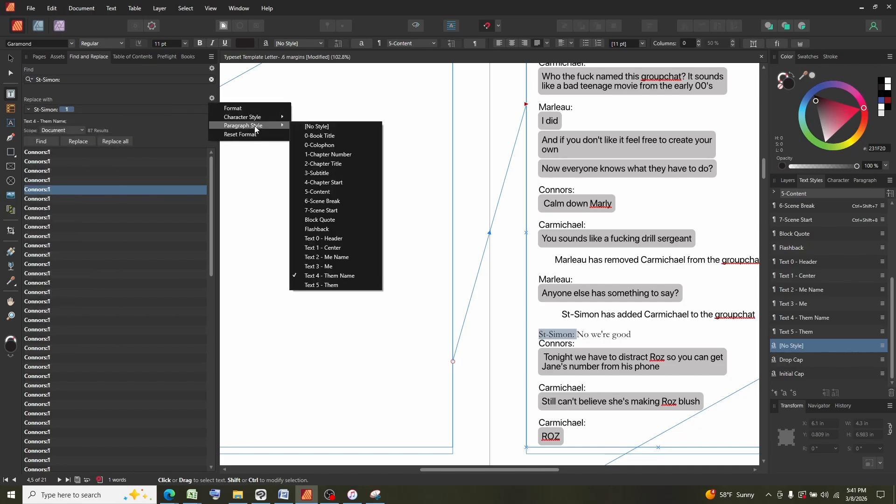
click(310, 286)
click(38, 141)
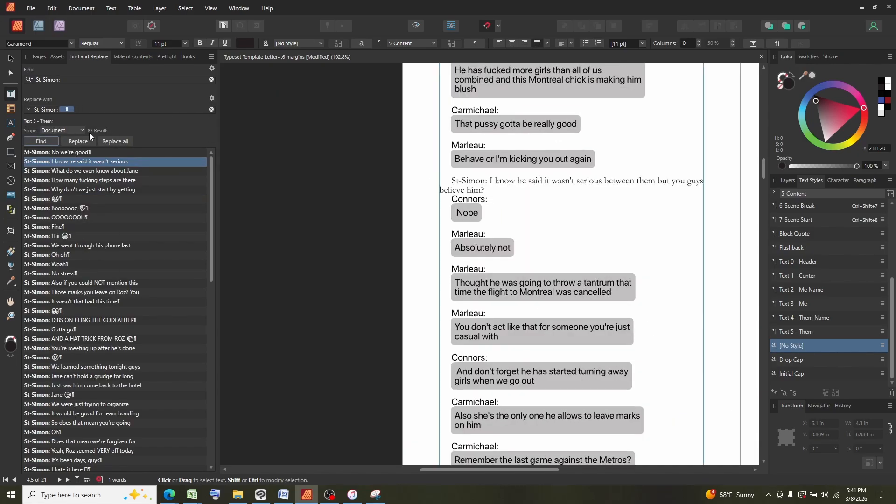
click(121, 141)
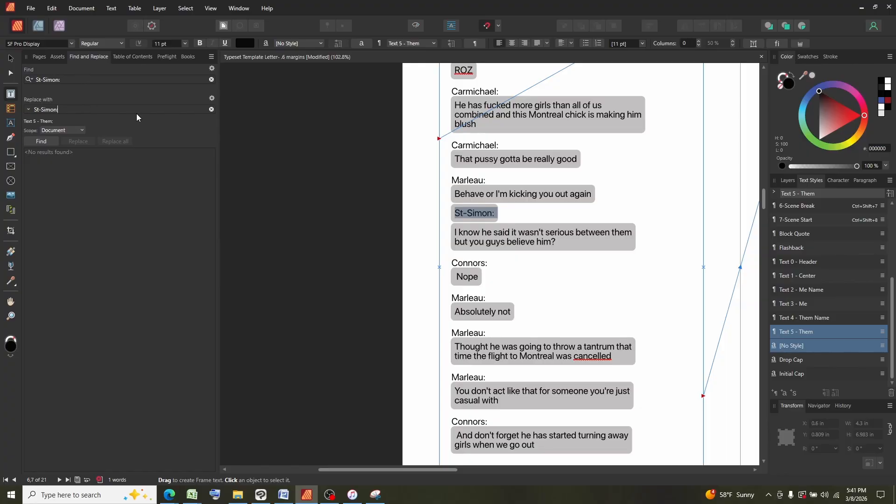
Step: Restyle all of the fourth speaker's labels as Text 4 - Them Name, using a replacement without the Paragraph Break
click(212, 99)
mouse_move(250, 125)
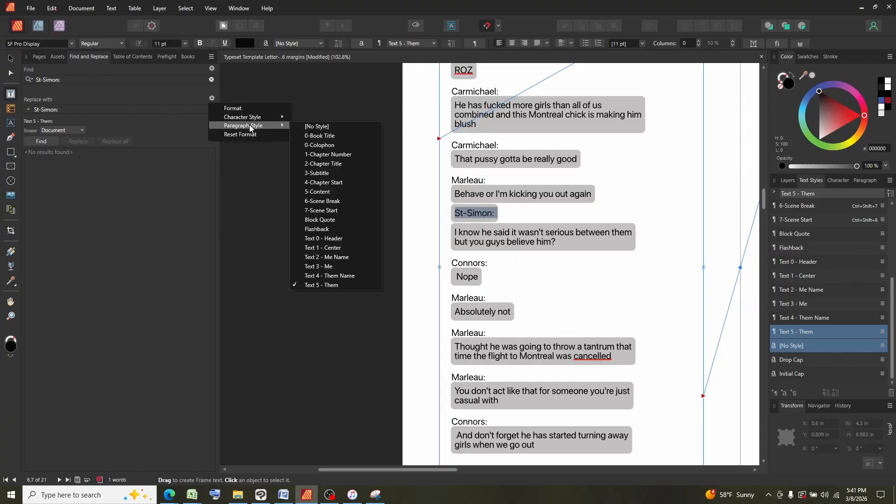
click(334, 275)
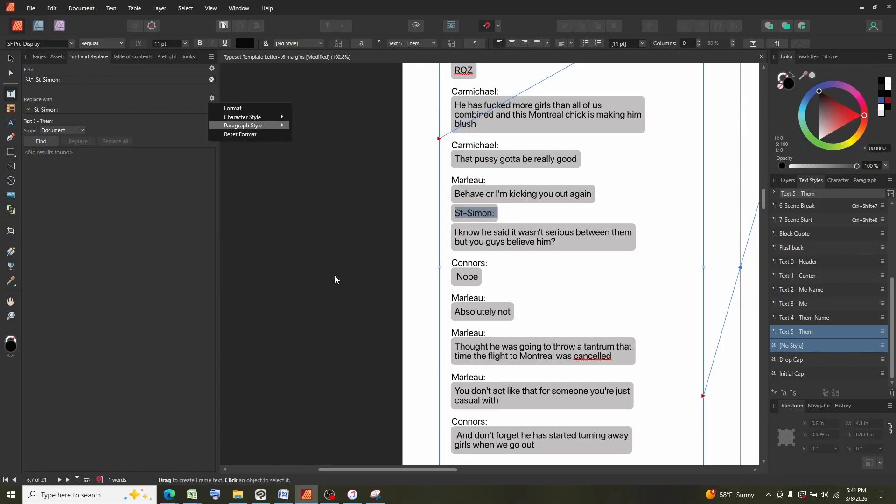
click(33, 145)
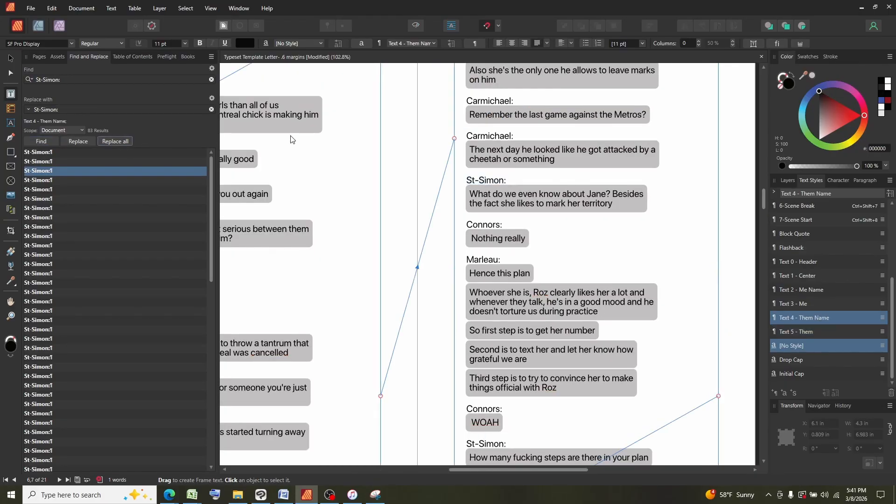
scroll(585, 341, down, 2)
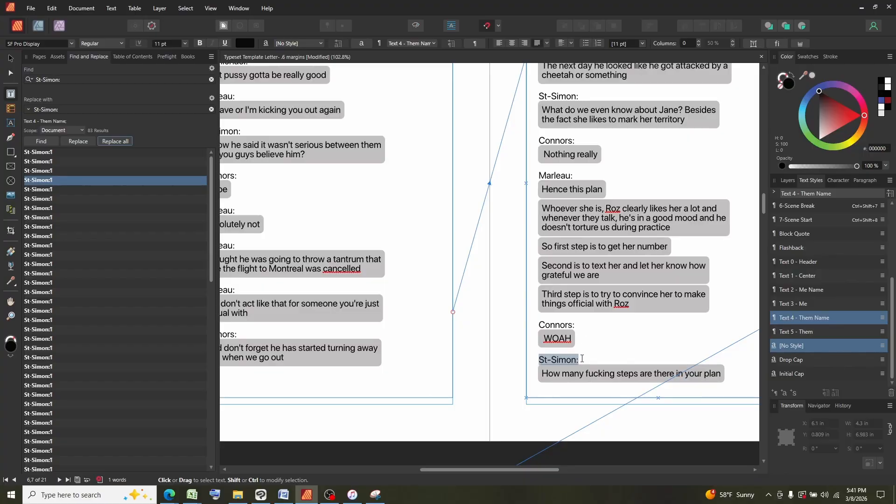
click(581, 359)
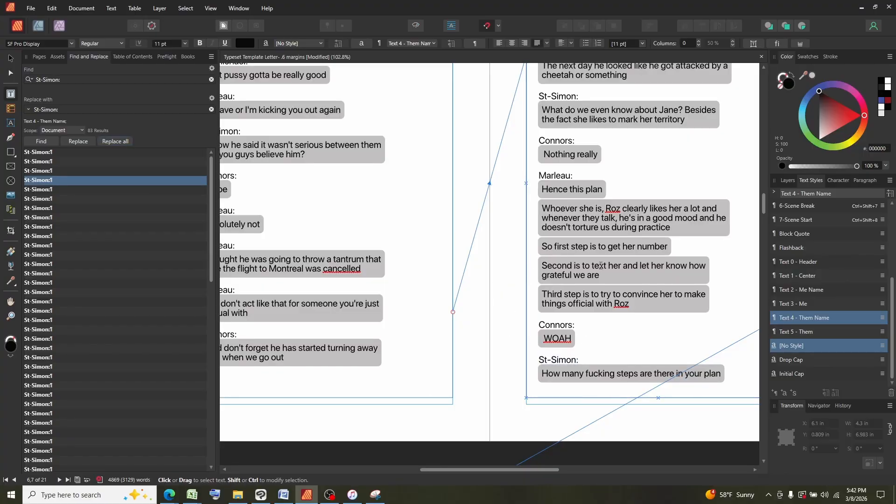
Step: Delete the repeated speaker labels and their empty lines above the "Thought he was going to throw a tantrum" and "You don't act like that" messages
scroll(600, 266, down, 1)
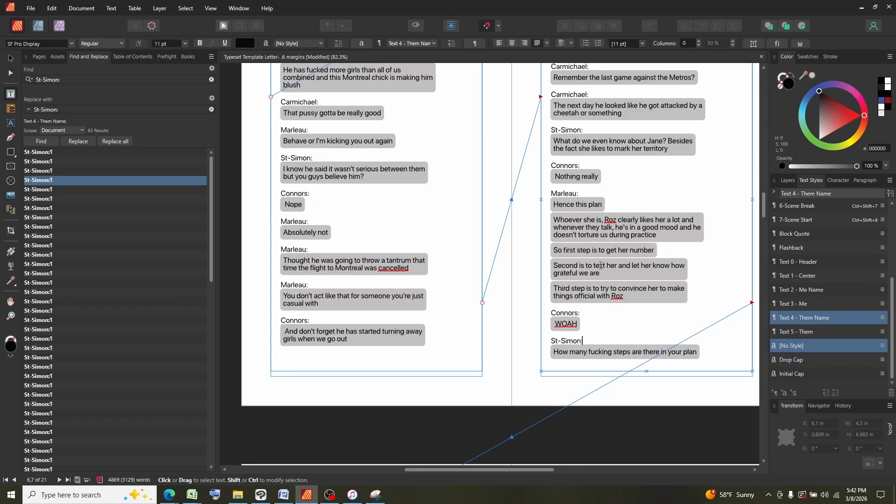
scroll(601, 265, up, 2)
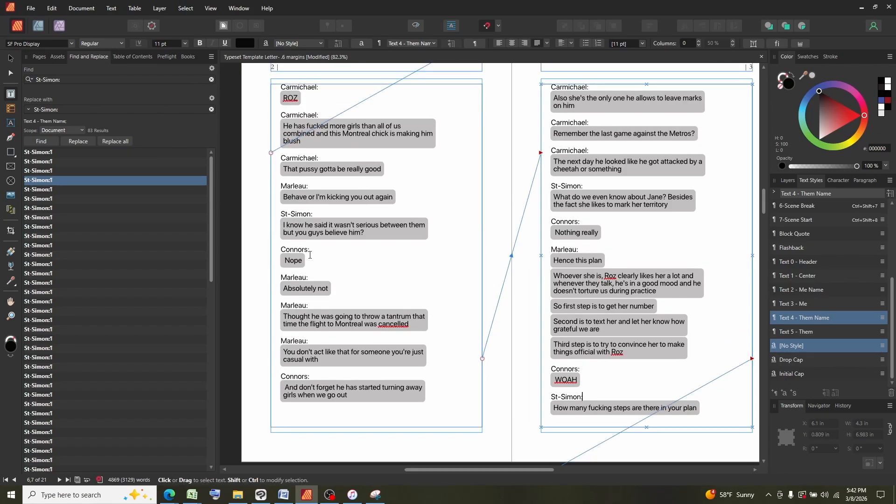
double_click(302, 305)
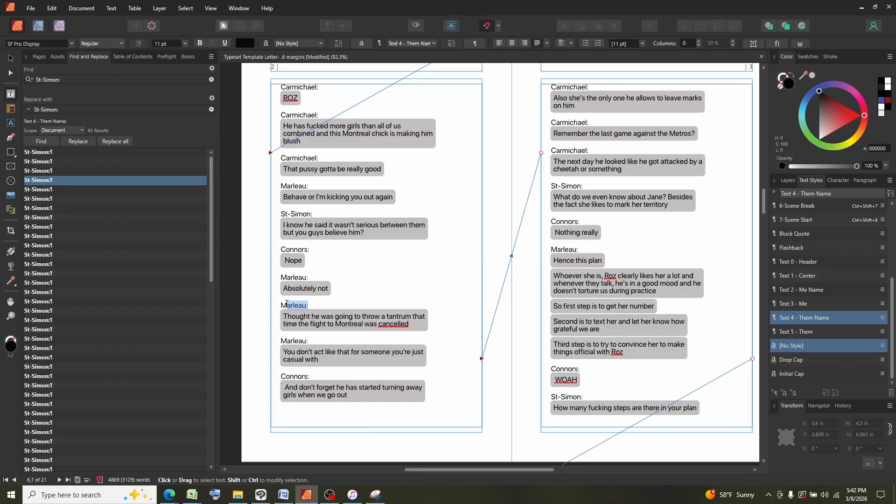
key(BackSpace)
key(Delete)
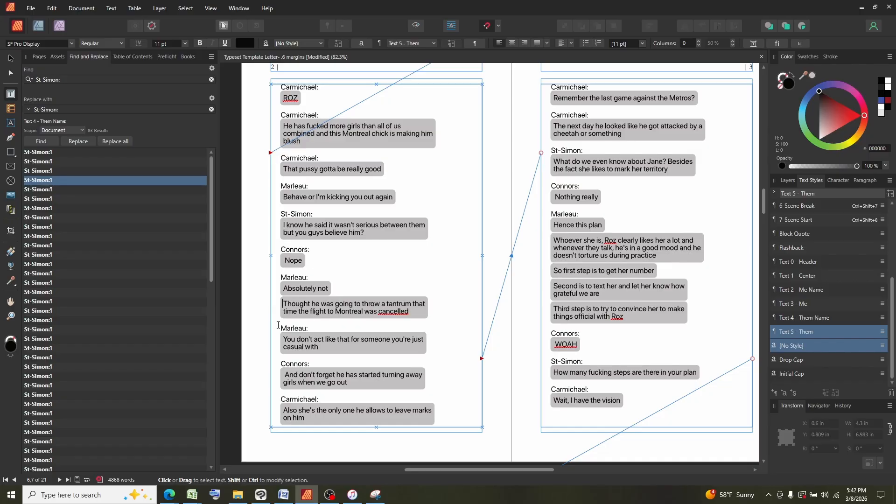
double_click(284, 328)
key(BackSpace)
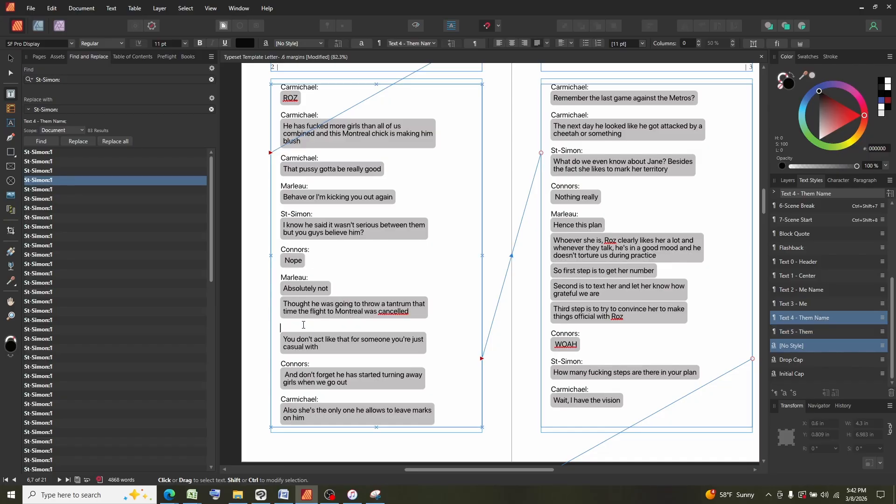
key(Delete)
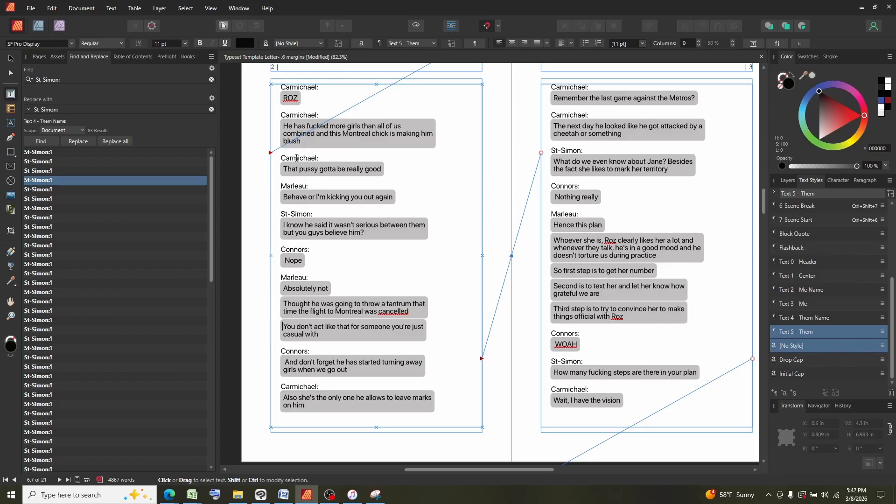
Step: Delete the repeated speaker labels and their empty lines above the two messages following "ROZ" on page 6
double_click(282, 157)
key(BackSpace)
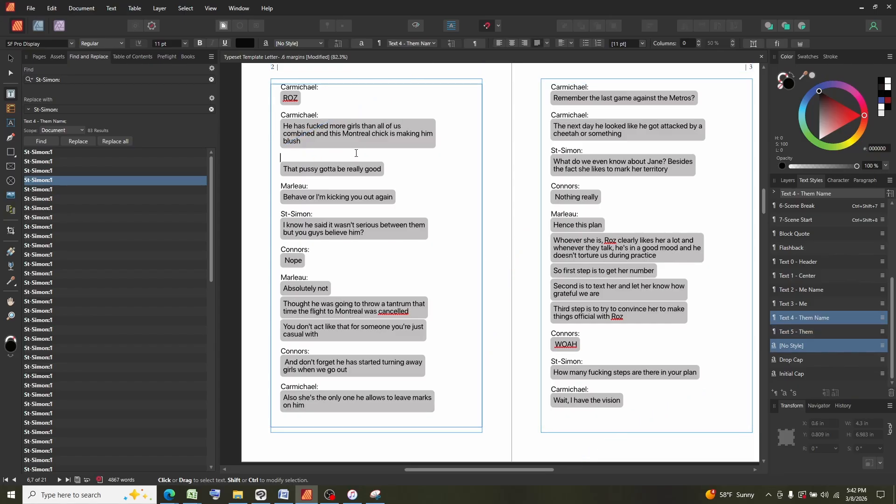
key(Delete)
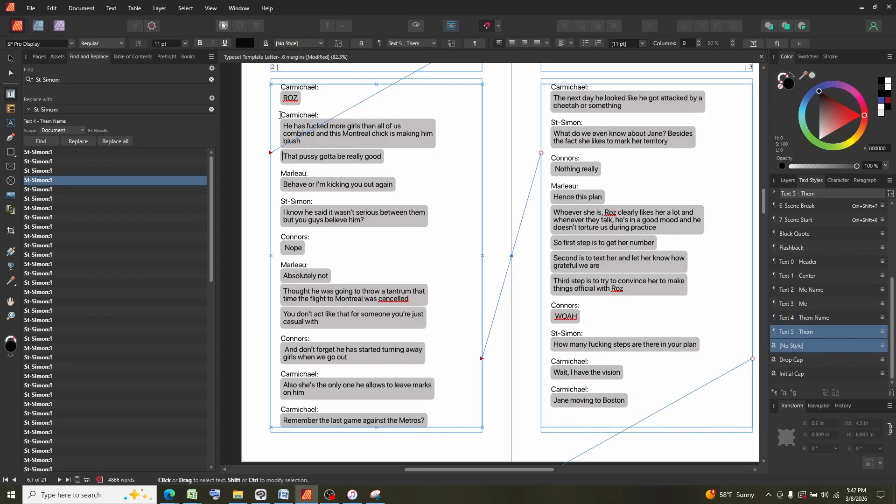
double_click(280, 114)
key(BackSpace)
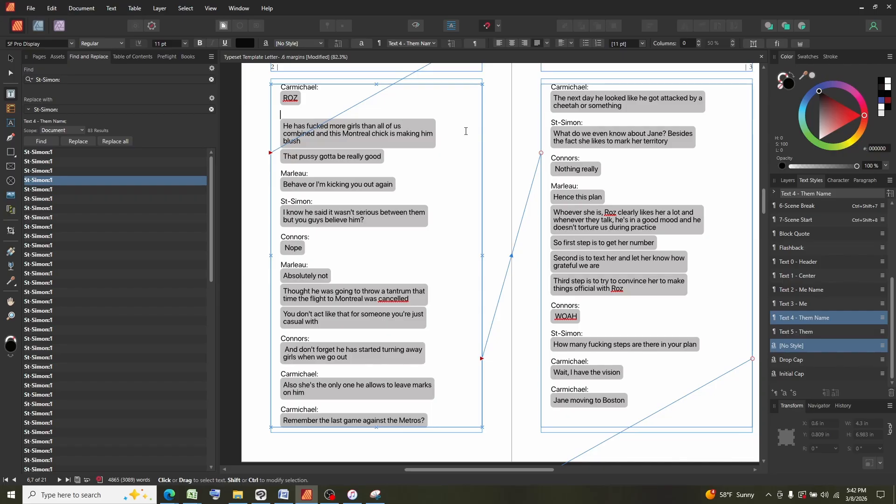
key(Delete)
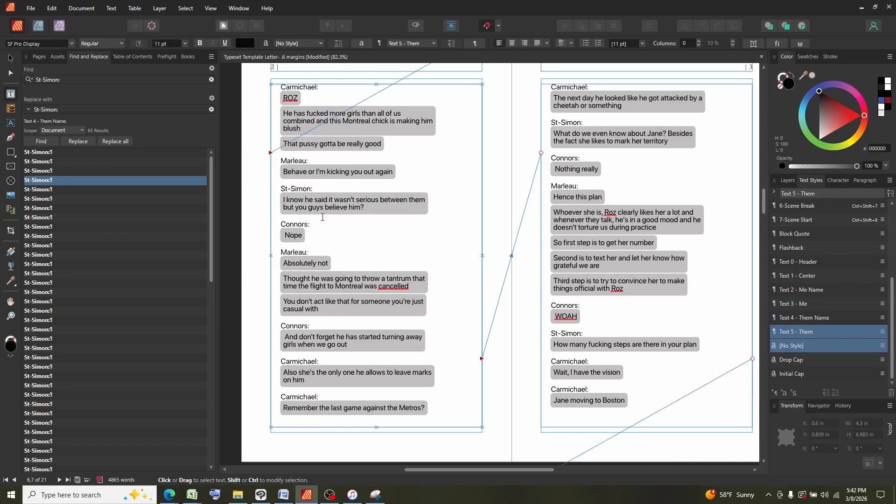
Step: Delete the repeated speaker label and its empty line above the "Remember the last game against the Metros?" message
double_click(280, 396)
key(BackSpace)
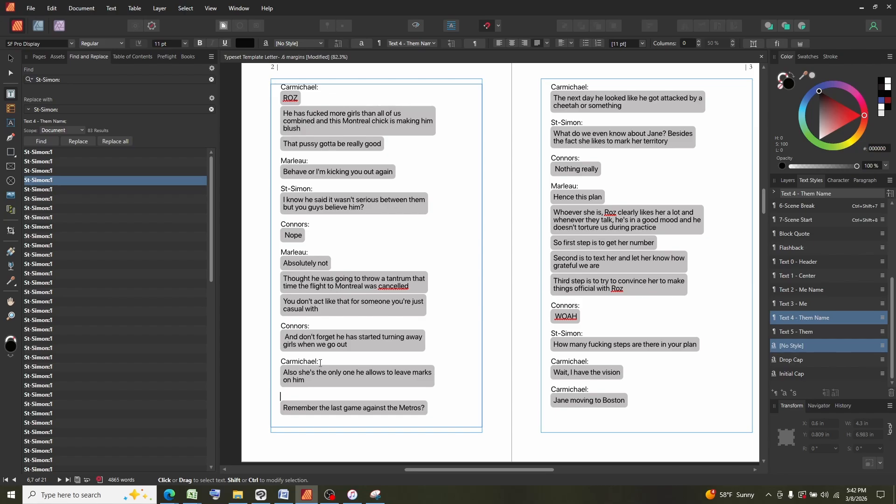
key(Delete)
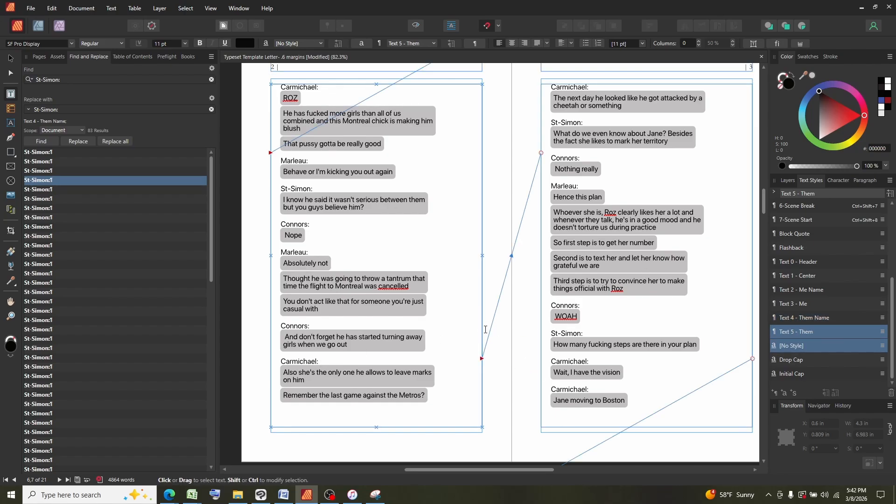
scroll(485, 330, up, 10)
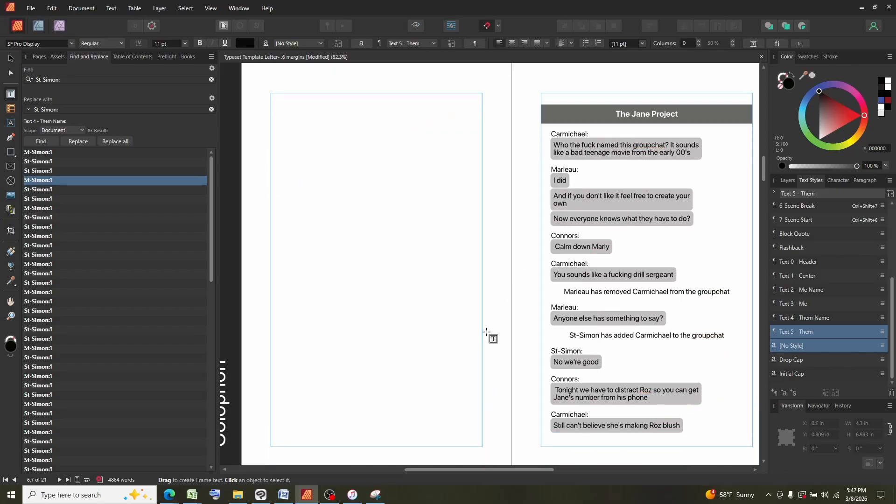